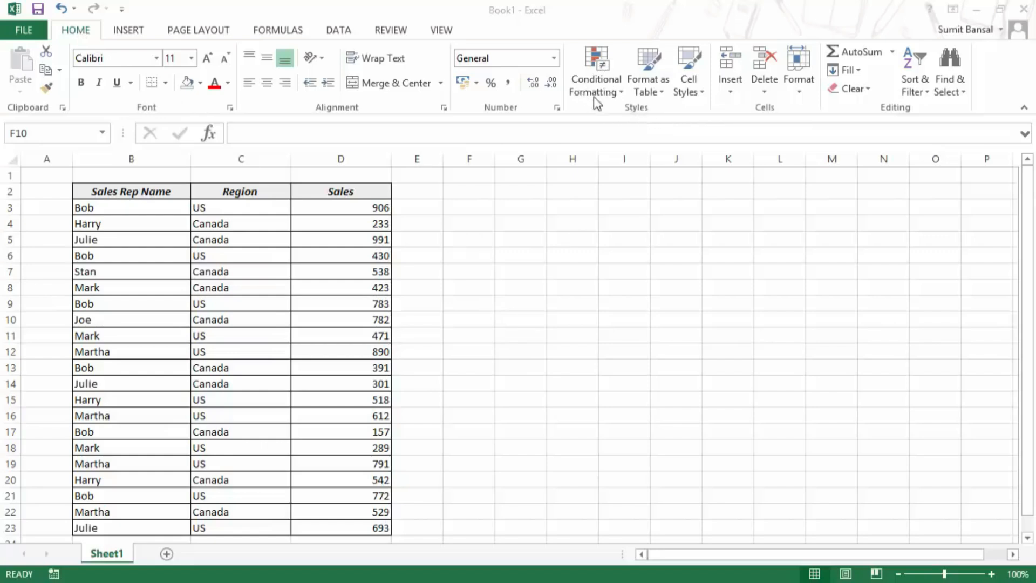
pyautogui.click(618, 95)
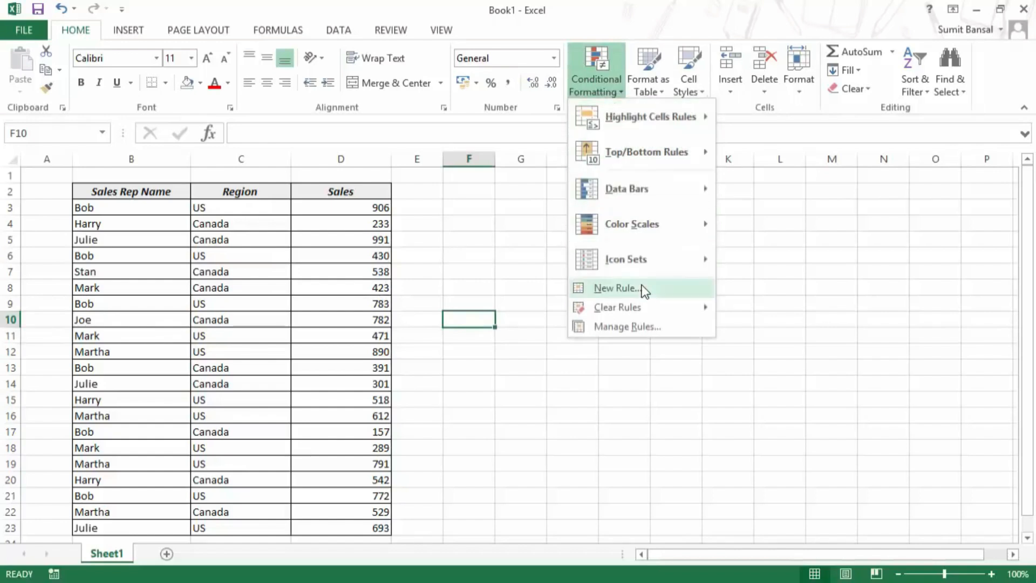
pyautogui.moveTo(637, 137)
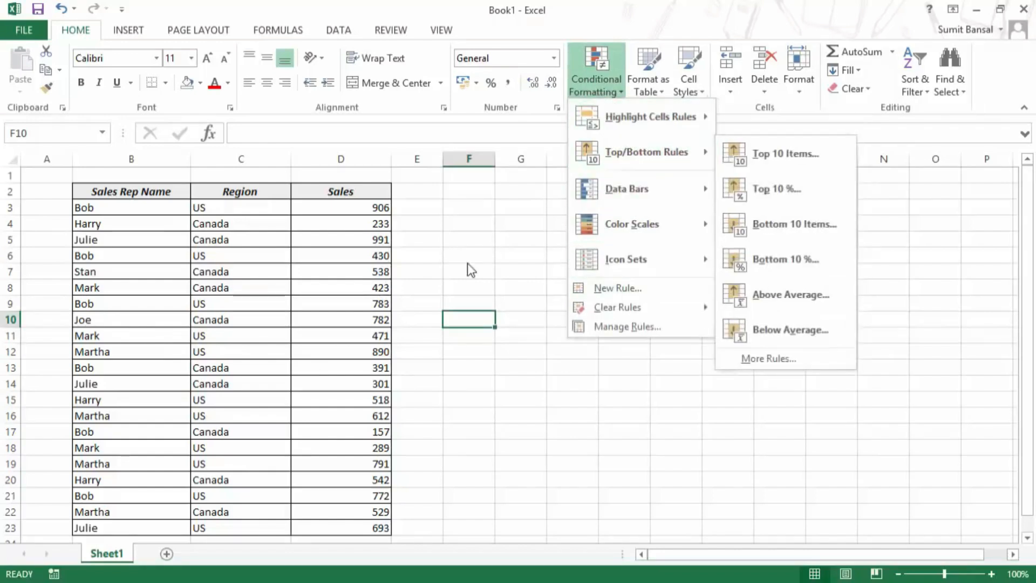
pyautogui.click(378, 227)
# - Highlight the Sales values in D3:D23 that are greater than 700 with Green Fill with Dark Green Text
pyautogui.moveTo(354, 210); pyautogui.dragTo(352, 525)
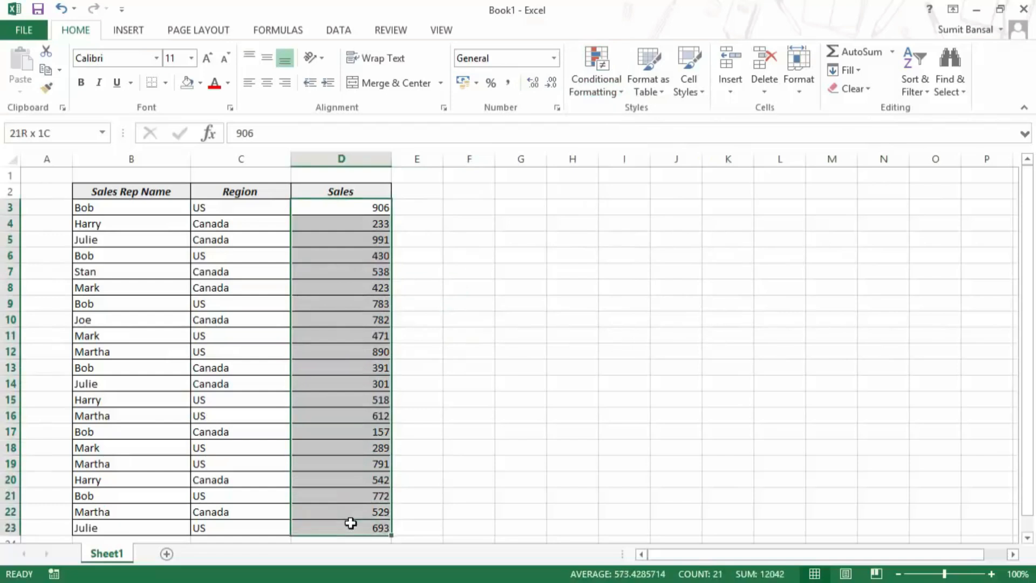
pyautogui.click(591, 93)
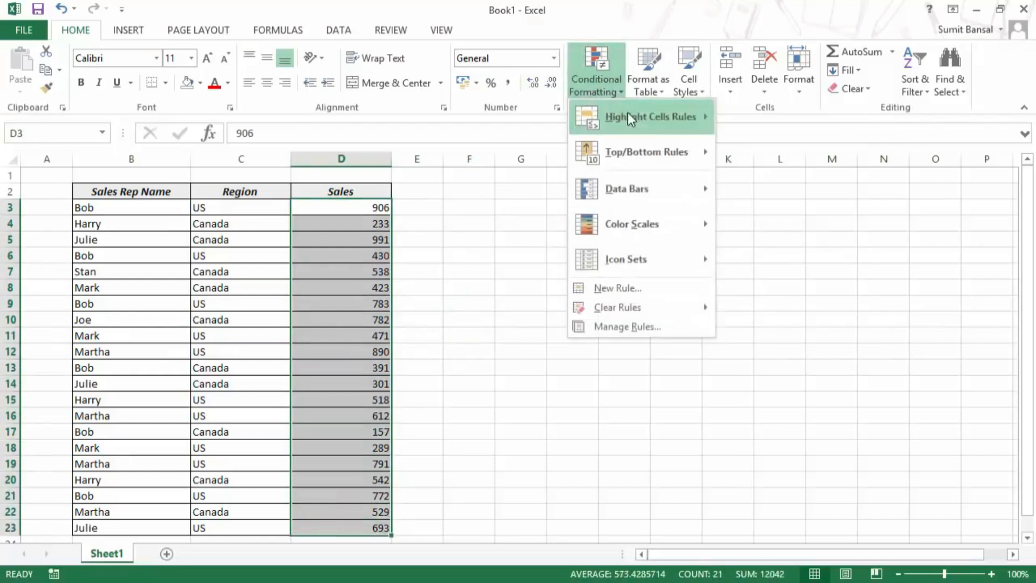
pyautogui.moveTo(639, 131)
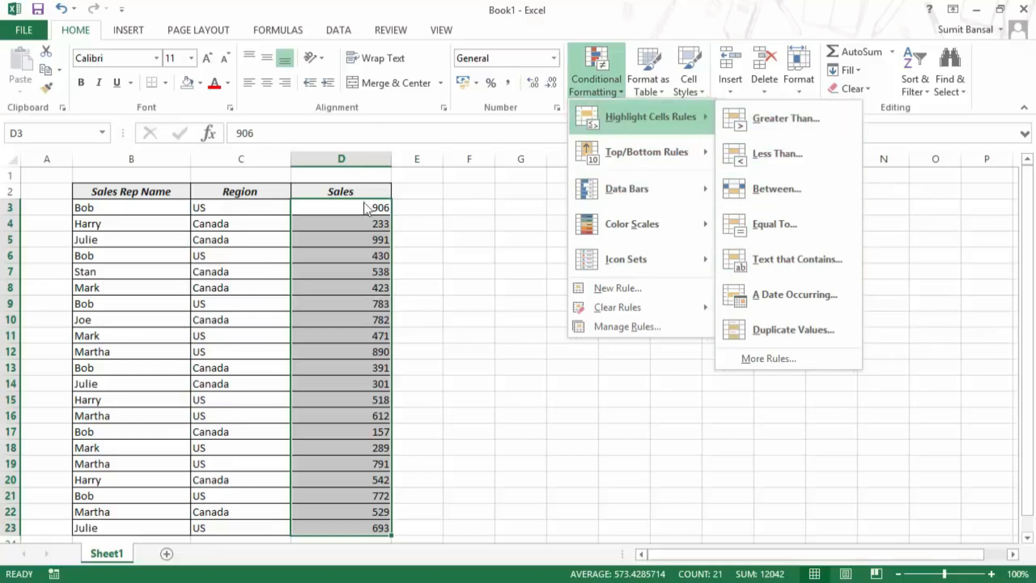
pyautogui.moveTo(637, 111)
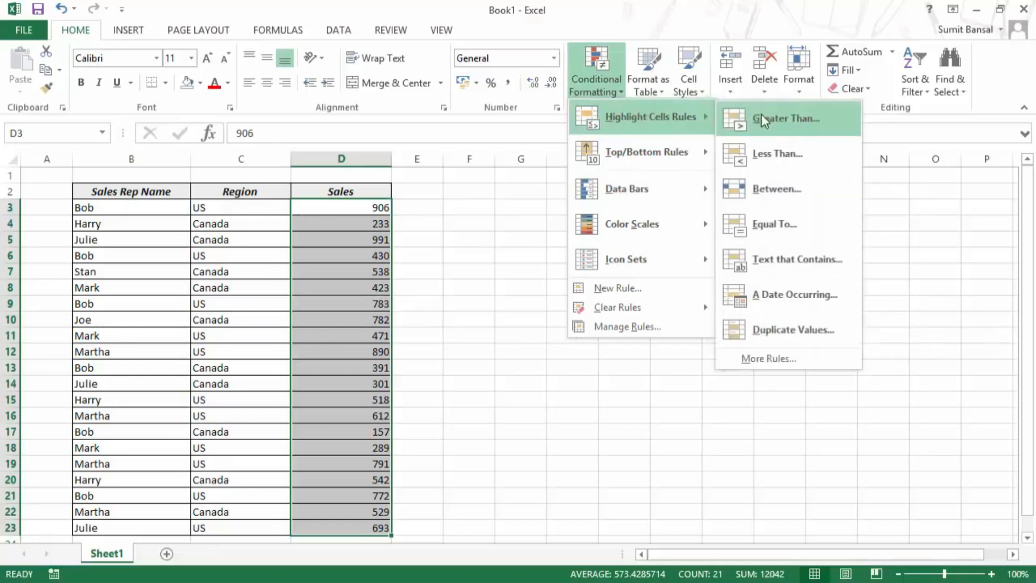
pyautogui.click(782, 121)
pyautogui.moveTo(629, 227); pyautogui.dragTo(694, 197)
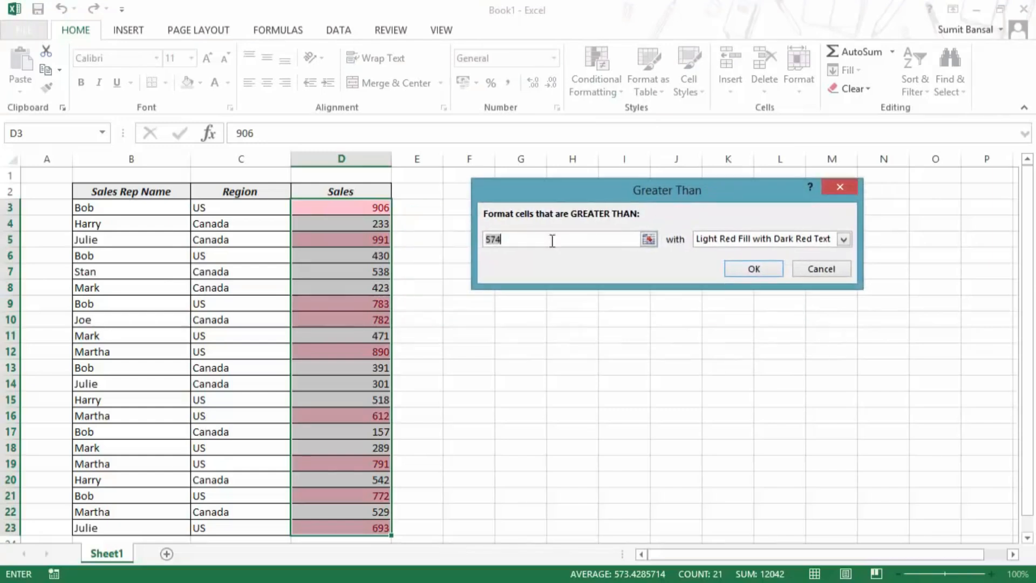
pyautogui.click(491, 239)
pyautogui.write('700')
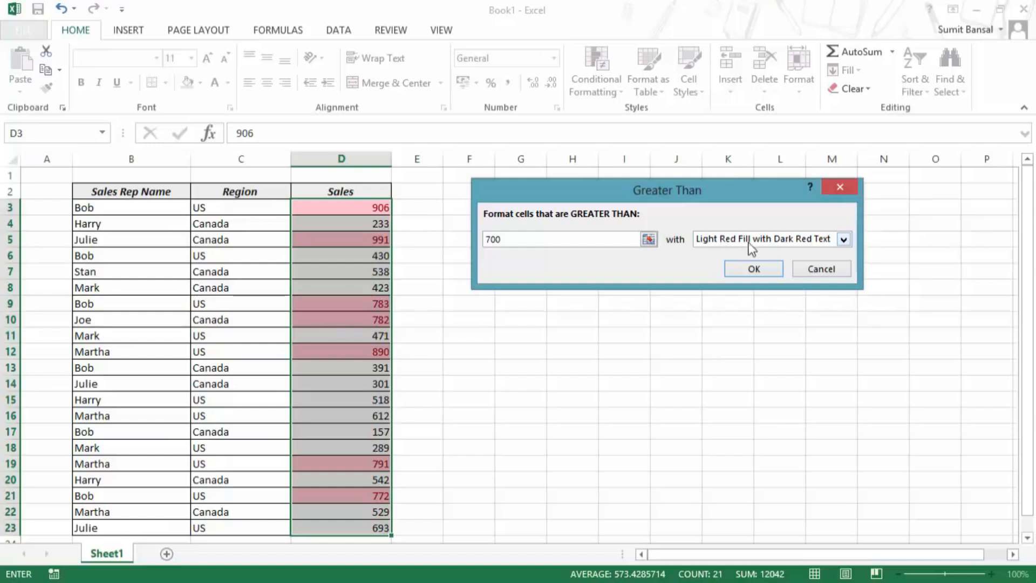
pyautogui.click(843, 240)
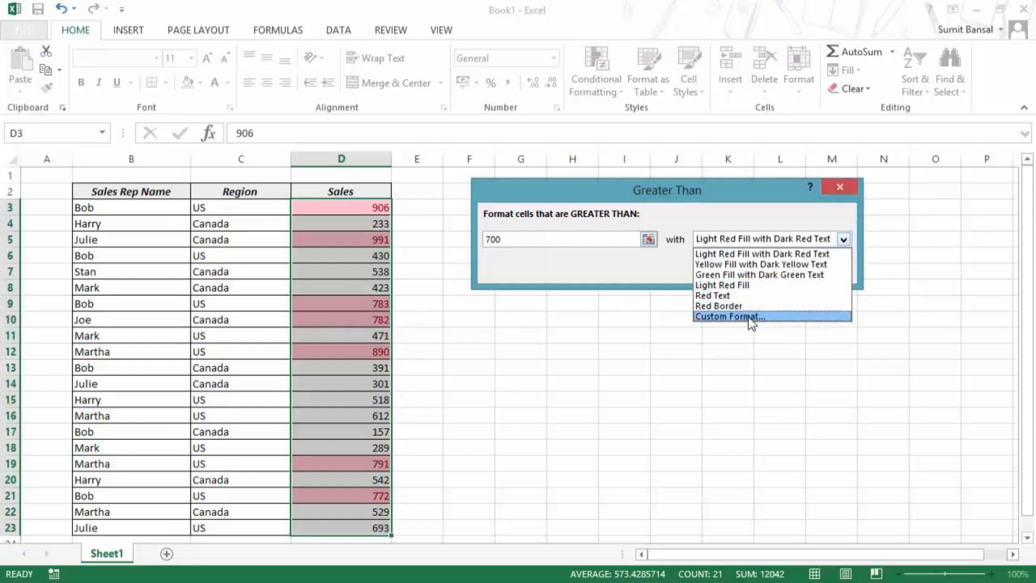
pyautogui.click(741, 276)
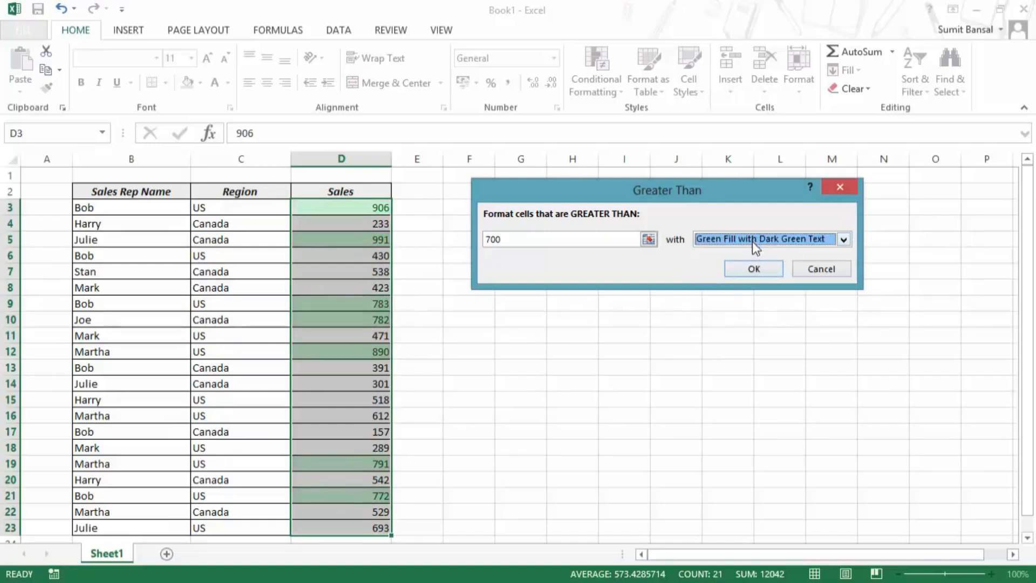
pyautogui.click(765, 267)
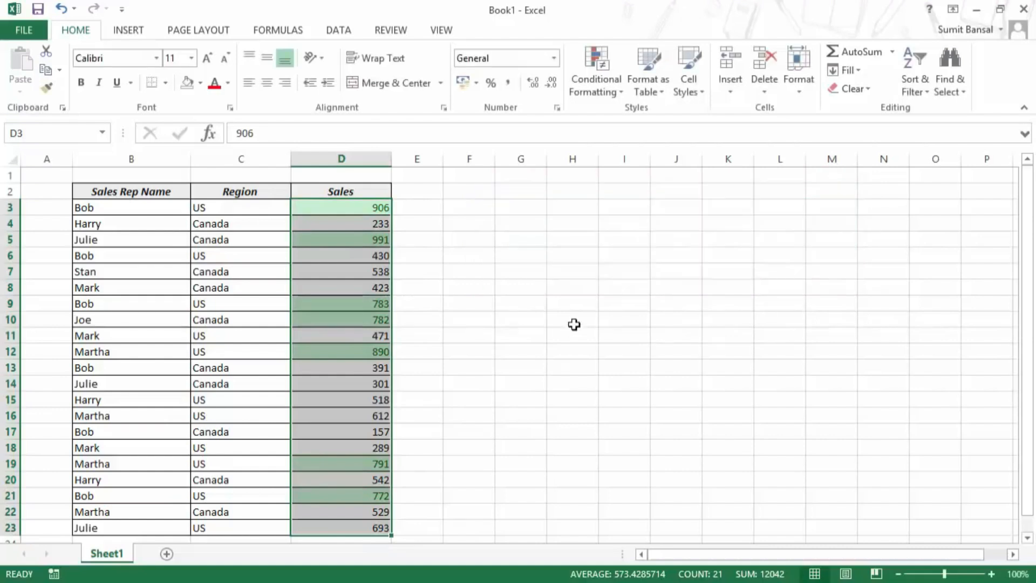
pyautogui.click(572, 322)
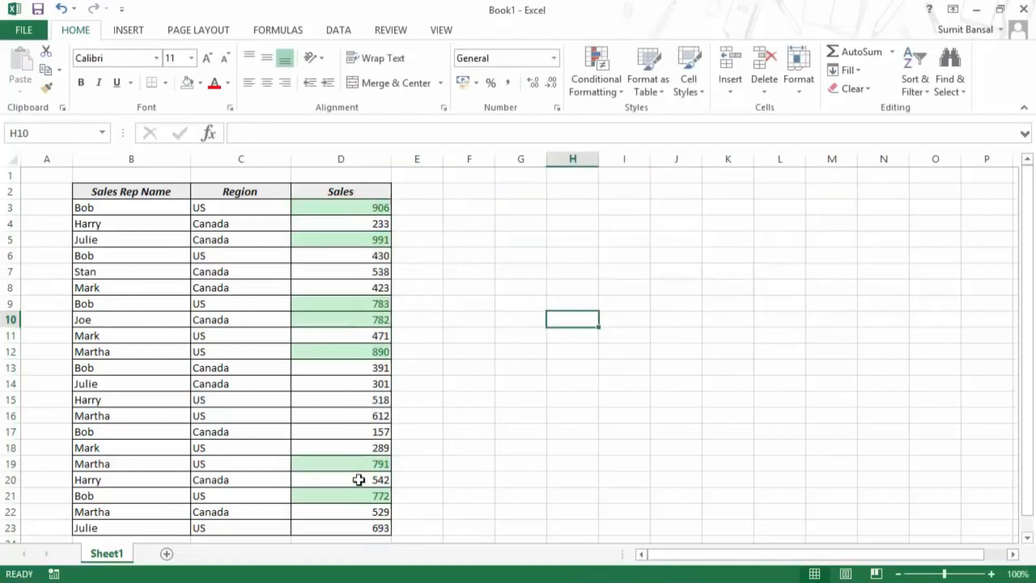
# - Highlight the Sales values in D3:D23 that are less than 300 with Light Red Fill with Dark Red Text
pyautogui.moveTo(363, 211); pyautogui.dragTo(362, 522)
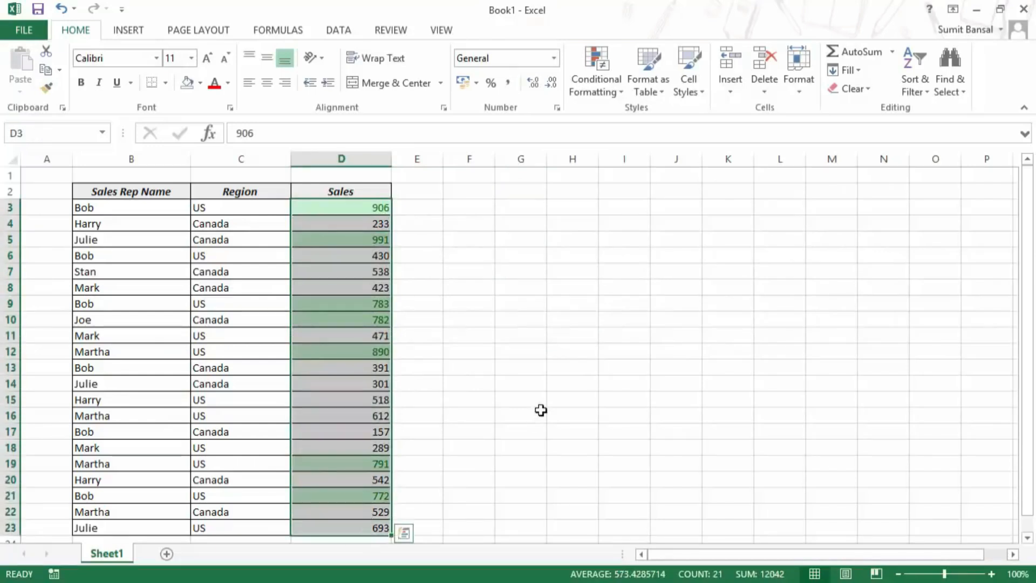
pyautogui.click(597, 81)
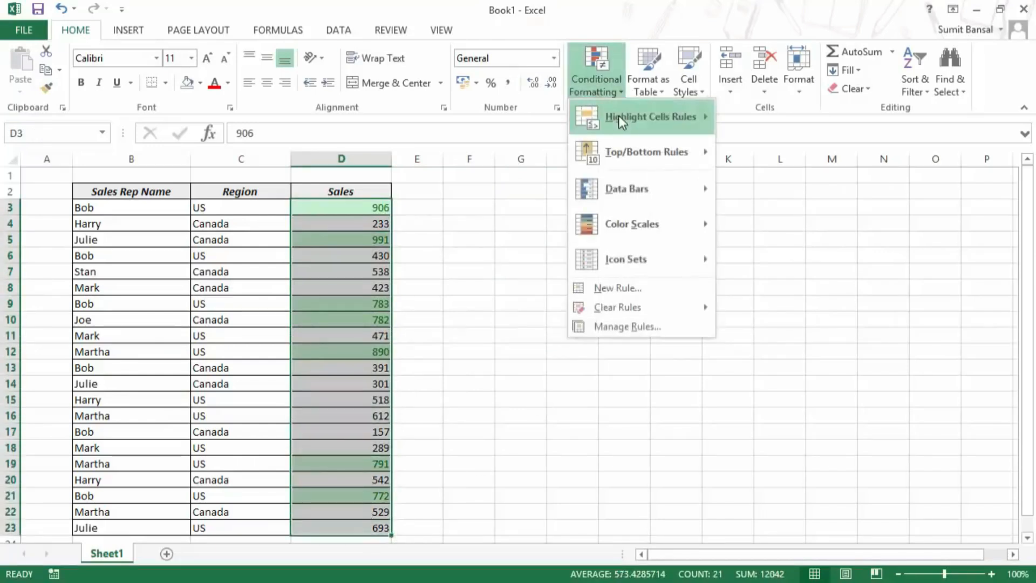
pyautogui.moveTo(721, 124)
pyautogui.click(774, 153)
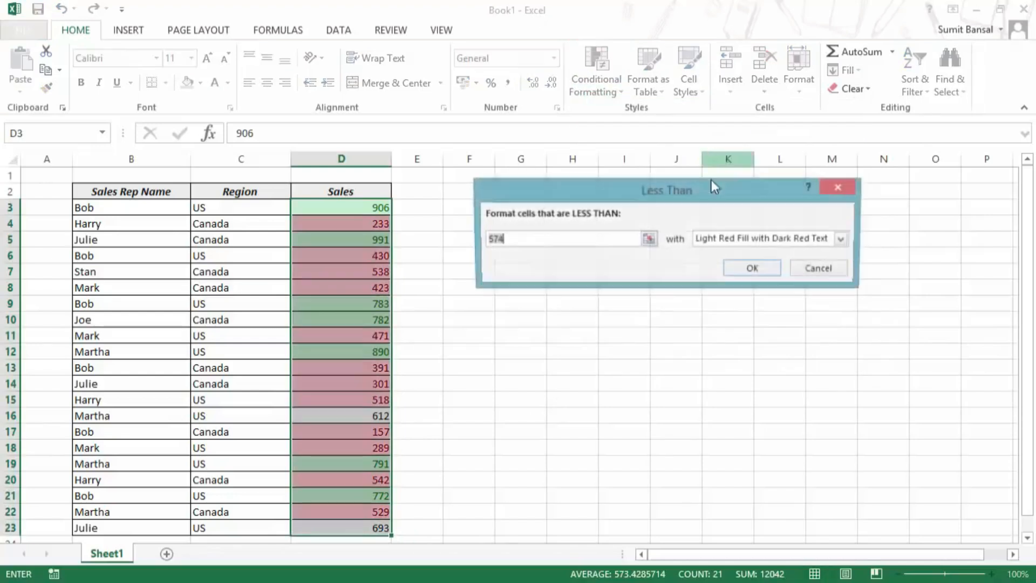
pyautogui.write('2')
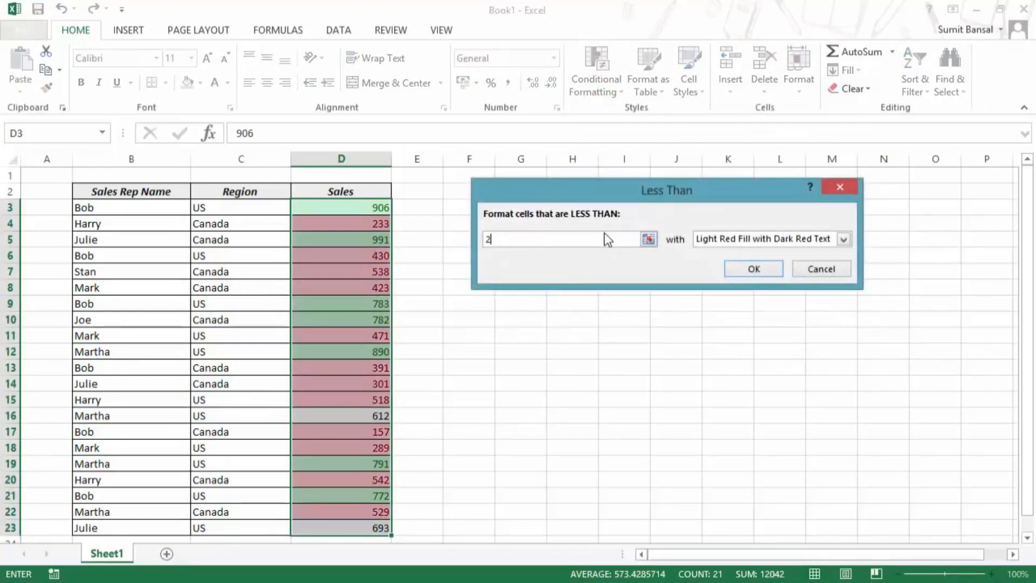
pyautogui.write('00')
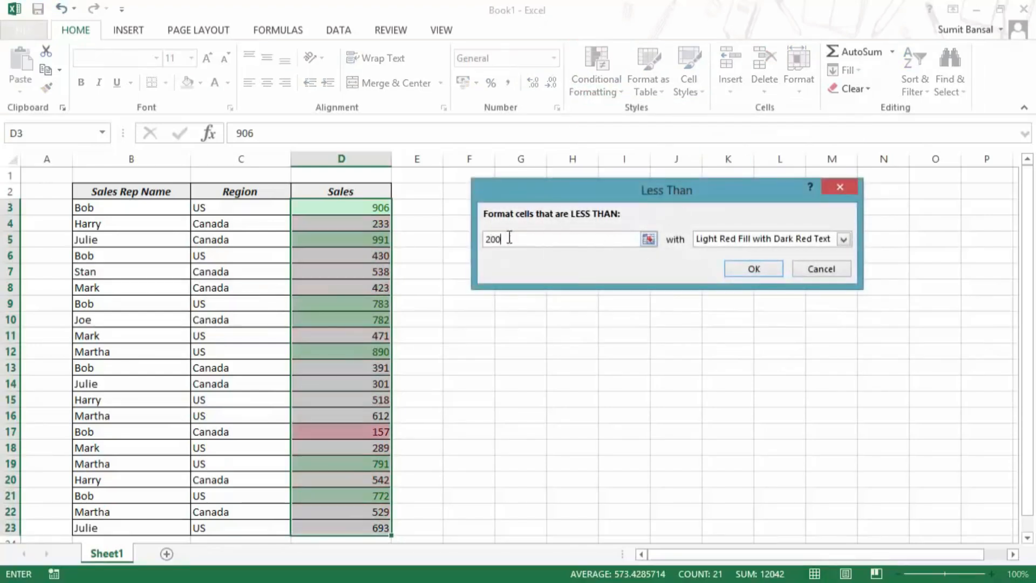
pyautogui.write('300')
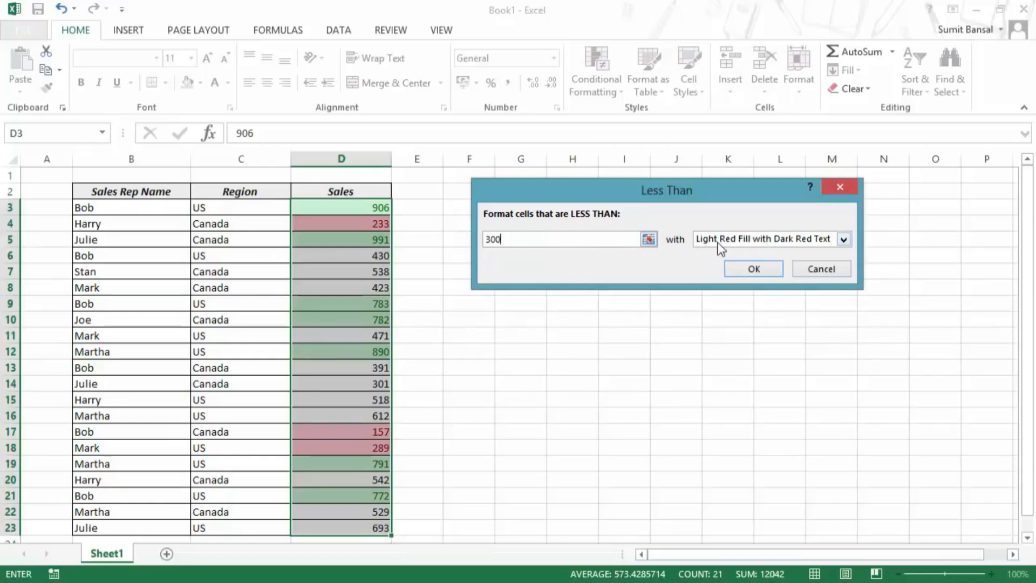
pyautogui.click(762, 269)
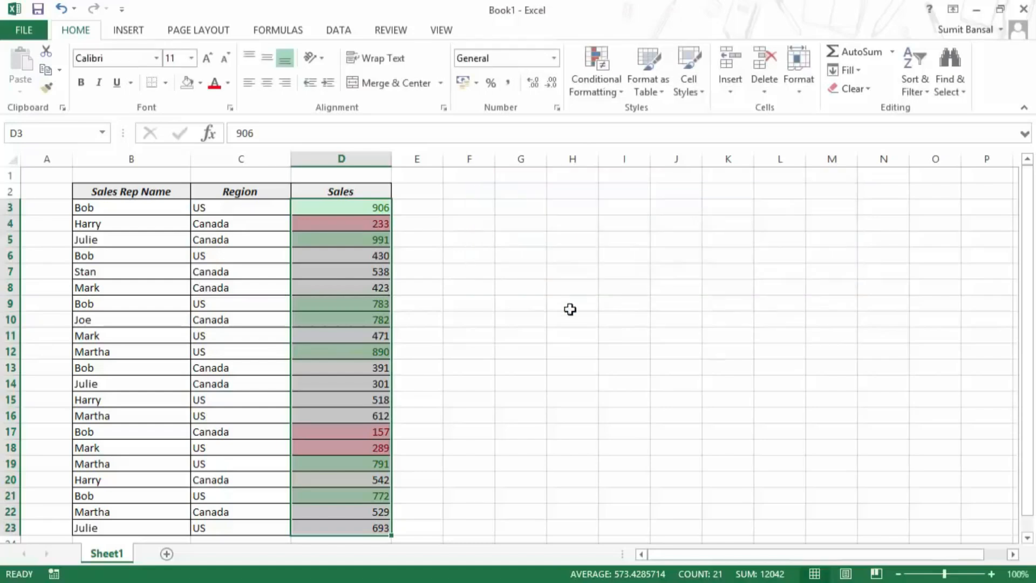
pyautogui.click(453, 253)
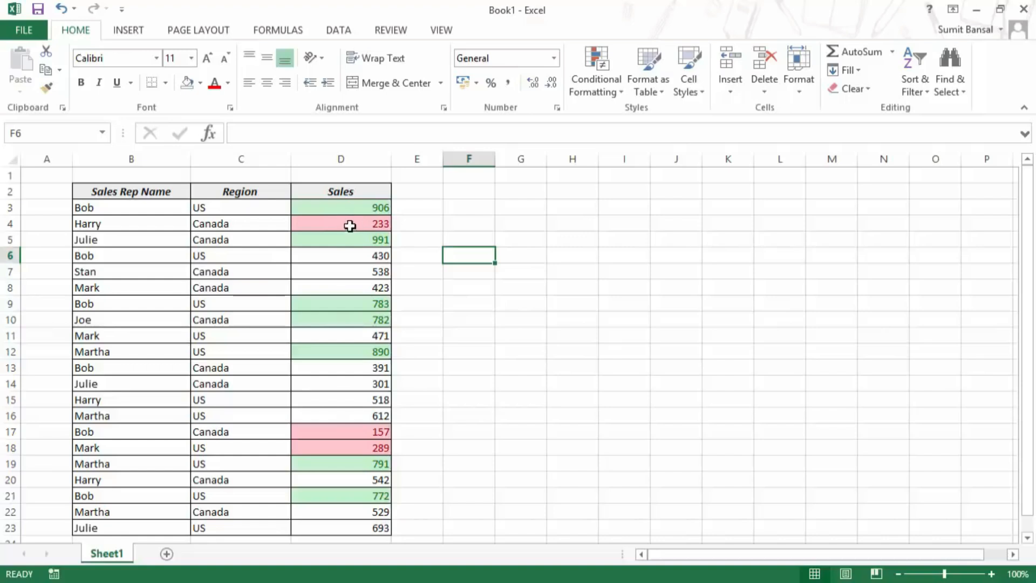
# - Clear the conditional formatting rules from the Sales cells D3:D23 only
pyautogui.moveTo(345, 205); pyautogui.dragTo(352, 528)
pyautogui.click(645, 81)
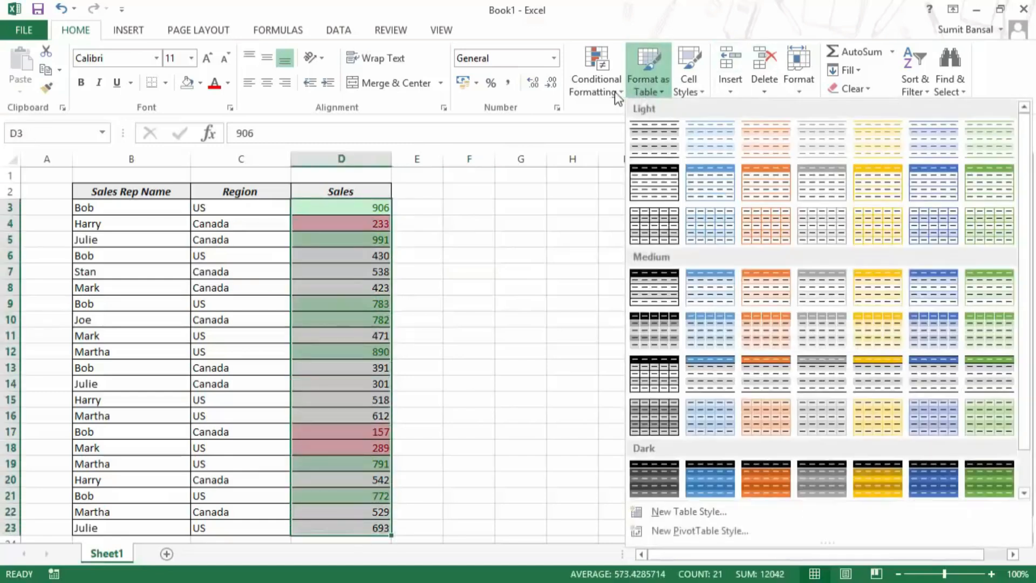
pyautogui.click(611, 80)
pyautogui.moveTo(635, 306)
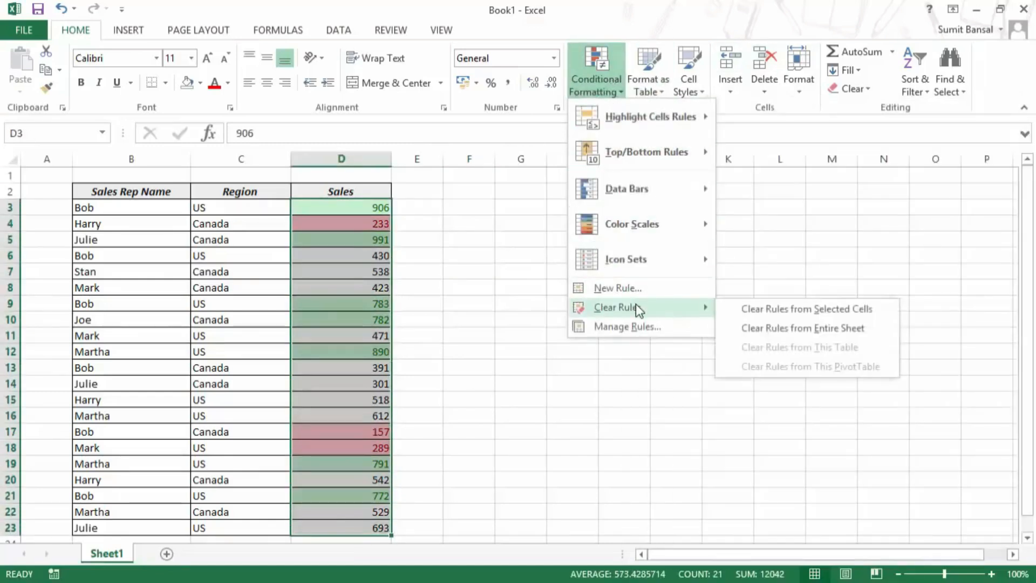
pyautogui.click(765, 308)
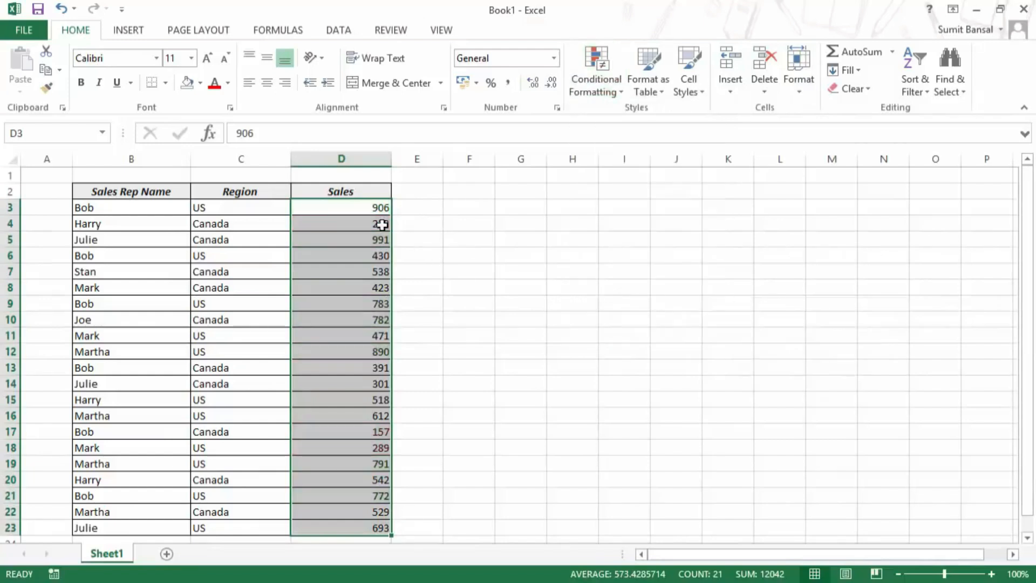
# - Try a Text That Contains rule for *r* with Light Red Fill with Dark Red Text on the Sales Rep Name cells B3:B23
pyautogui.click(596, 92)
pyautogui.moveTo(674, 116)
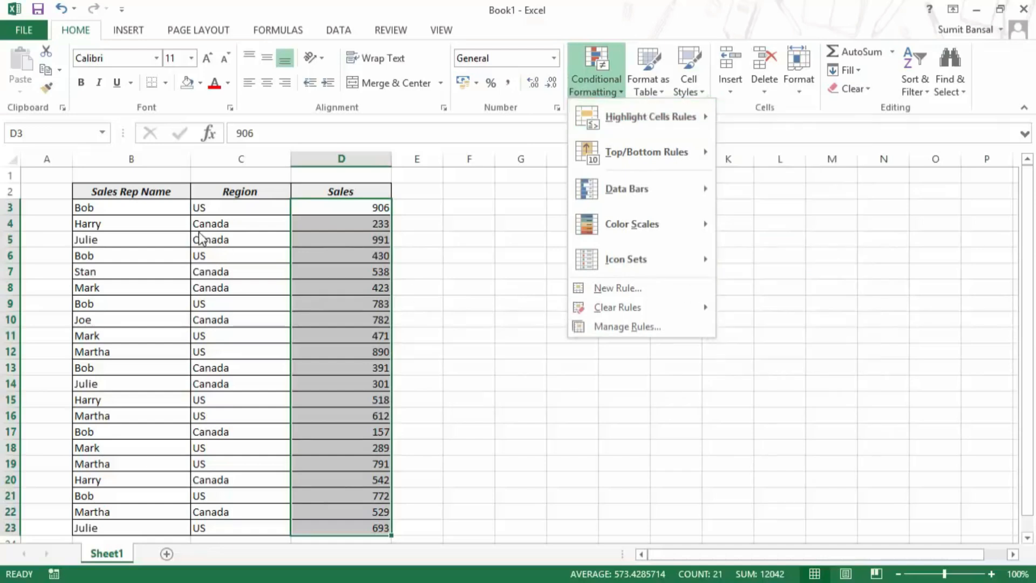
pyautogui.click(130, 215)
pyautogui.moveTo(130, 215); pyautogui.dragTo(125, 528)
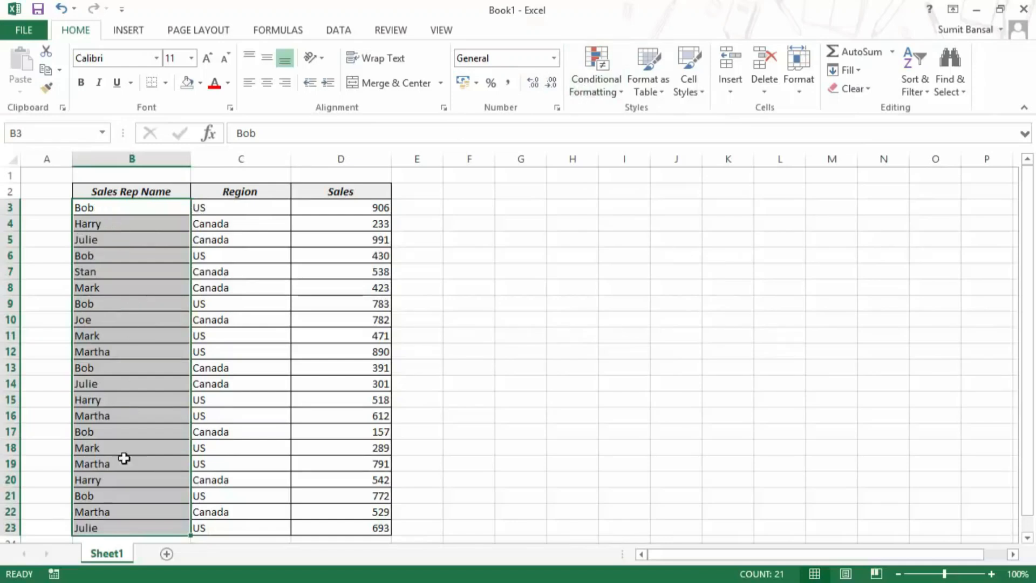
pyautogui.click(588, 79)
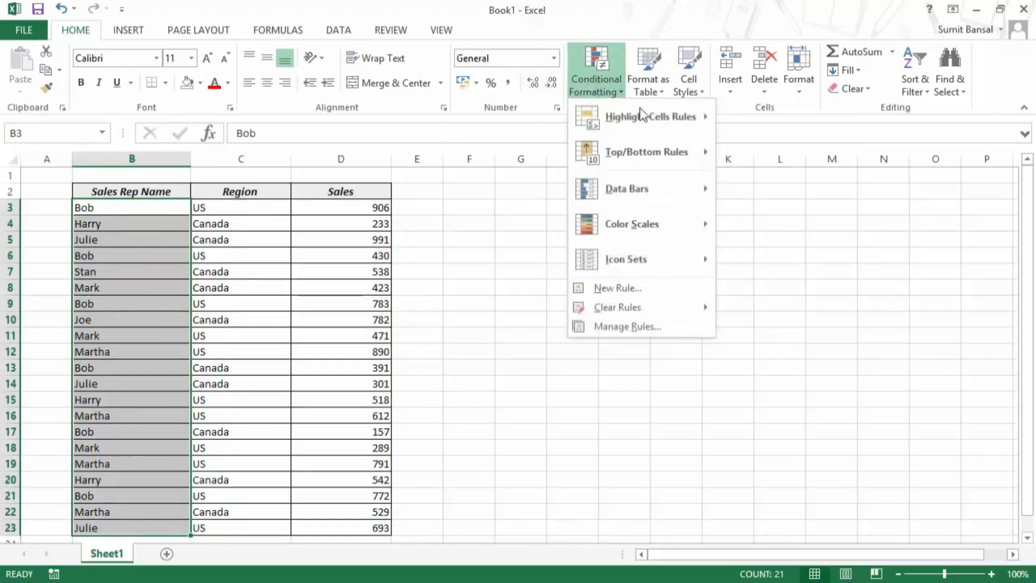
pyautogui.moveTo(701, 121)
pyautogui.click(806, 270)
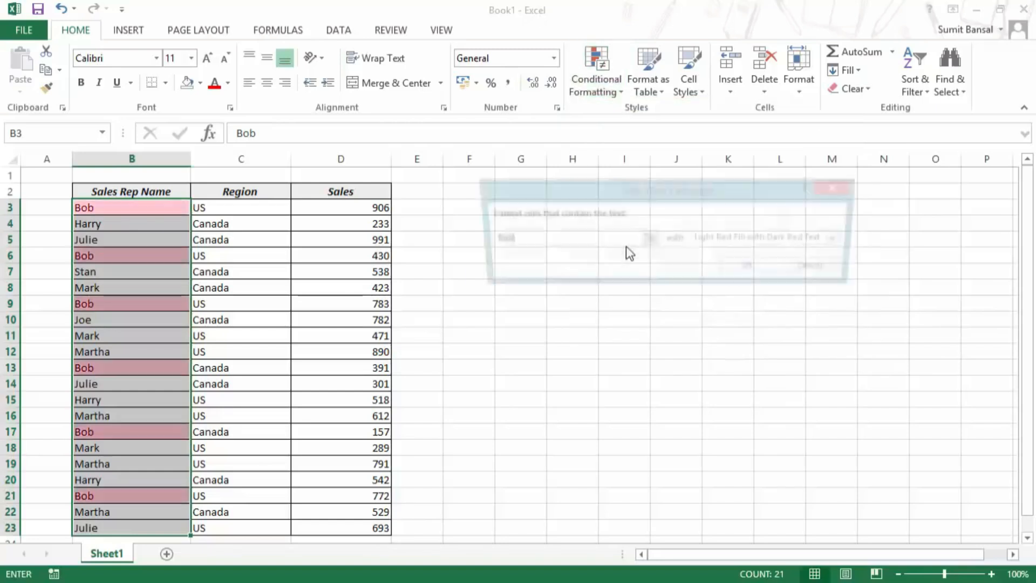
pyautogui.moveTo(562, 194); pyautogui.dragTo(517, 216)
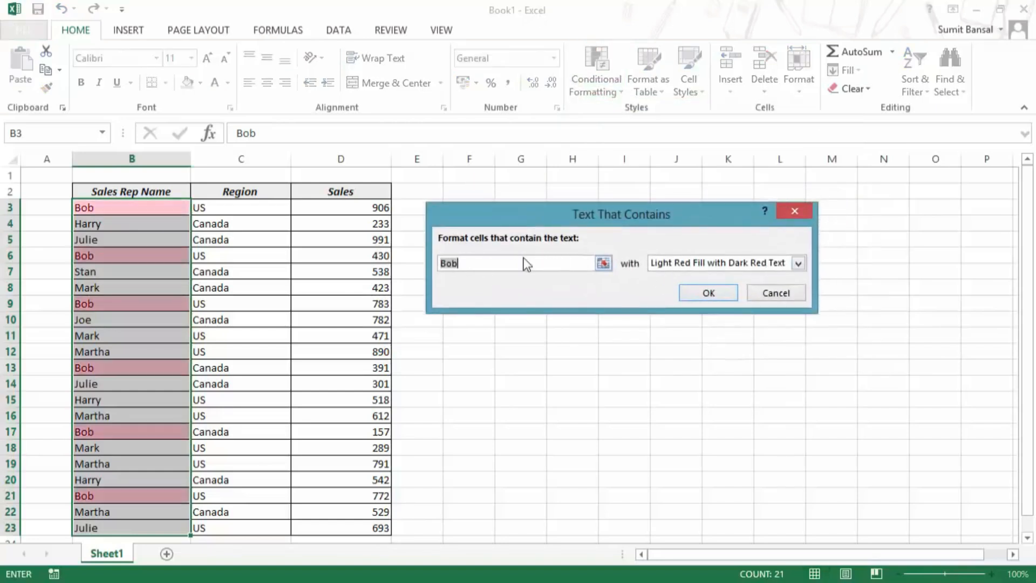
pyautogui.write('*r*')
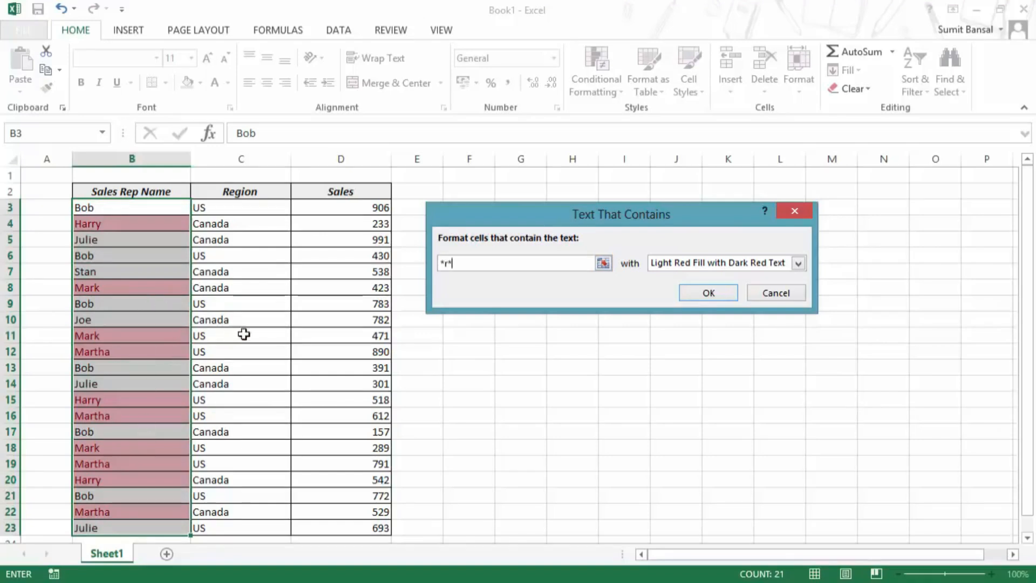
pyautogui.click(763, 296)
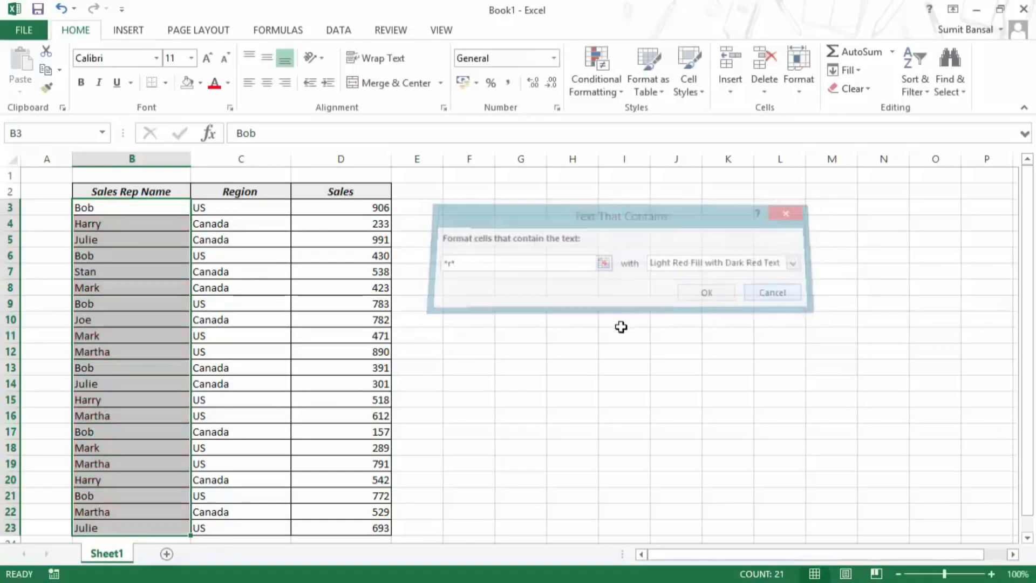
# - Apply a Duplicate Values rule with Light Red Fill with Dark Red Text to the Sales cells D3:D23
pyautogui.click(613, 98)
pyautogui.moveTo(629, 119)
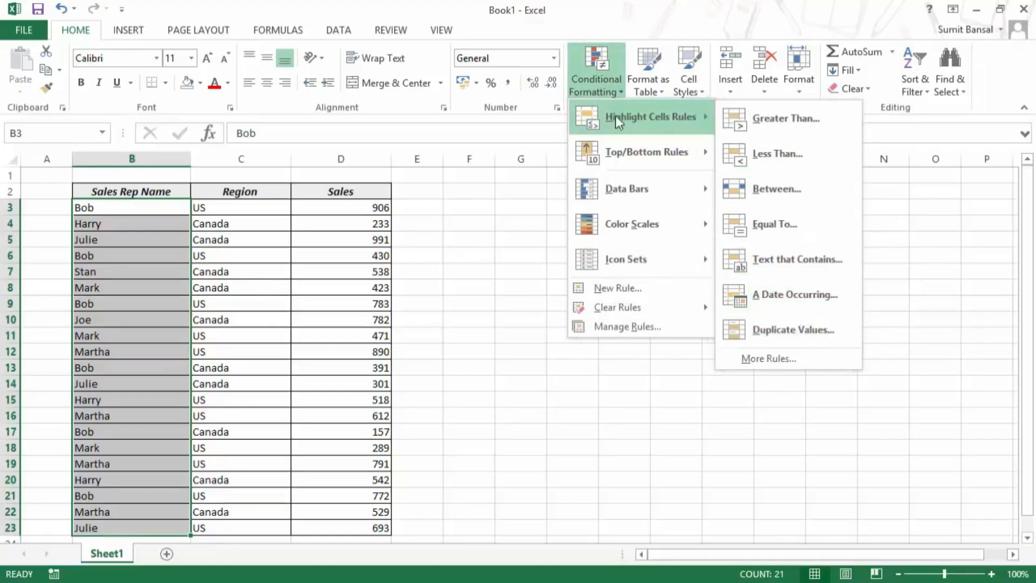
pyautogui.click(375, 208)
pyautogui.moveTo(375, 208); pyautogui.dragTo(363, 496)
pyautogui.click(600, 86)
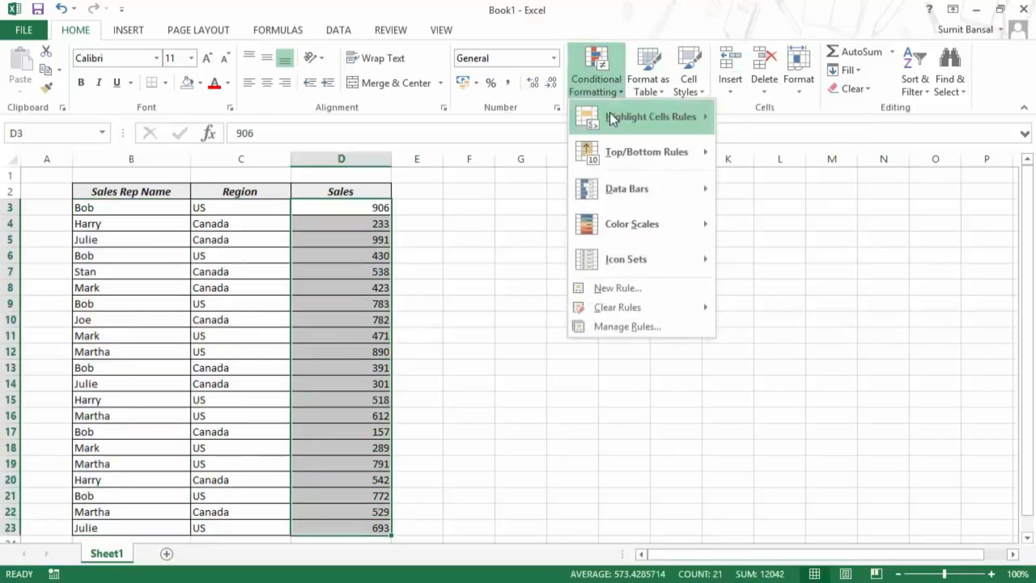
pyautogui.click(772, 335)
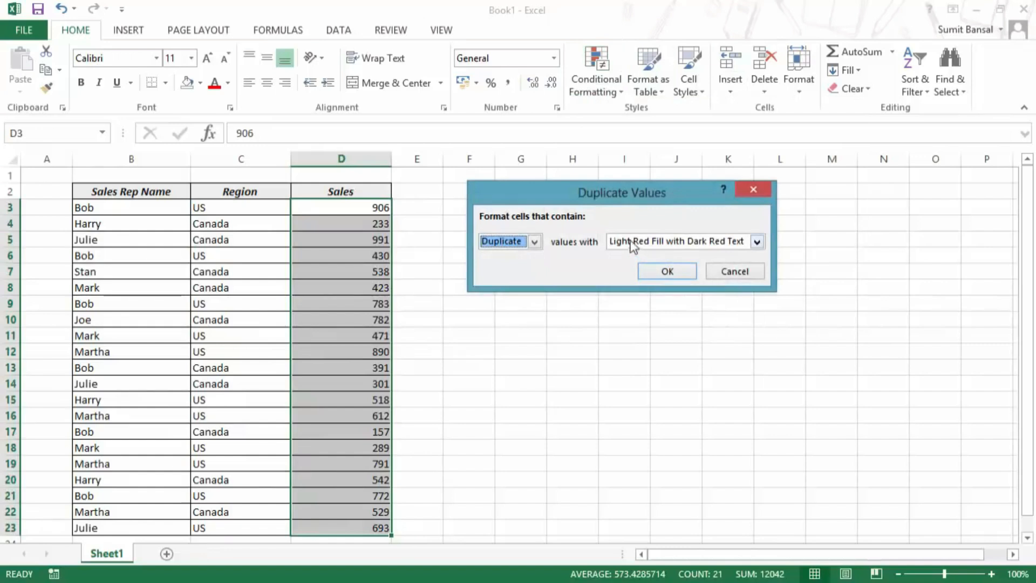
pyautogui.click(673, 272)
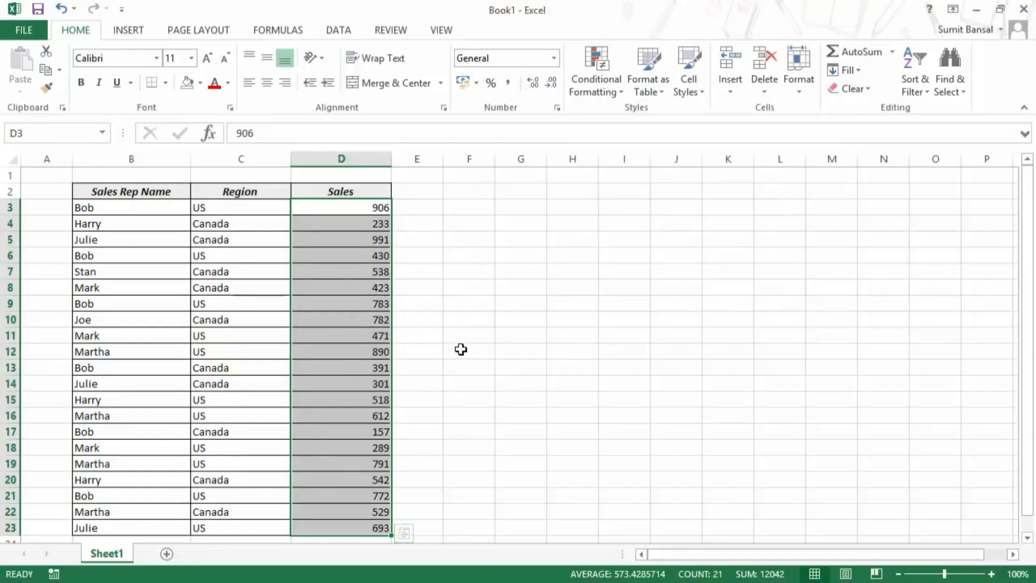
pyautogui.click(431, 338)
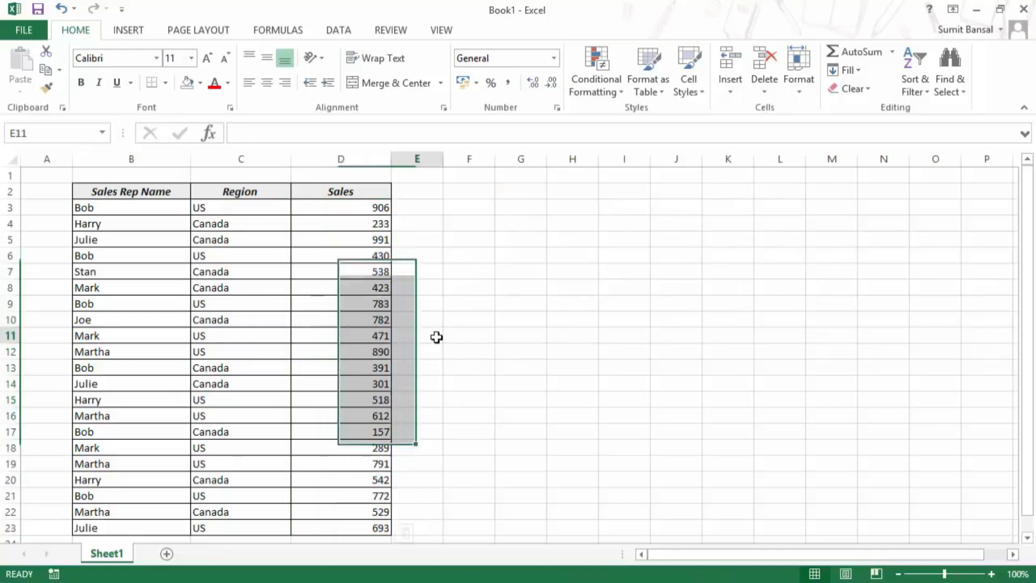
# - Copy the Sales value in D11 into D12 to create a duplicate value
pyautogui.click(369, 338)
pyautogui.hotkey('ctrl', 'c')
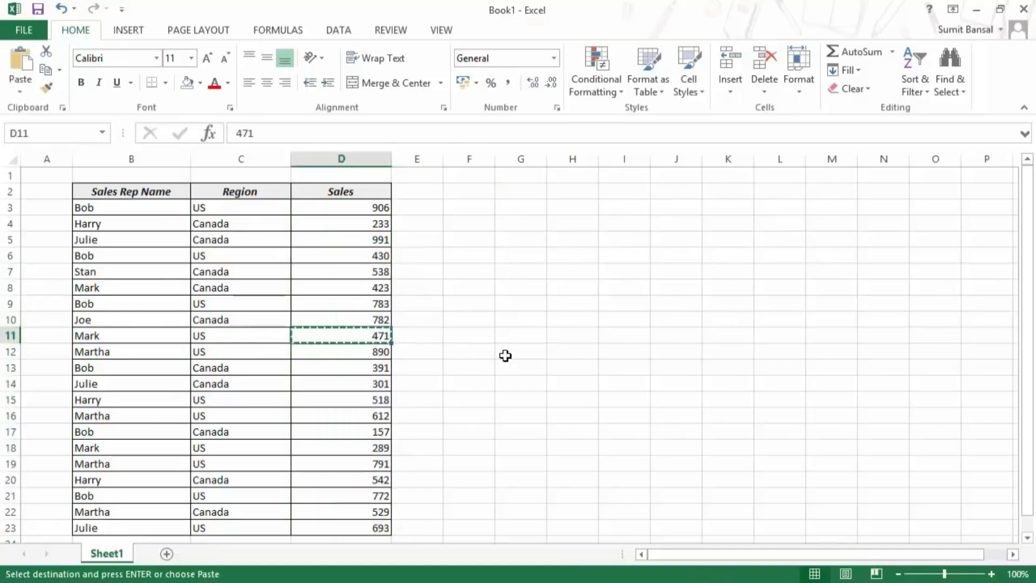
pyautogui.press('Down')
pyautogui.hotkey('ctrl', 'v')
pyautogui.click(522, 348)
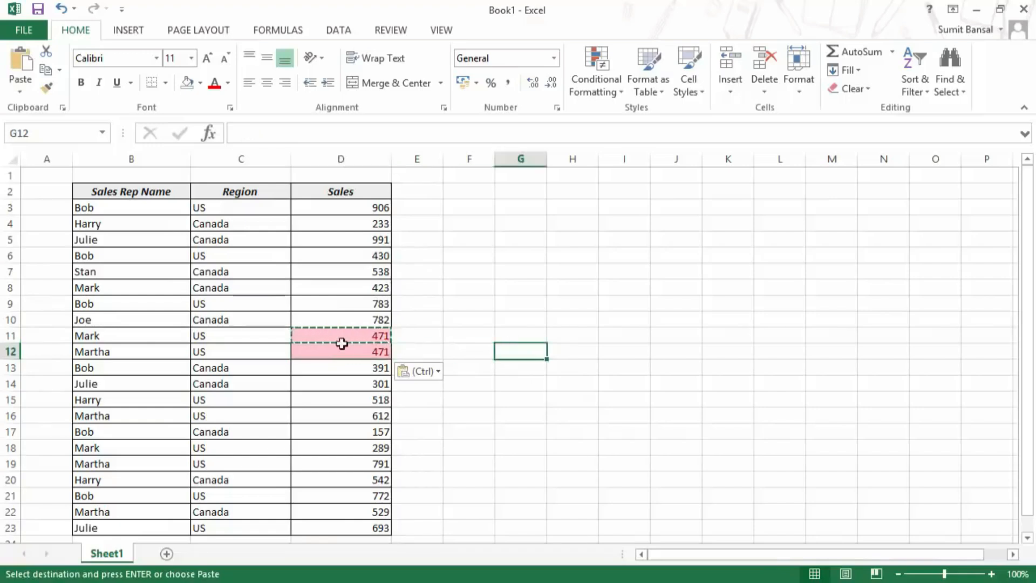
# - Delete the Sales value in D12, and undo both the deletion and the paste before it
pyautogui.click(373, 351)
pyautogui.press('Delete')
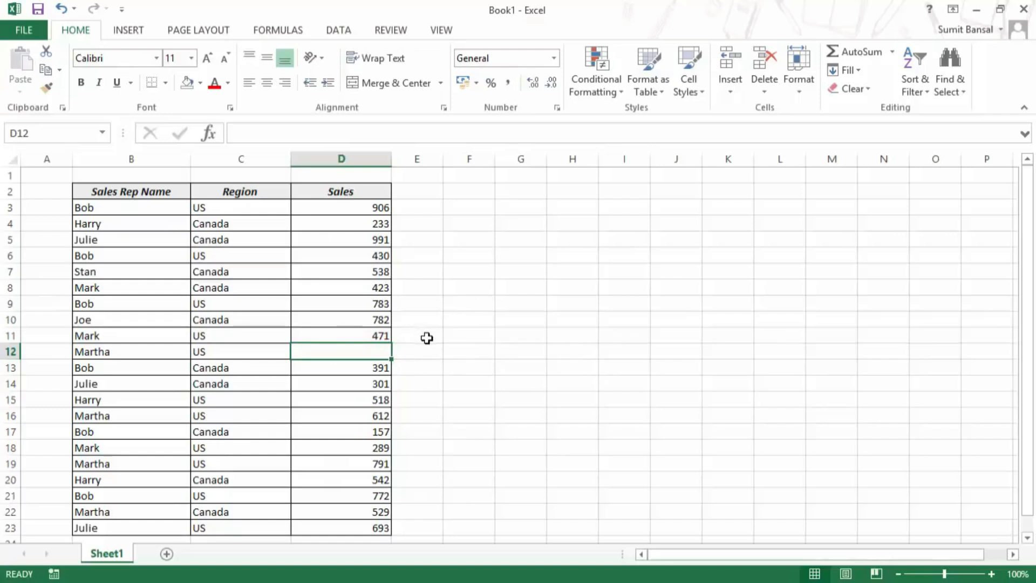
pyautogui.hotkey('ctrl', 'z')
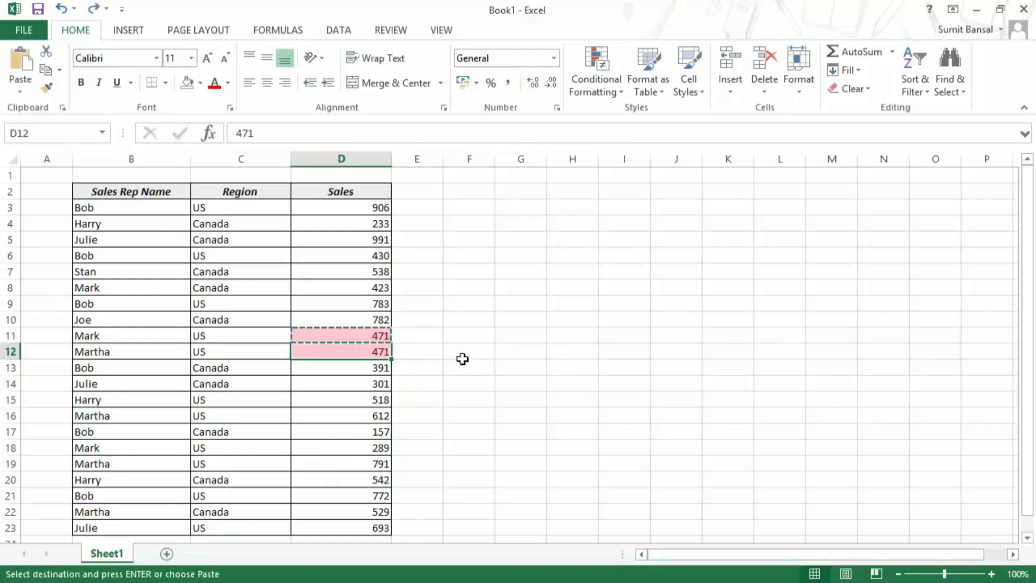
pyautogui.hotkey('ctrl', 'z')
# - Clear the conditional formatting rules from the selected Sales cells D3:D23
pyautogui.moveTo(352, 212); pyautogui.dragTo(348, 528)
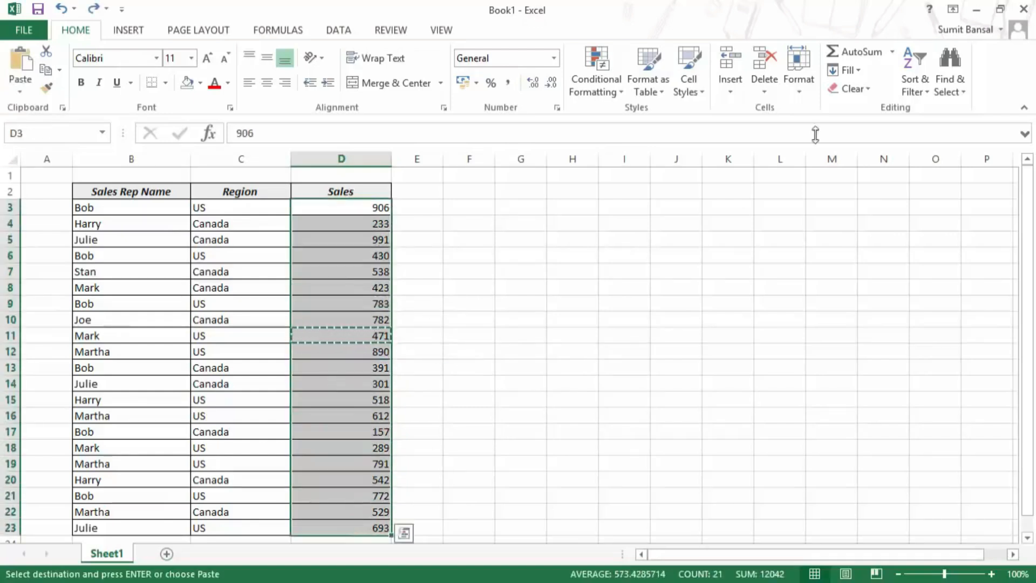
pyautogui.click(732, 89)
pyautogui.click(609, 85)
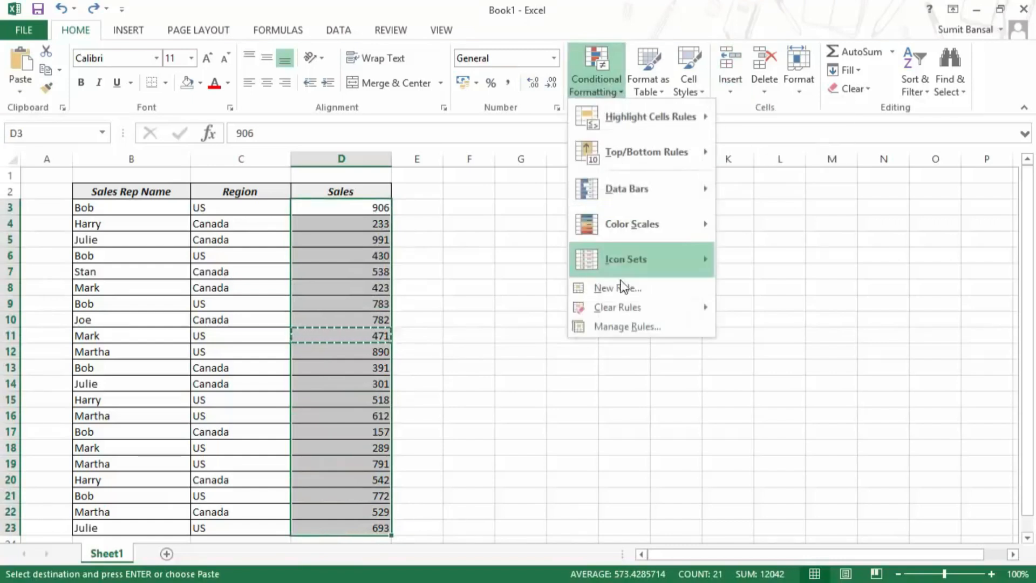
pyautogui.moveTo(620, 308)
pyautogui.click(749, 308)
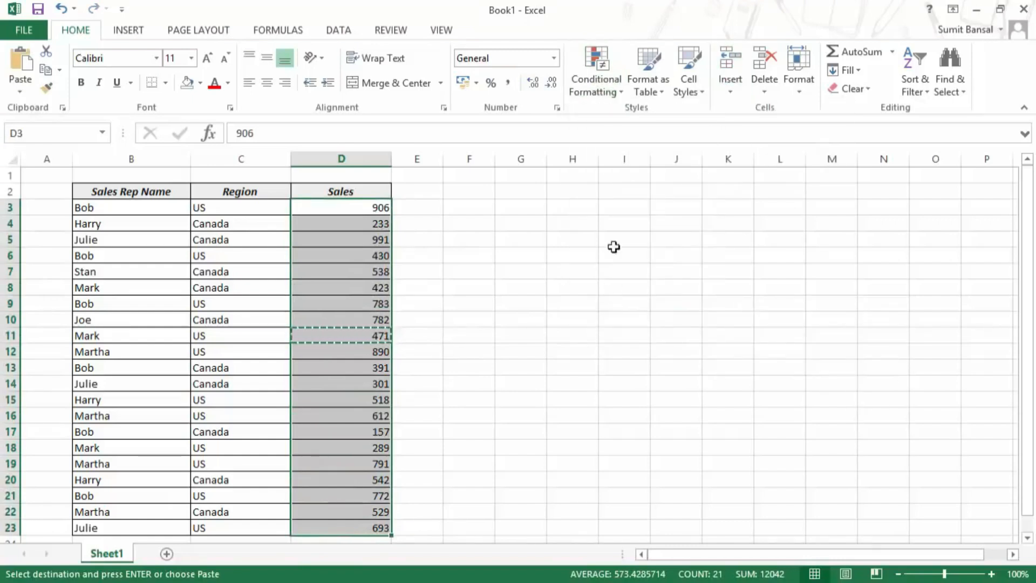
# - Apply an Above Average rule with Green Fill with Dark Green Text to the Sales cells D3:D23, and undo it
pyautogui.click(600, 86)
pyautogui.moveTo(672, 122)
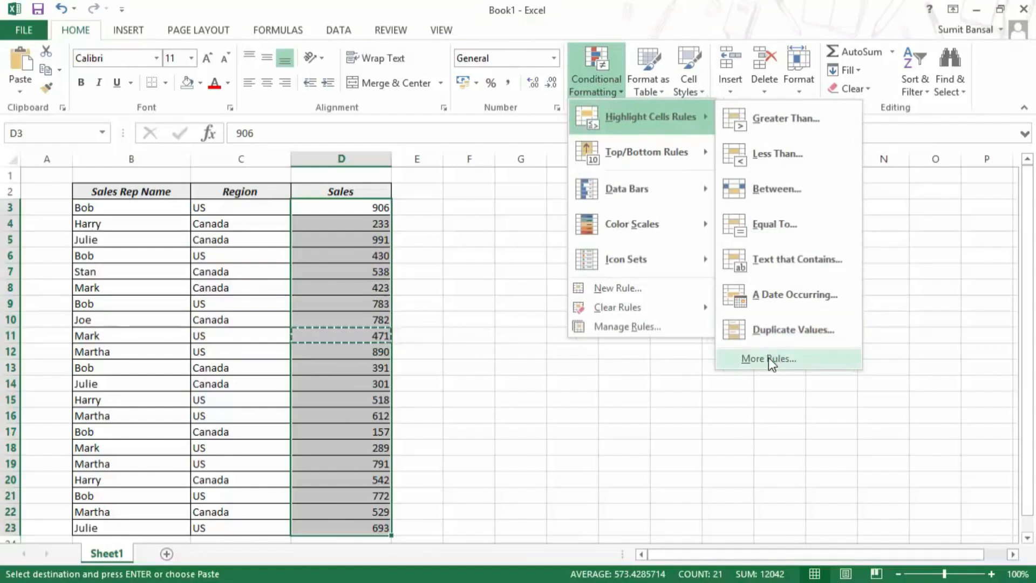
pyautogui.moveTo(623, 150)
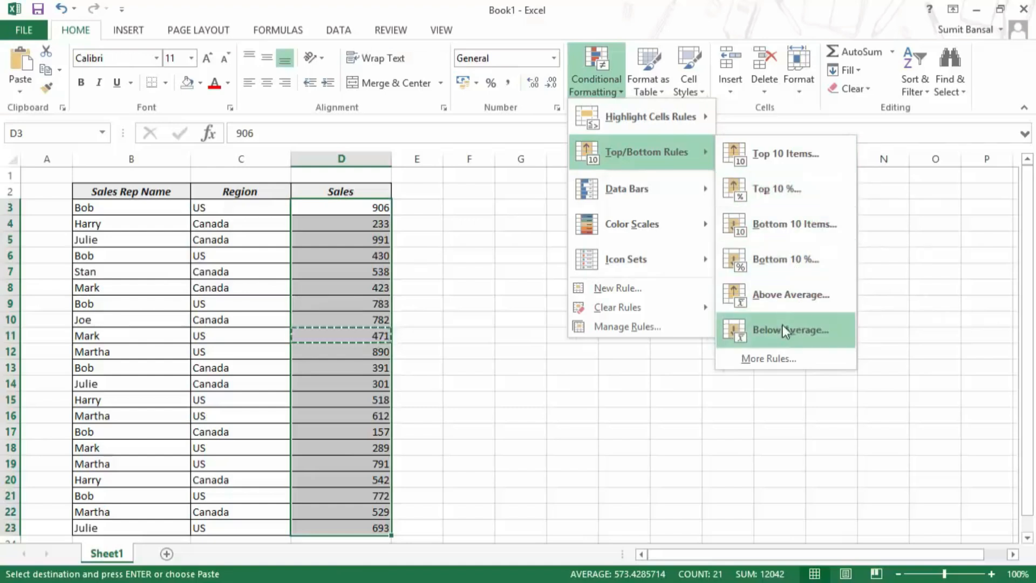
pyautogui.click(776, 292)
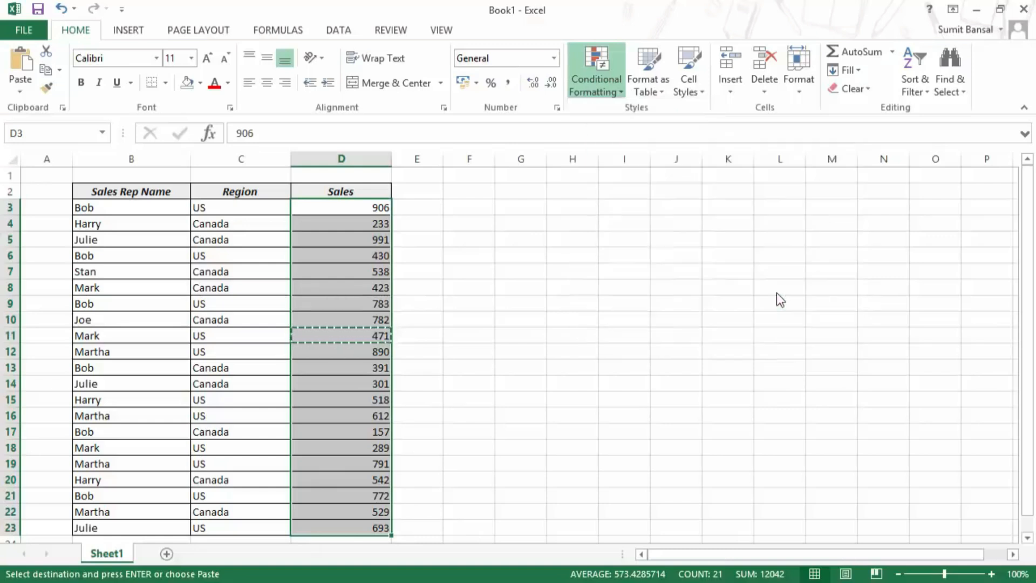
pyautogui.click(659, 243)
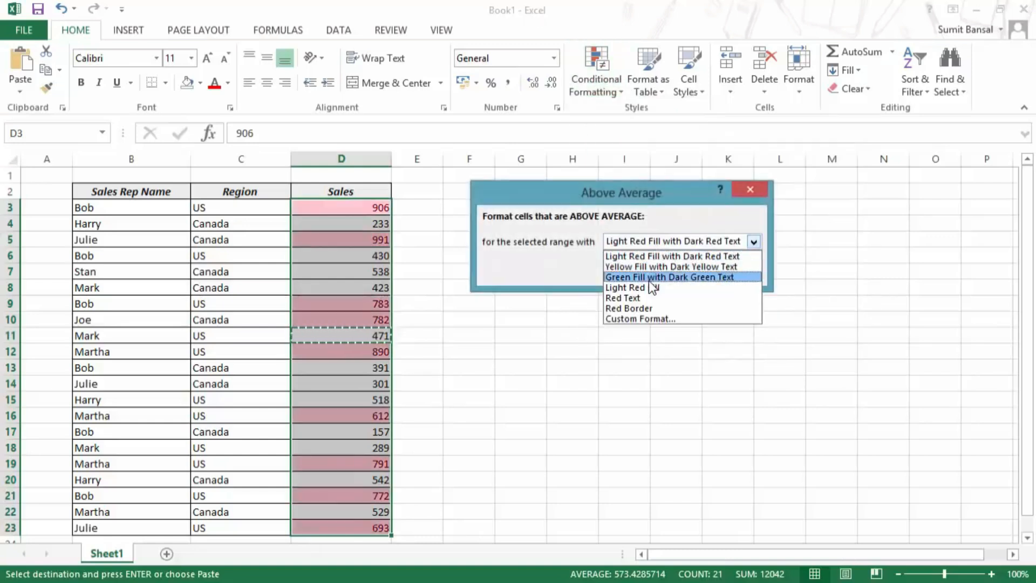
pyautogui.click(650, 278)
pyautogui.click(541, 337)
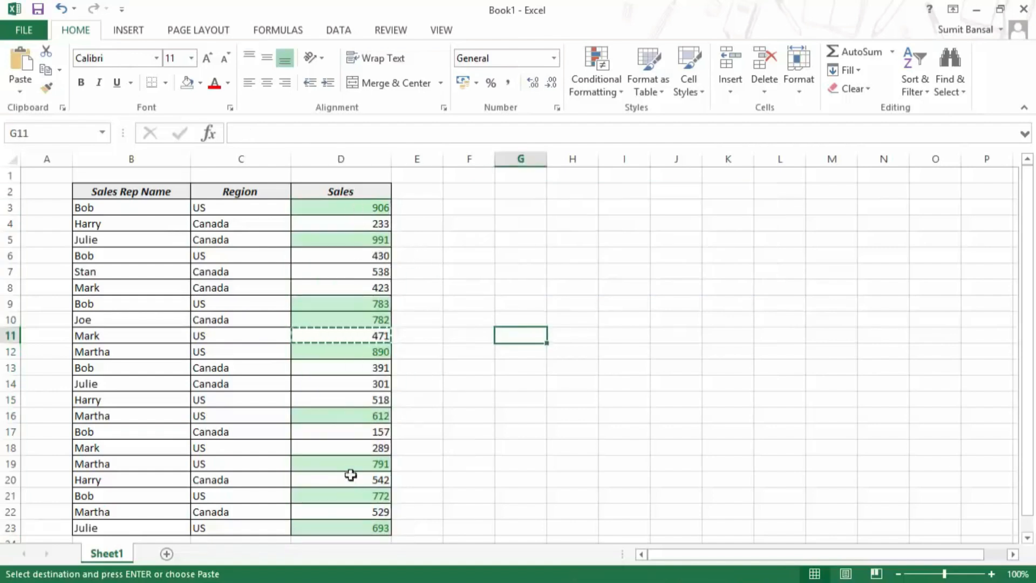
pyautogui.press('Escape')
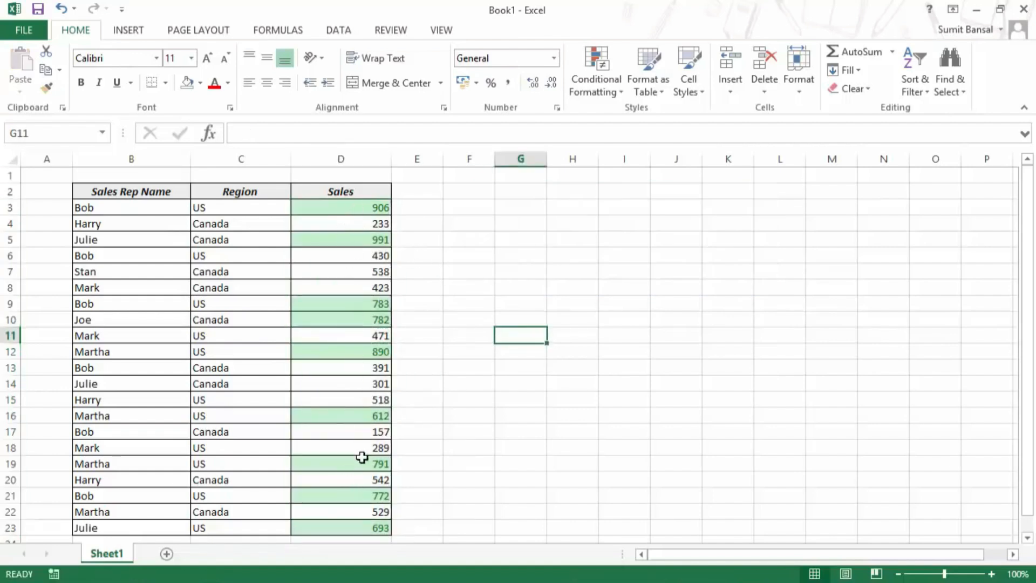
pyautogui.hotkey('ctrl', 'z')
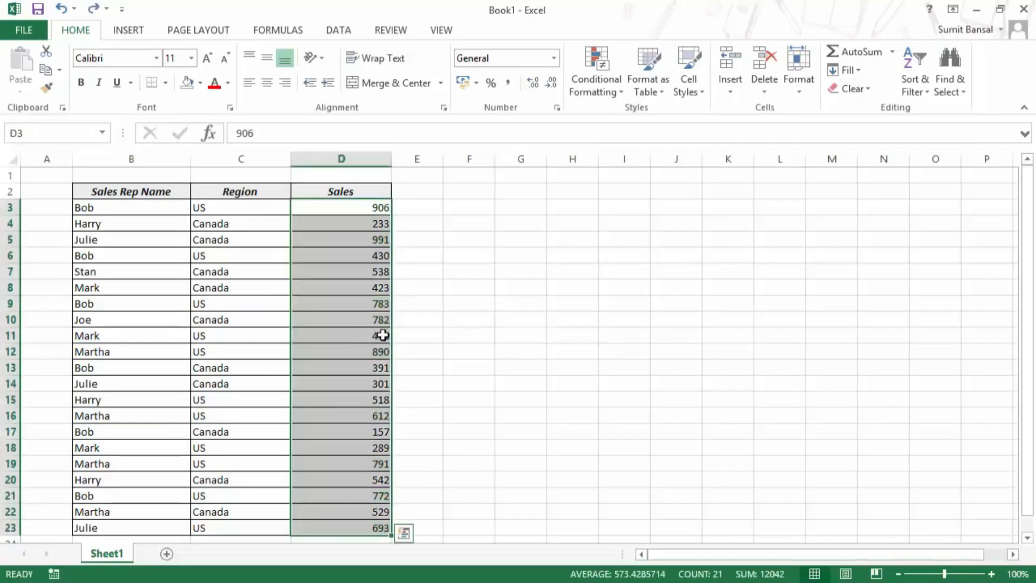
# - Preview the Data Bars, Color Scales and Icon Sets options on the Sales cells D3:D23
pyautogui.click(599, 81)
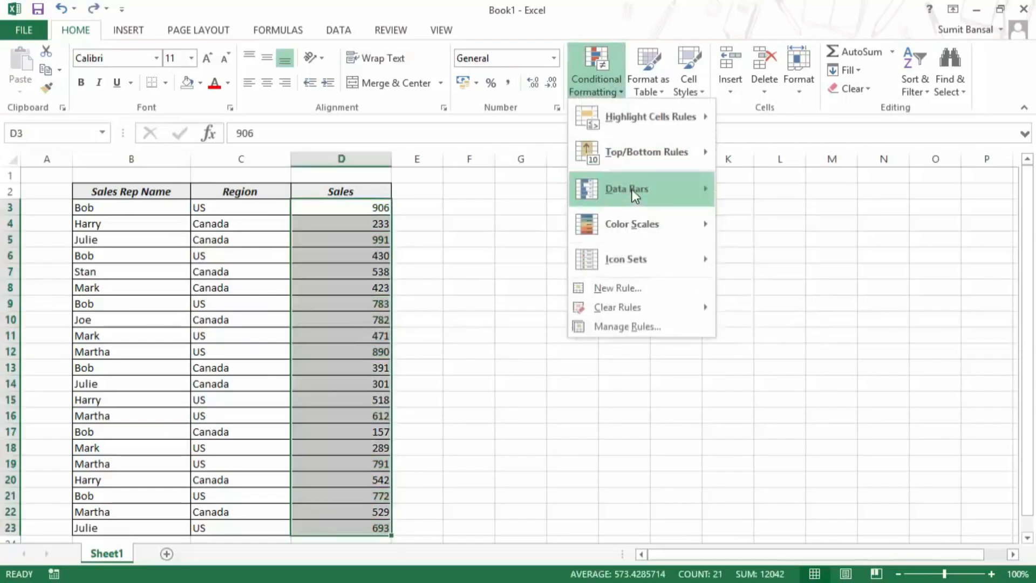
pyautogui.moveTo(633, 189)
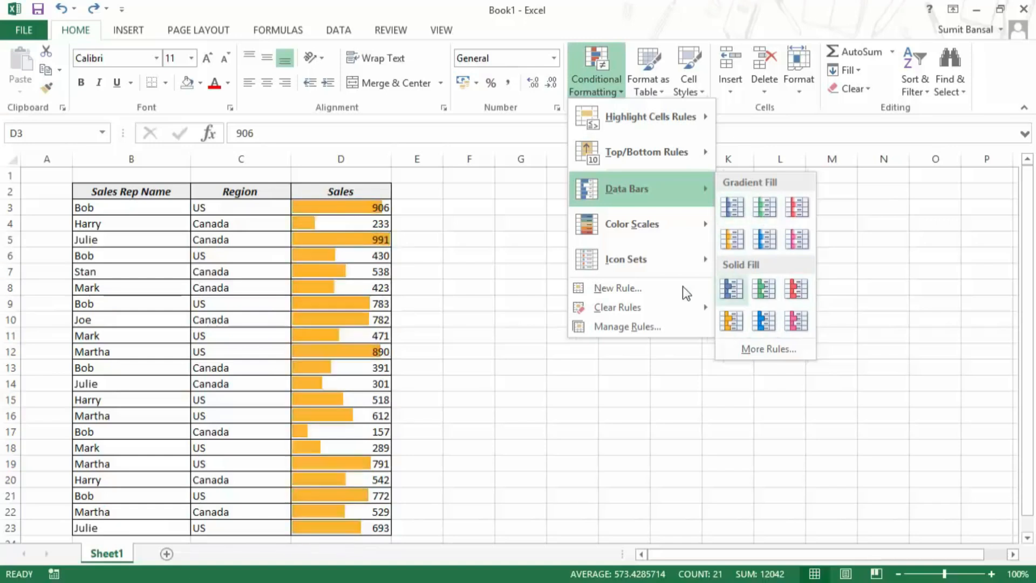
pyautogui.moveTo(650, 216)
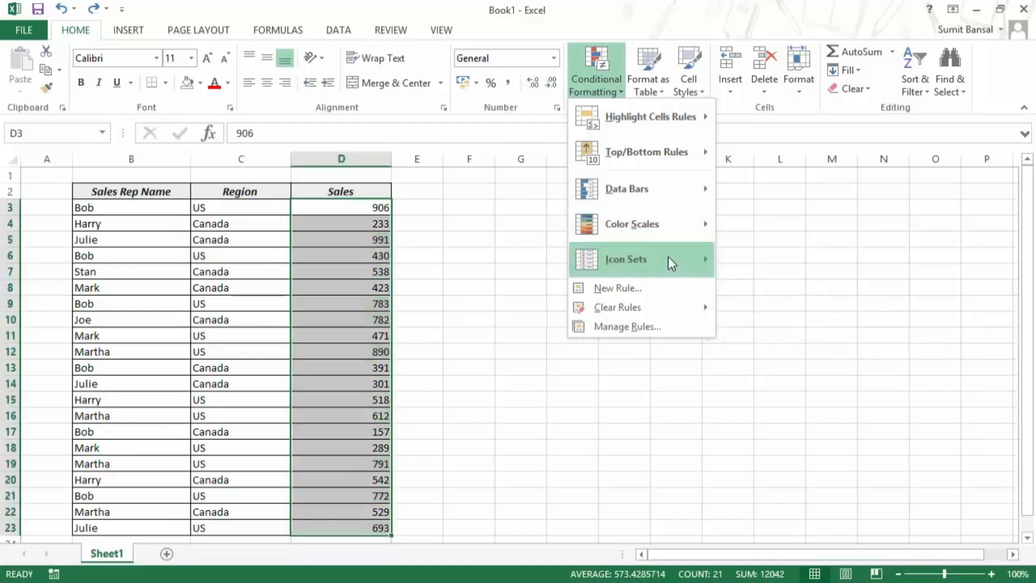
pyautogui.moveTo(669, 257)
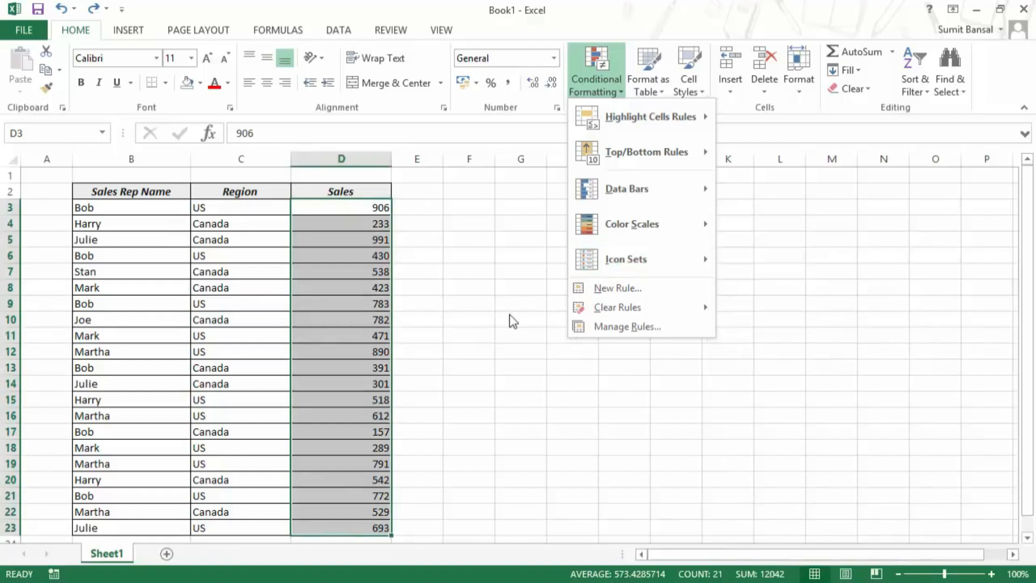
# - Create a new rule formatting all Sales cells D3:D23 by value with the orange-to-yellow 2-Color Scale, and undo it
pyautogui.click(643, 289)
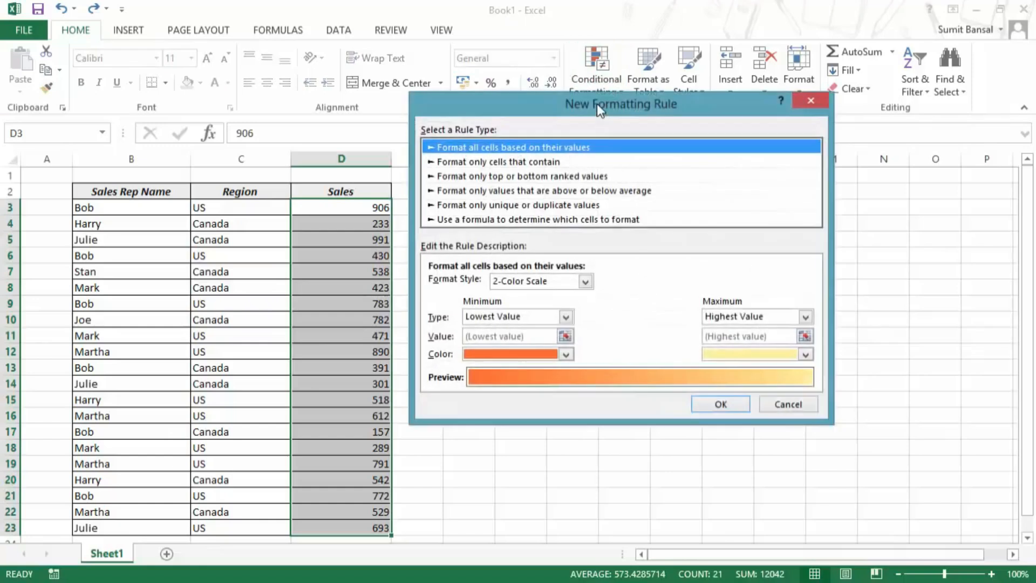
pyautogui.moveTo(597, 104); pyautogui.dragTo(610, 177)
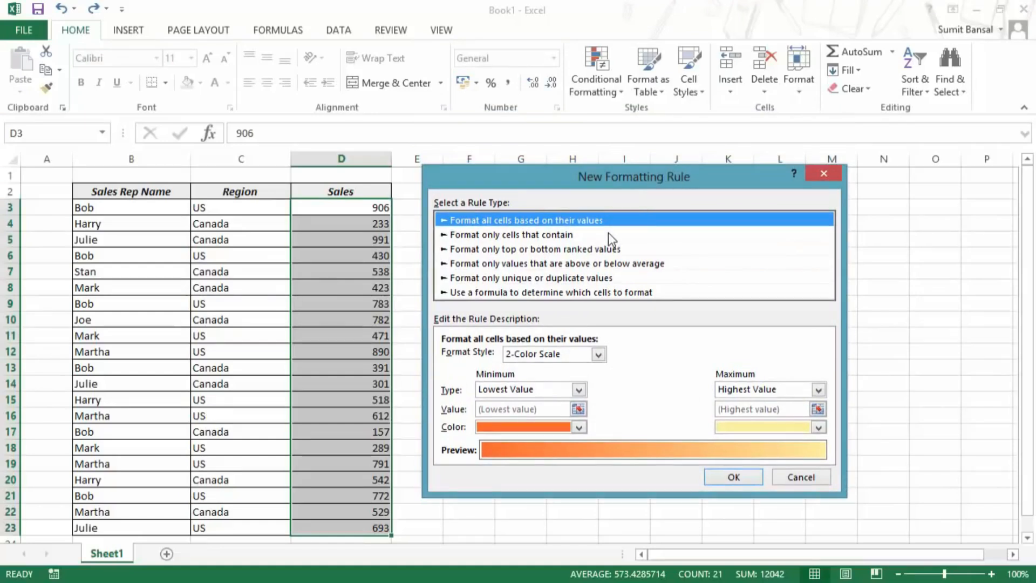
pyautogui.click(463, 235)
pyautogui.click(463, 249)
pyautogui.click(466, 220)
pyautogui.click(733, 477)
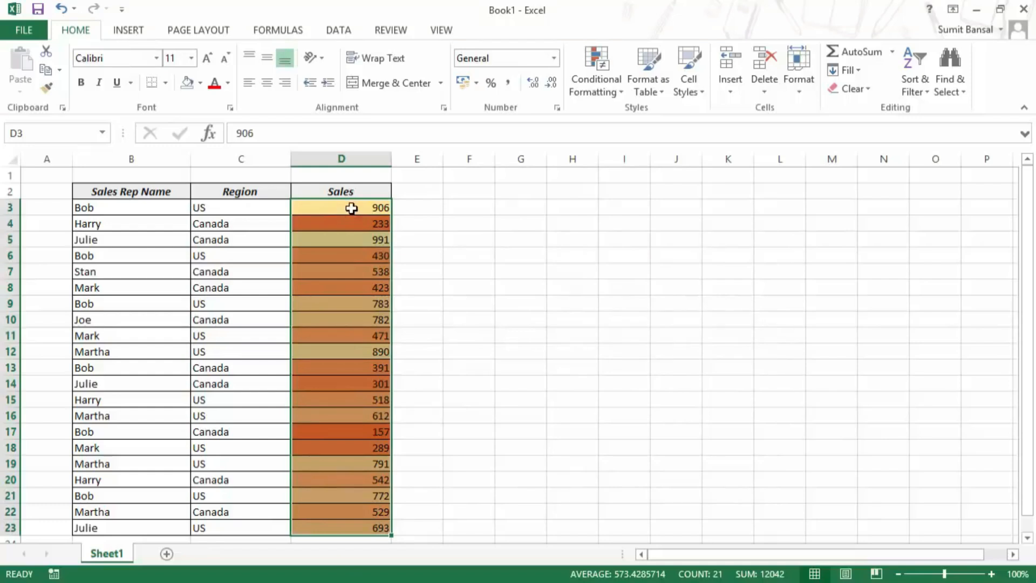
pyautogui.click(479, 480)
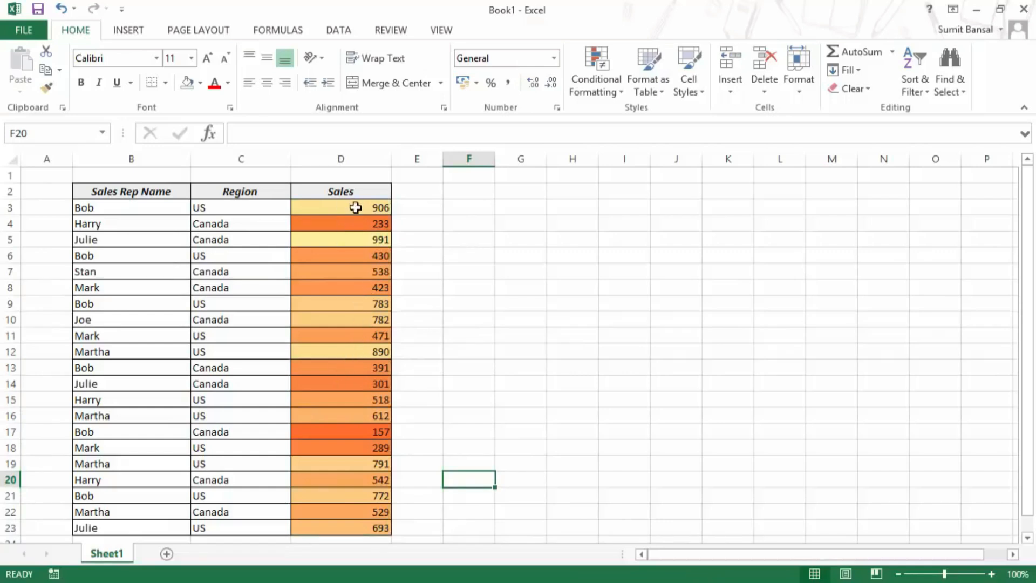
pyautogui.click(358, 241)
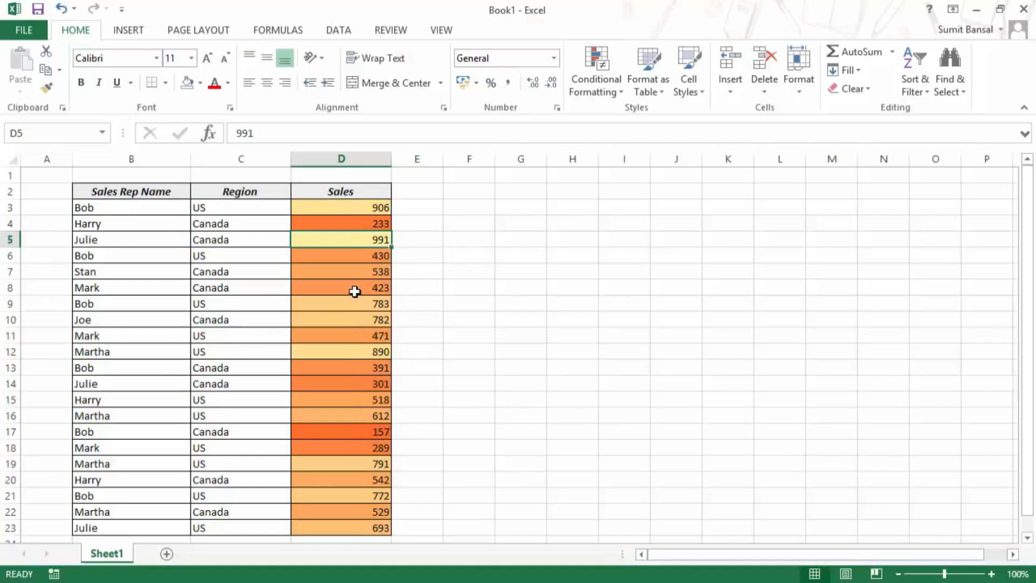
pyautogui.hotkey('ctrl', 'z')
# - Start a new formatting rule for the Sales cells D3:D23 and set its format style to 3-Color Scale
pyautogui.click(596, 86)
pyautogui.click(620, 292)
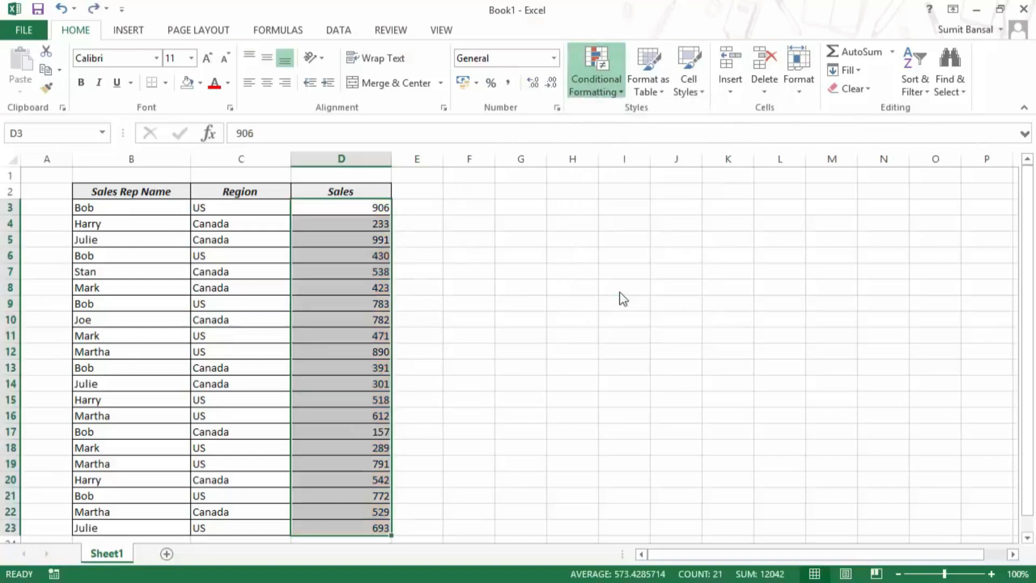
pyautogui.click(561, 354)
pyautogui.click(551, 382)
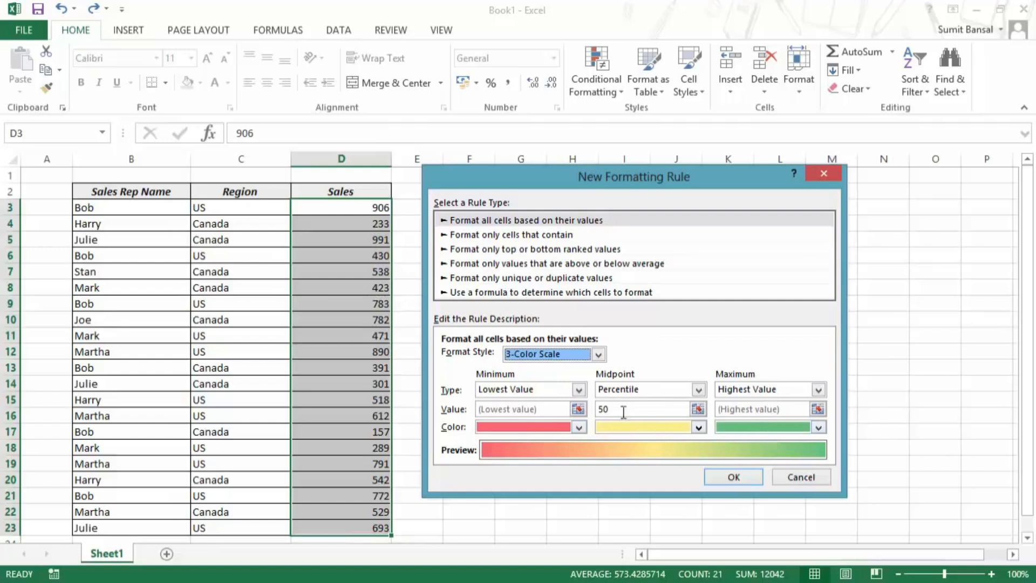
# - Set the new rule's format style to Data Bar with Automatic minimum and Solid Fill
pyautogui.click(594, 356)
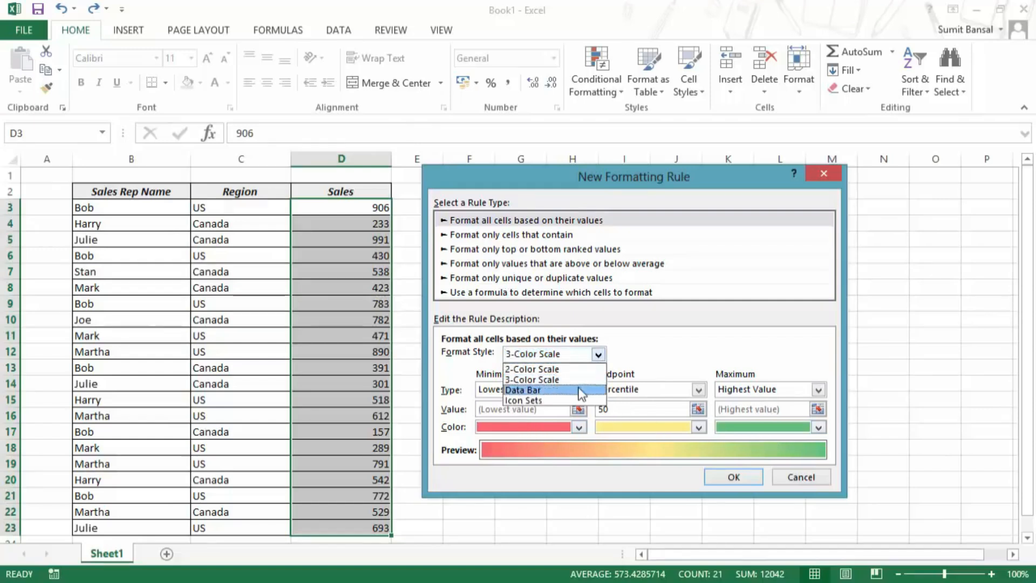
pyautogui.click(526, 389)
pyautogui.moveTo(610, 179); pyautogui.dragTo(637, 123)
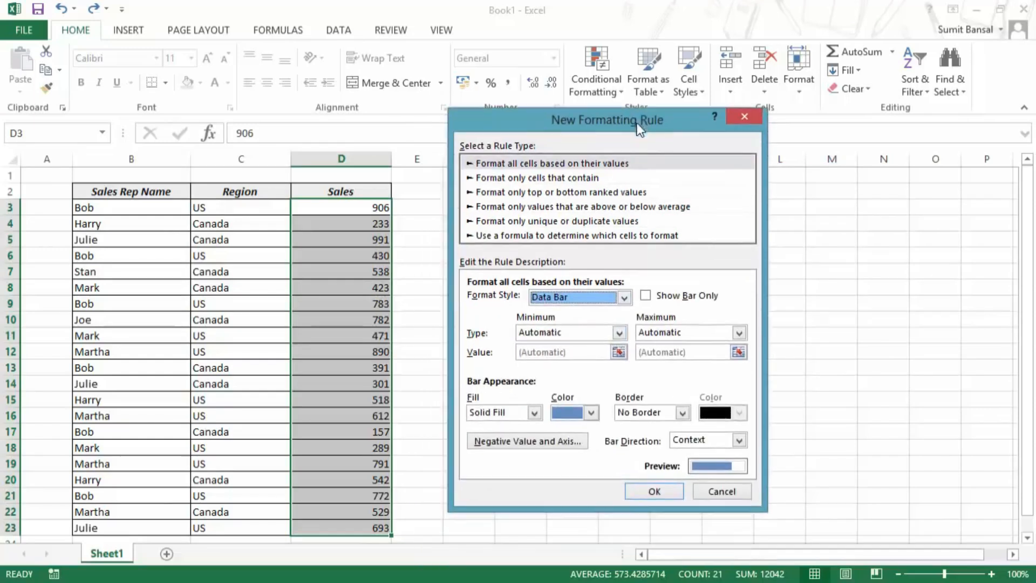
pyautogui.click(619, 333)
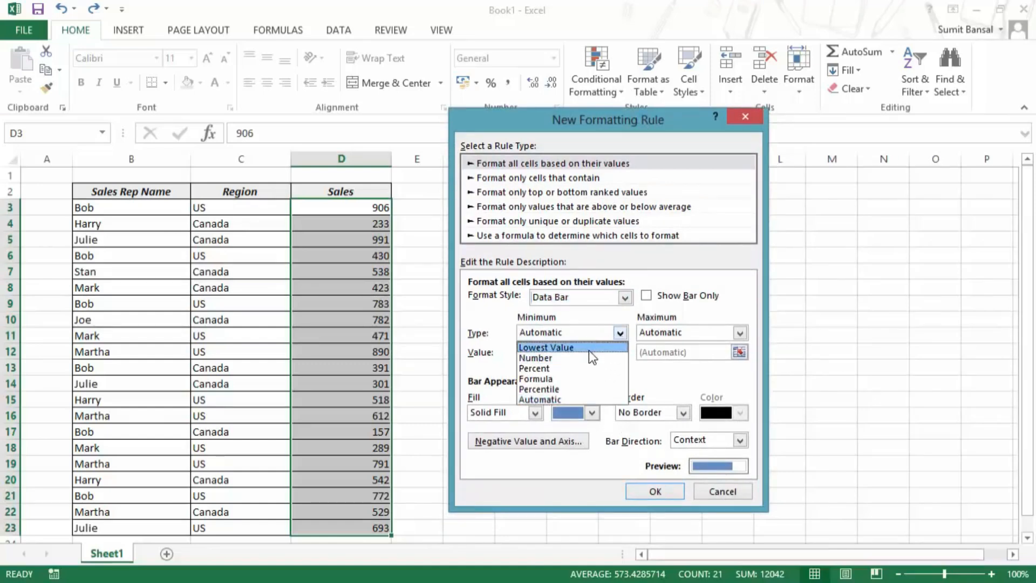
pyautogui.click(592, 399)
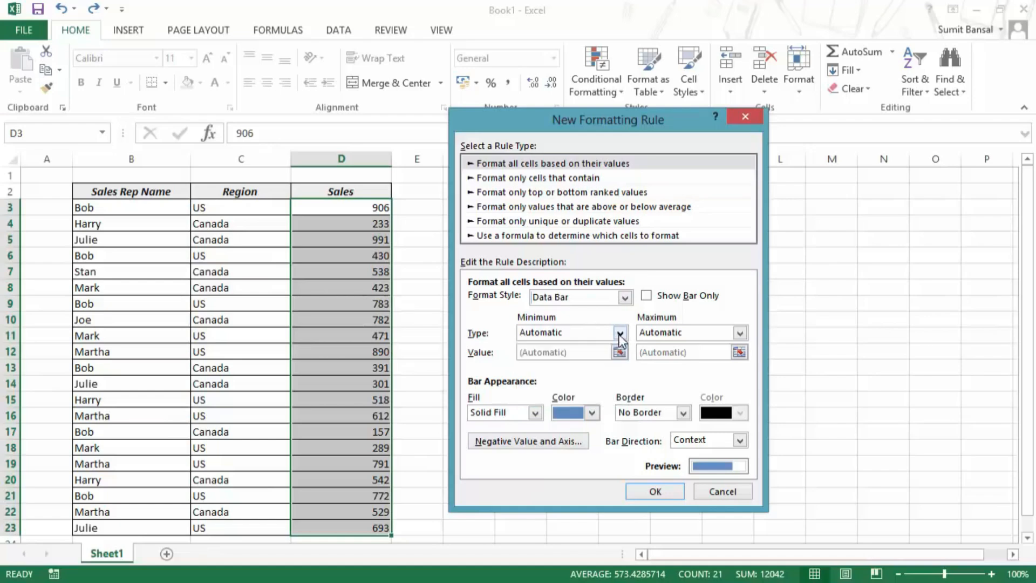
pyautogui.click(535, 413)
pyautogui.click(533, 425)
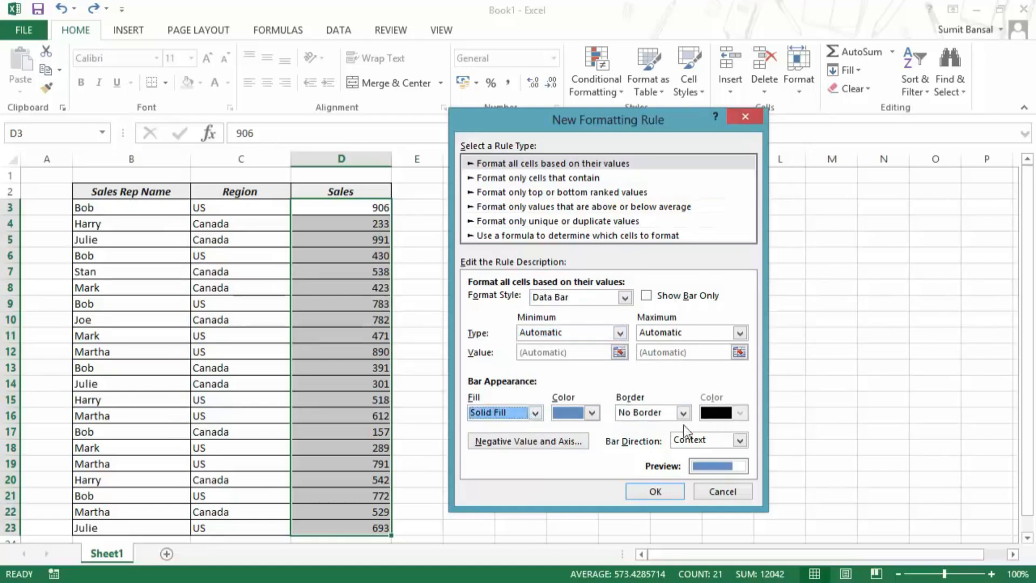
# - Set the new rule's format style to Icon Sets and browse the available icon styles and threshold types
pyautogui.click(564, 298)
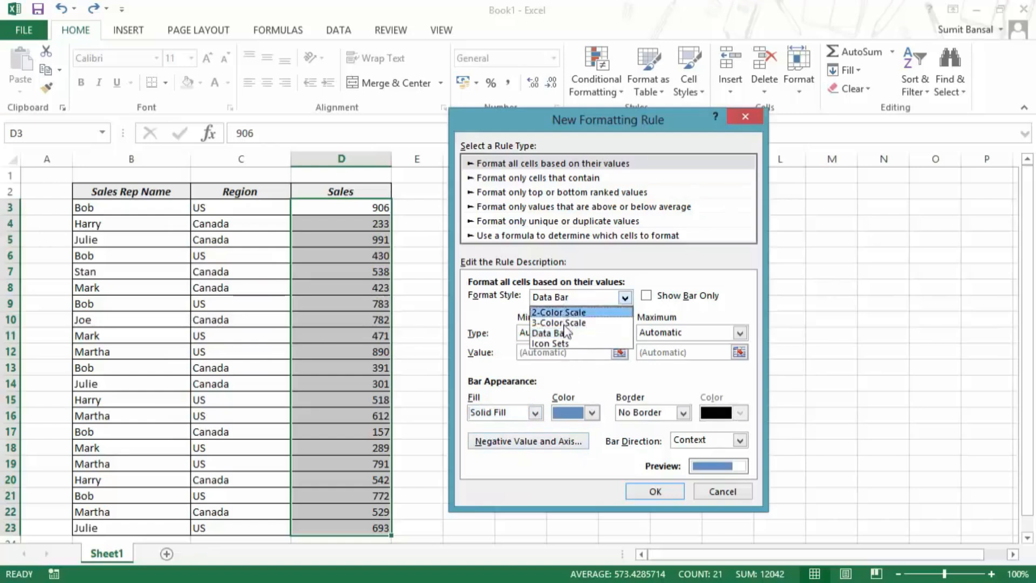
pyautogui.click(556, 343)
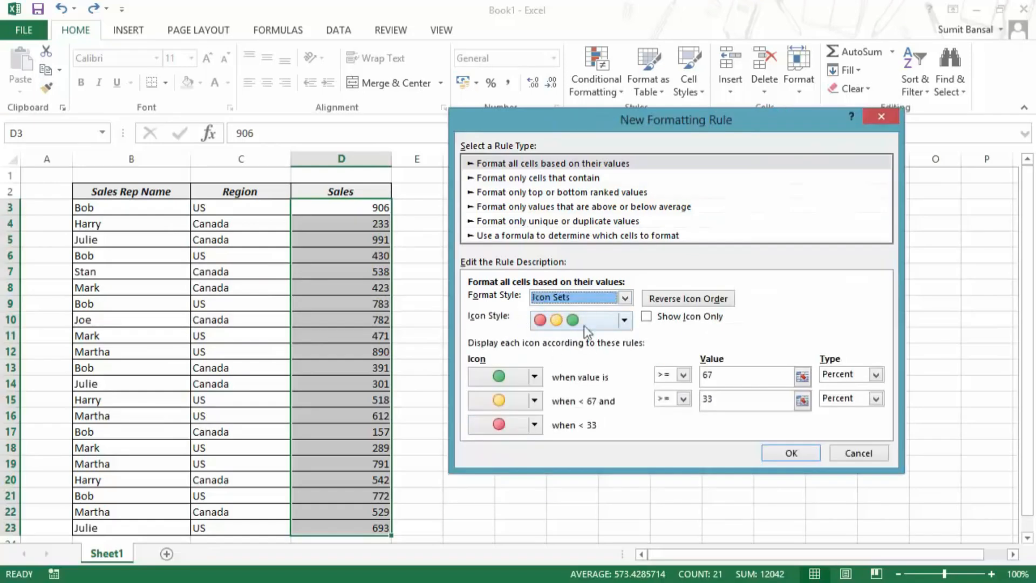
pyautogui.click(624, 321)
pyautogui.scroll(-5, 629, 410)
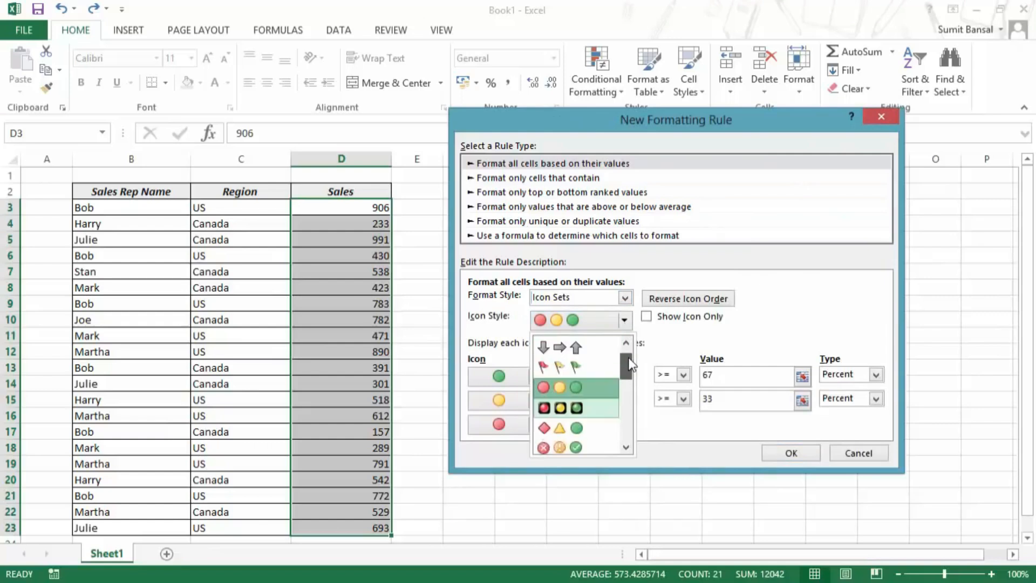
pyautogui.moveTo(629, 420); pyautogui.dragTo(626, 352)
pyautogui.click(815, 320)
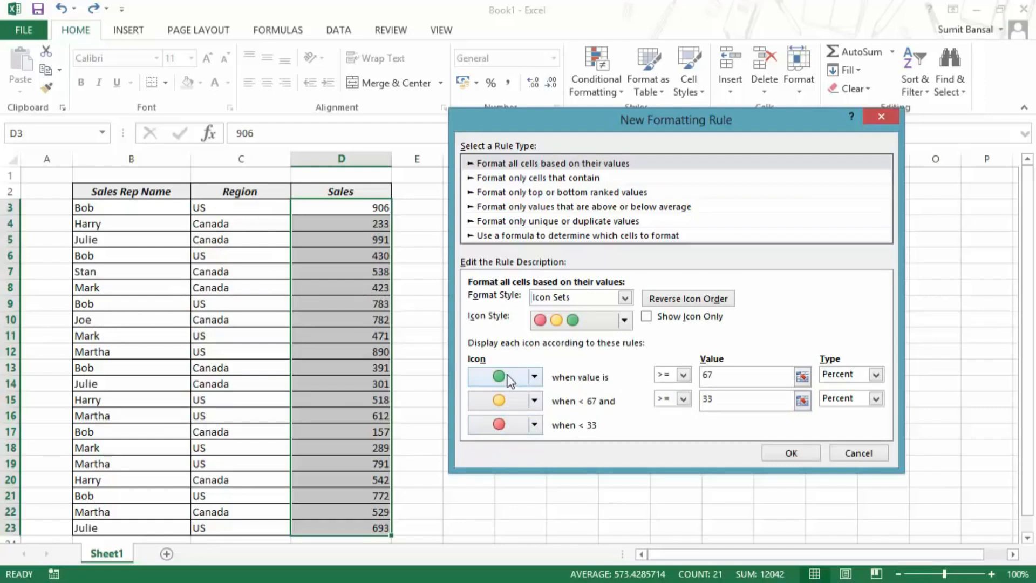
pyautogui.click(851, 374)
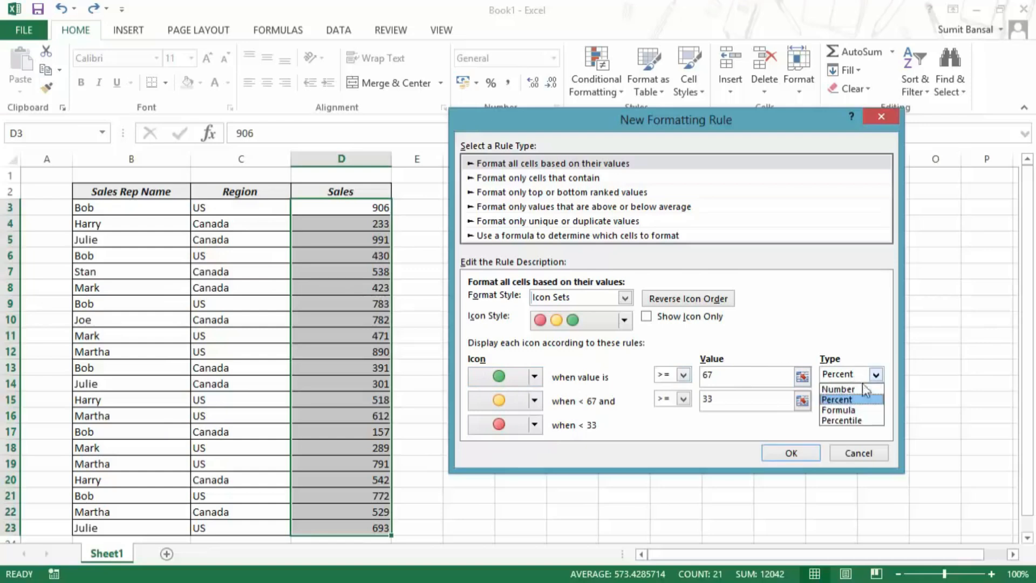
pyautogui.click(830, 316)
# - Set the green icon's threshold to values >= 700 with the type Number
pyautogui.doubleClick(725, 398)
pyautogui.moveTo(724, 376); pyautogui.dragTo(690, 377)
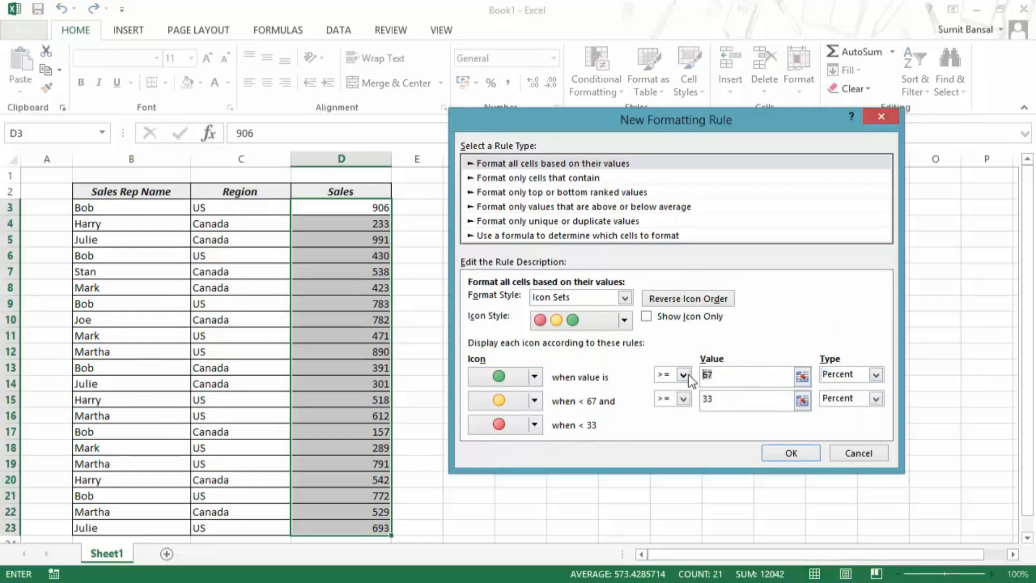
pyautogui.write('7')
pyautogui.click(843, 374)
pyautogui.click(838, 389)
pyautogui.click(694, 372)
pyautogui.write('70')
# - Apply the icon set rule with the yellow icon's threshold at >= 300 of type Number, and undo it
pyautogui.click(844, 398)
pyautogui.click(849, 413)
pyautogui.click(708, 400)
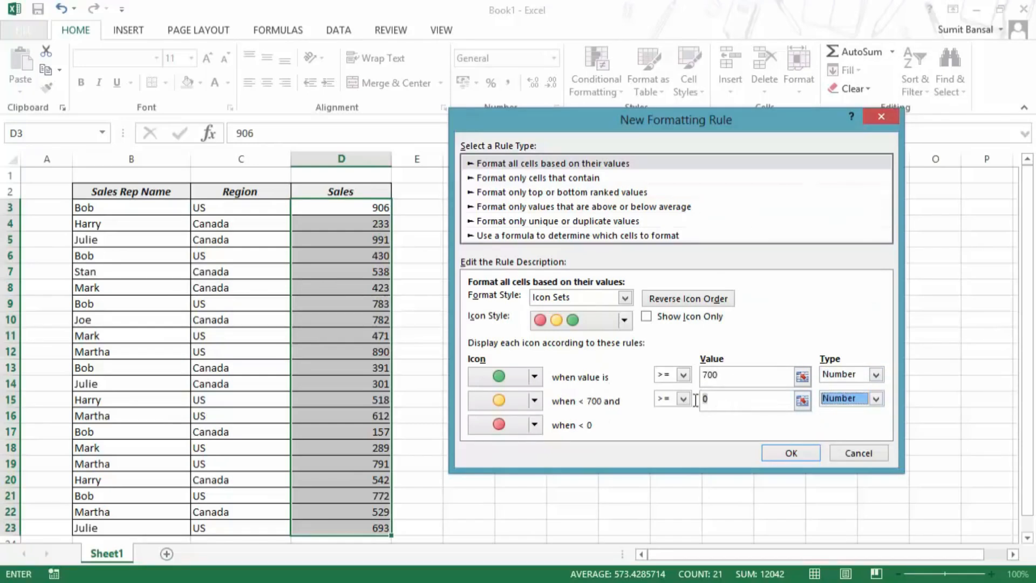
pyautogui.write('300')
pyautogui.click(790, 454)
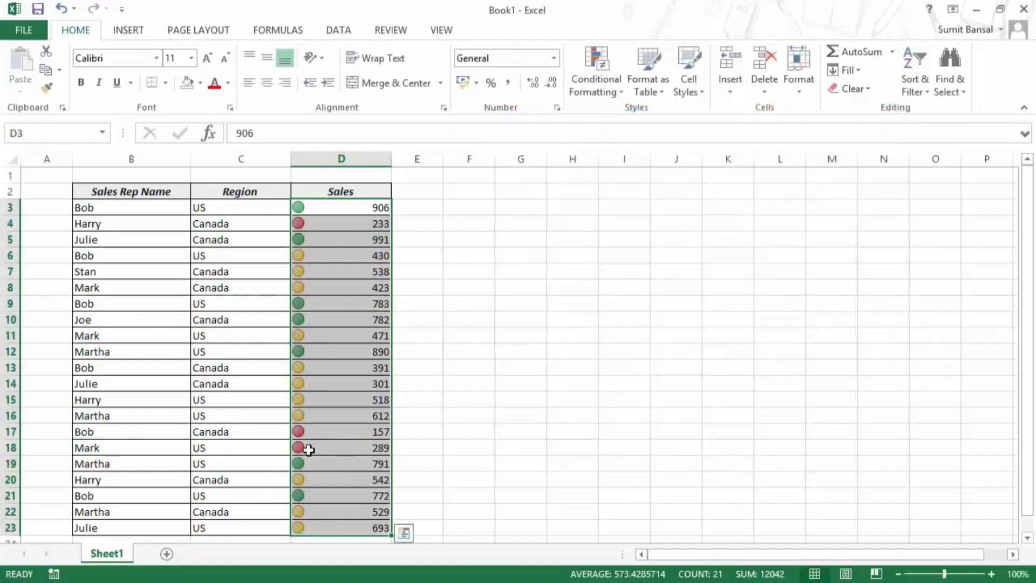
pyautogui.click(305, 433)
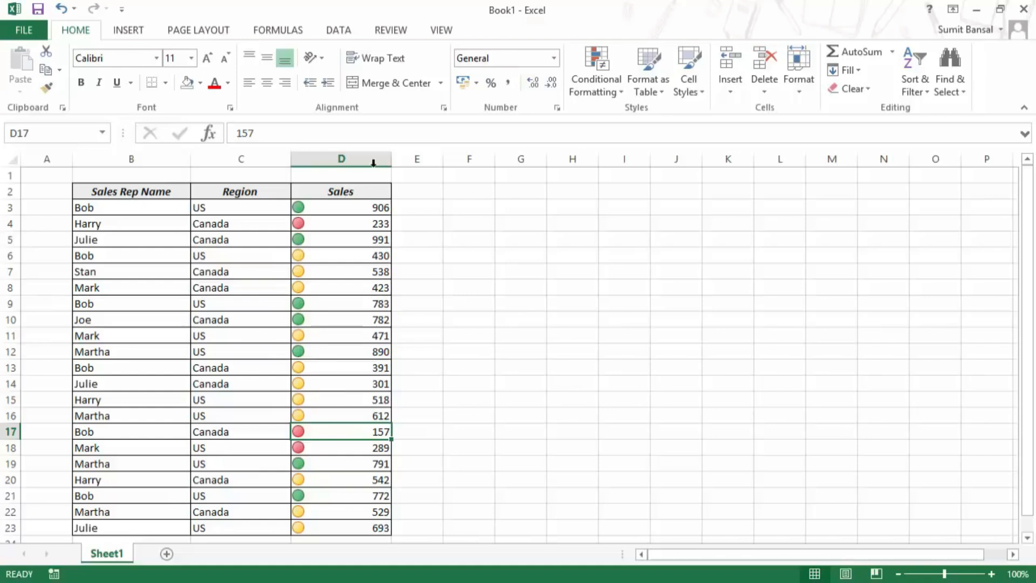
pyautogui.hotkey('ctrl', 'z')
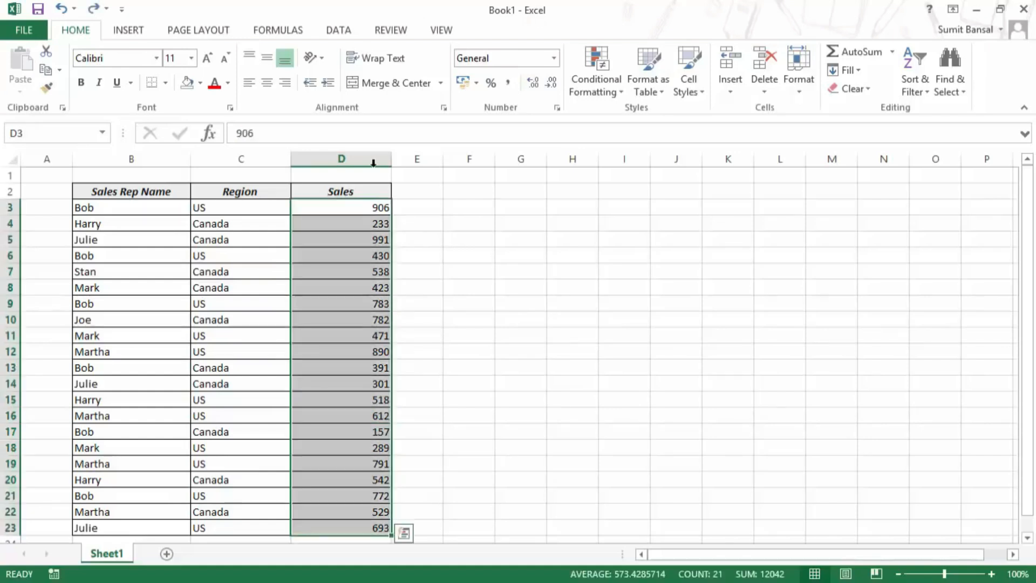
# - Start a new rule for D3:D23 and examine the condition options for formatting only cells that contain certain values
pyautogui.click(616, 79)
pyautogui.click(642, 291)
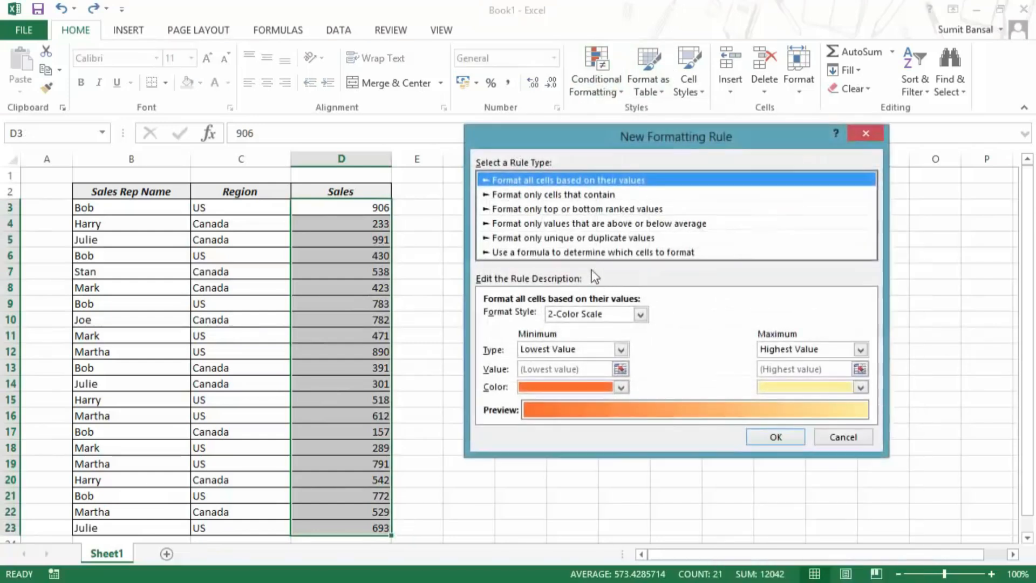
pyautogui.moveTo(593, 144); pyautogui.dragTo(592, 125)
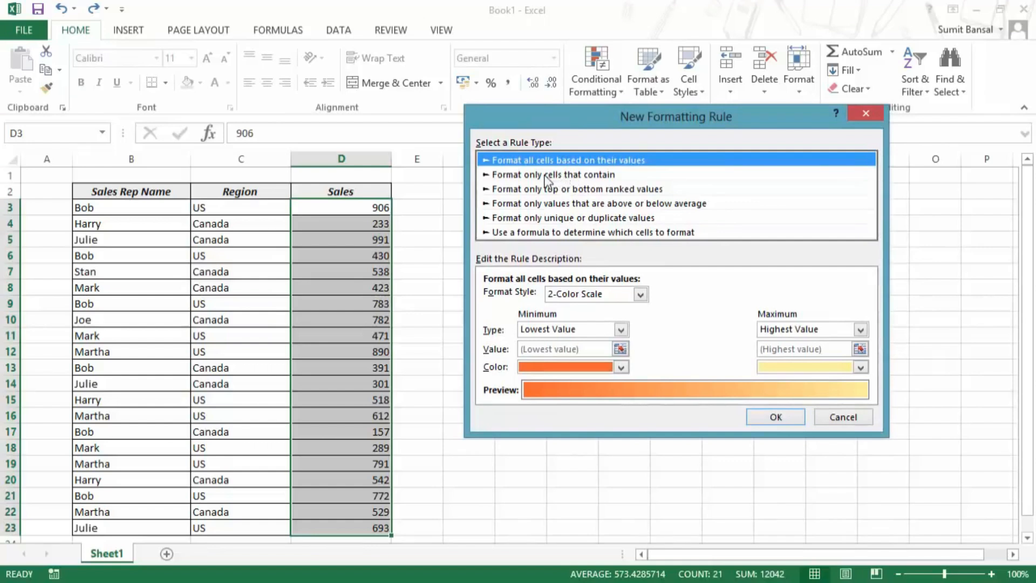
pyautogui.click(575, 176)
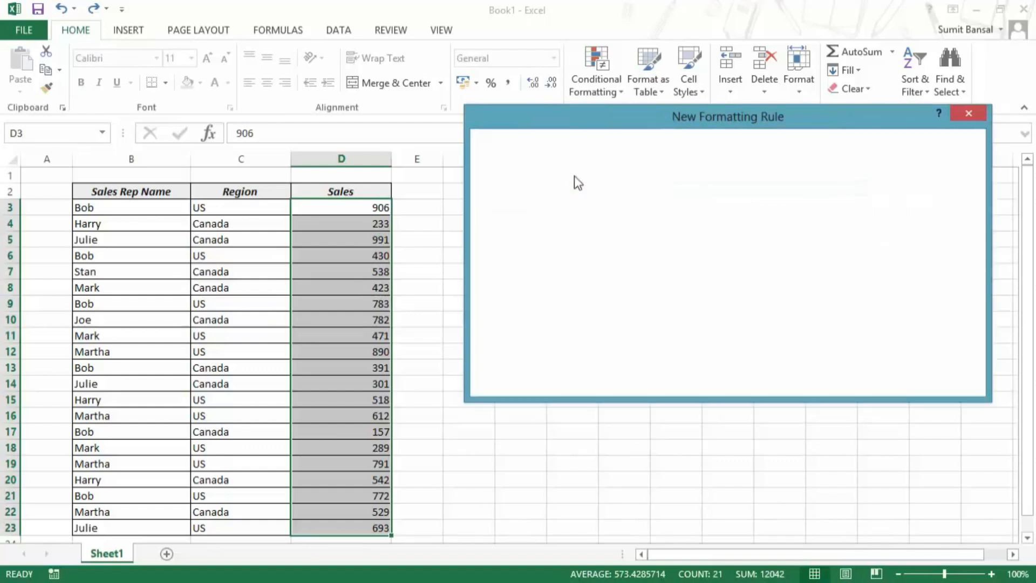
pyautogui.click(564, 299)
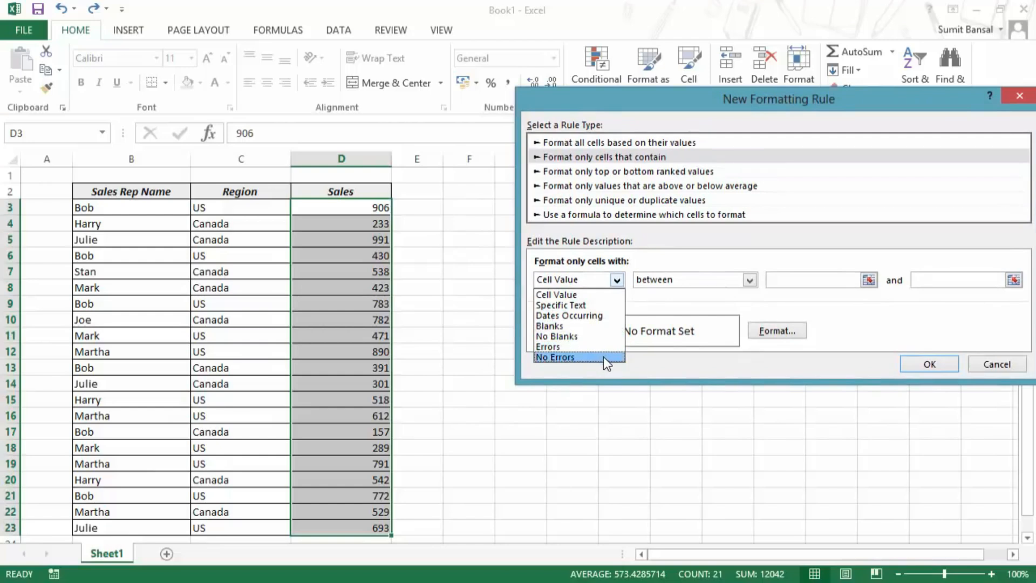
pyautogui.click(620, 281)
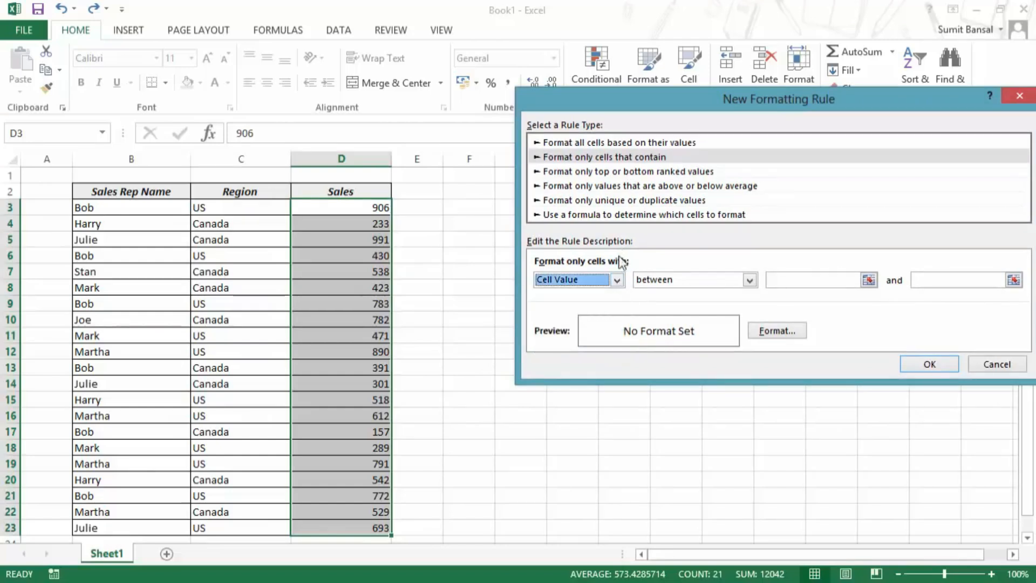
# - Examine the options of the top or bottom ranked values and the above or below average rule types
pyautogui.click(584, 173)
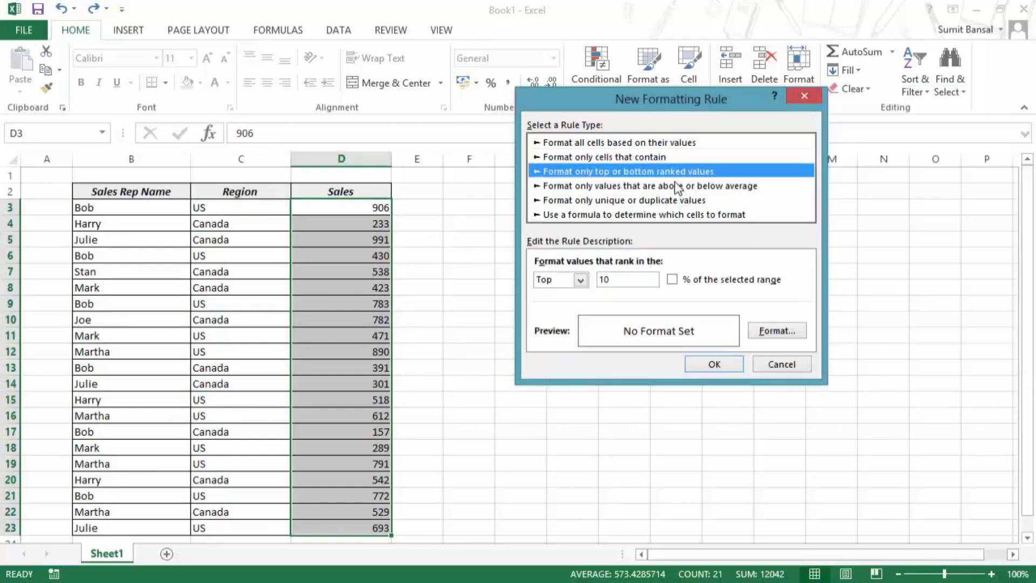
pyautogui.click(580, 280)
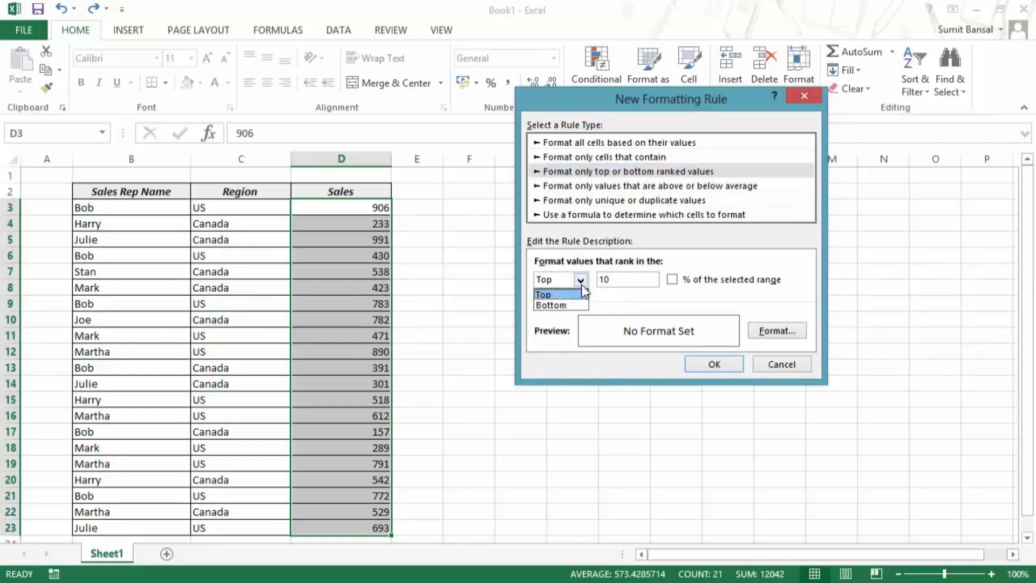
pyautogui.click(607, 101)
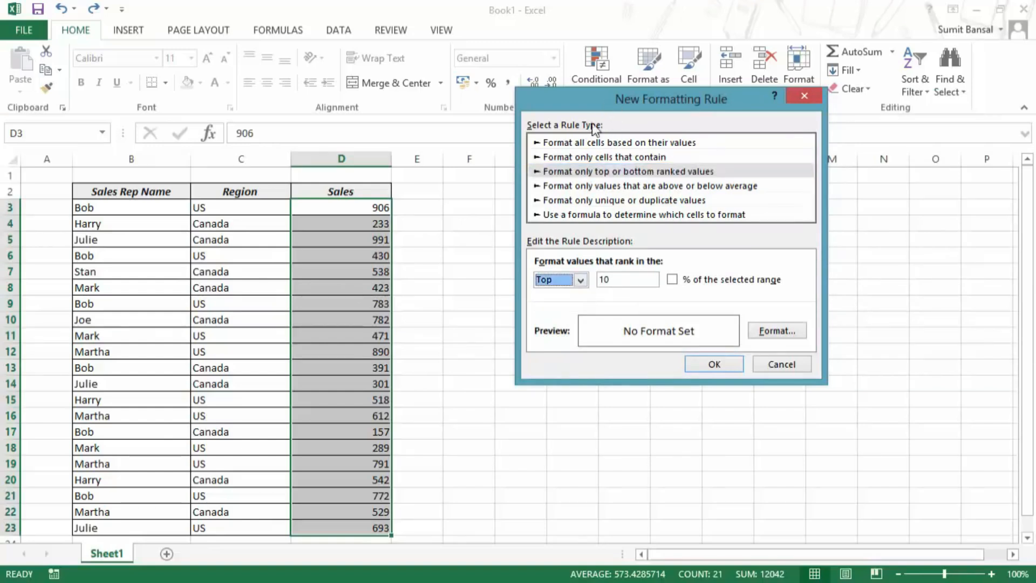
pyautogui.click(581, 282)
pyautogui.click(580, 285)
pyautogui.click(639, 187)
pyautogui.click(615, 280)
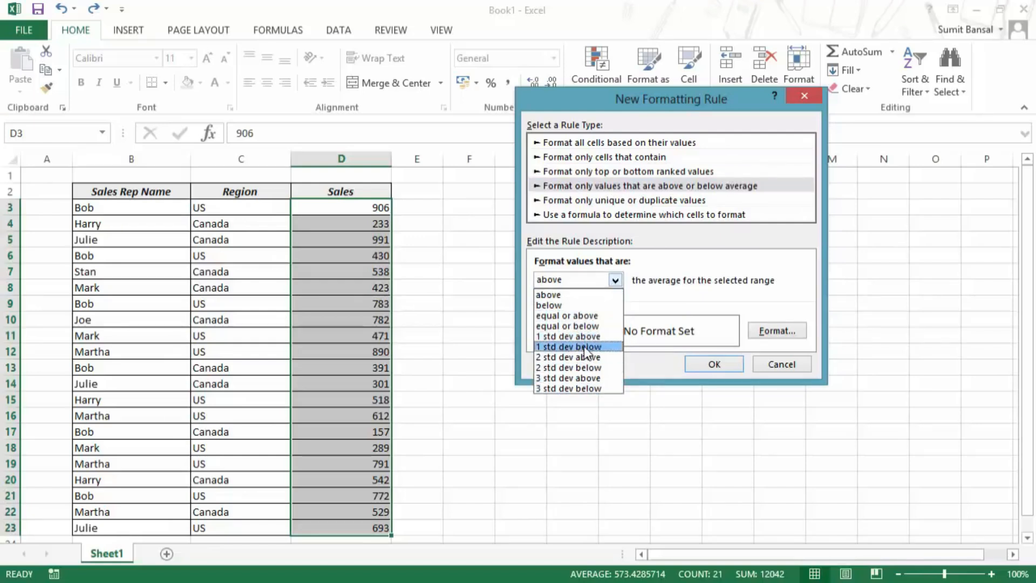
pyautogui.click(615, 281)
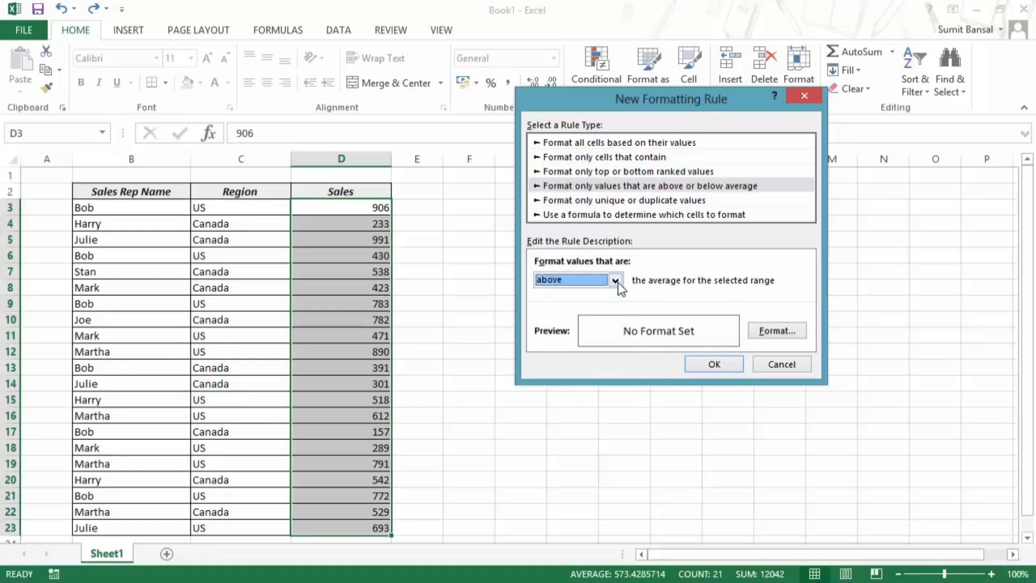
# - Examine the rule types for unique or duplicate values and for using a formula to determine which cells to format
pyautogui.click(612, 203)
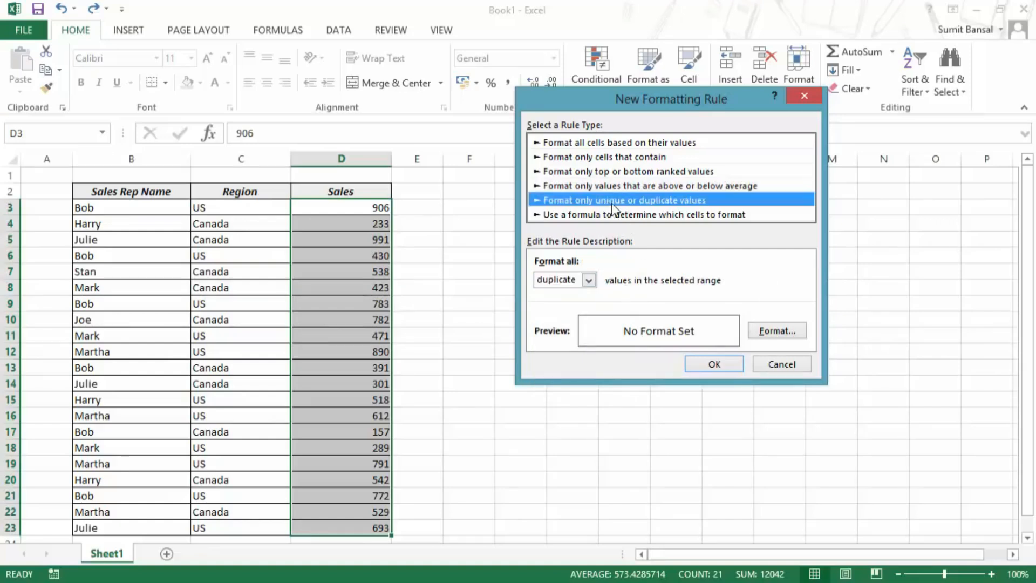
pyautogui.click(591, 280)
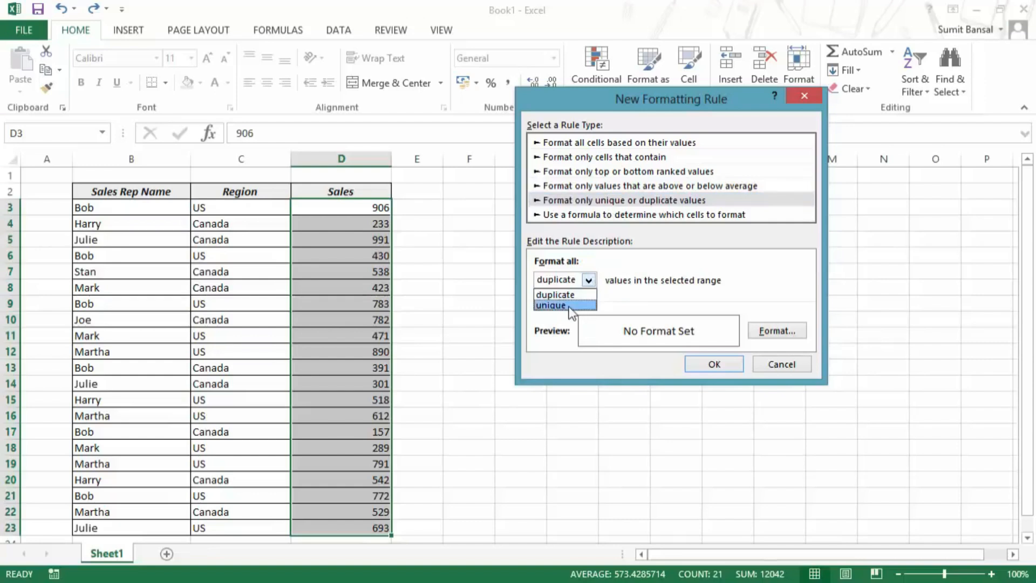
pyautogui.click(572, 295)
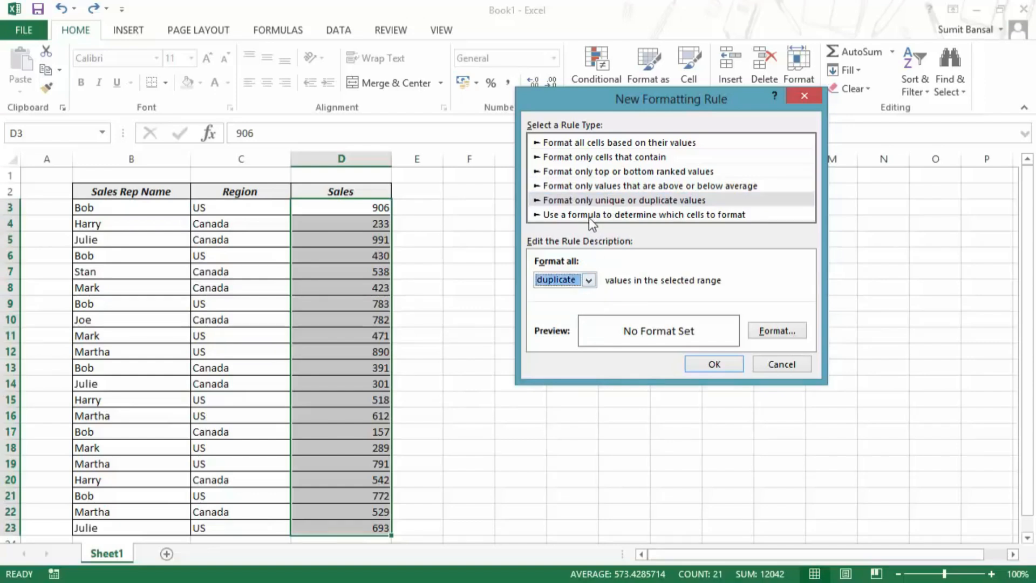
pyautogui.click(585, 216)
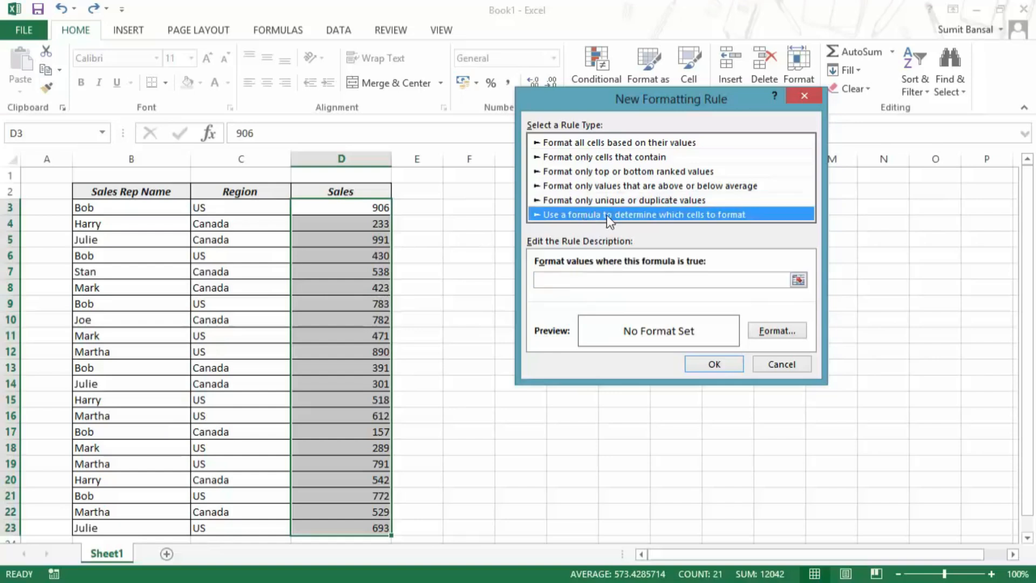
pyautogui.moveTo(649, 97); pyautogui.dragTo(570, 175)
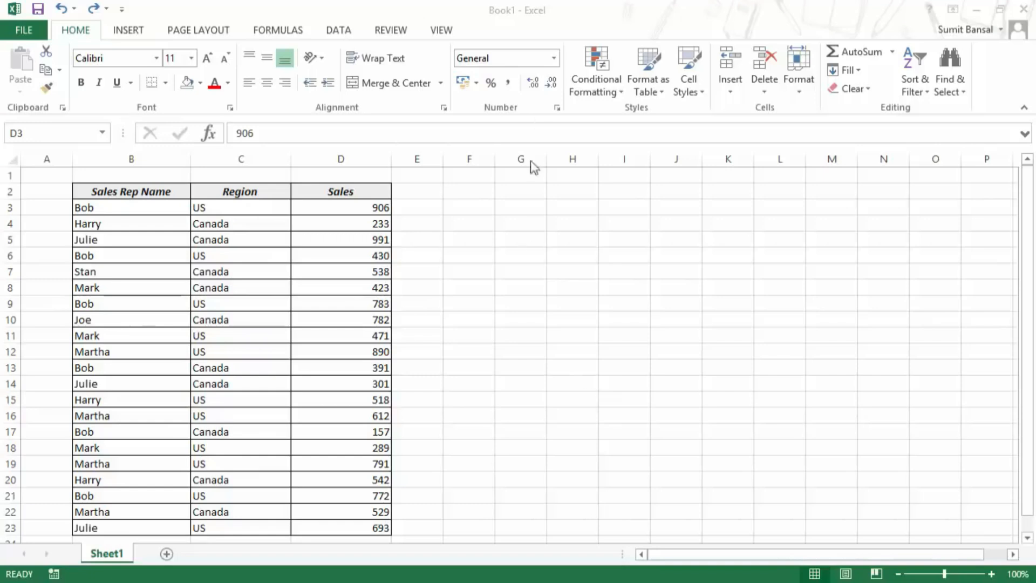
# - Start another new rule that uses a formula to determine which cells to format, view its formula field, and close it
pyautogui.click(594, 96)
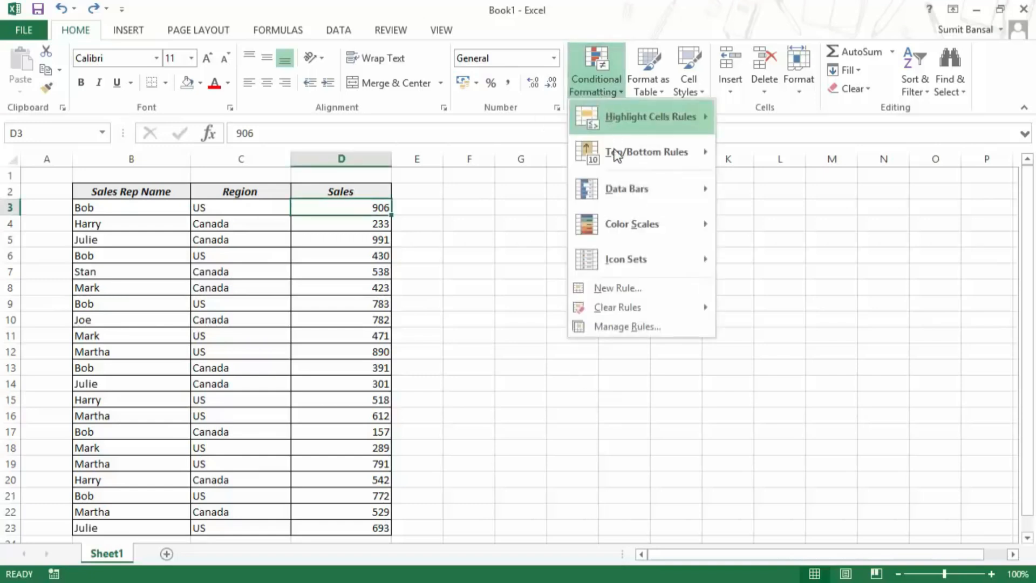
pyautogui.click(631, 284)
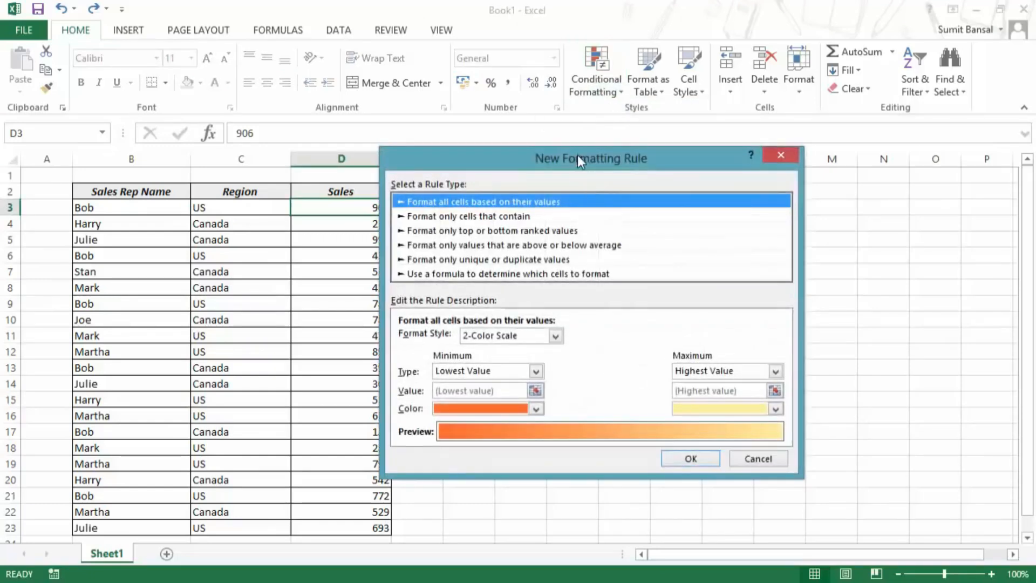
pyautogui.moveTo(577, 154); pyautogui.dragTo(650, 144)
pyautogui.click(514, 265)
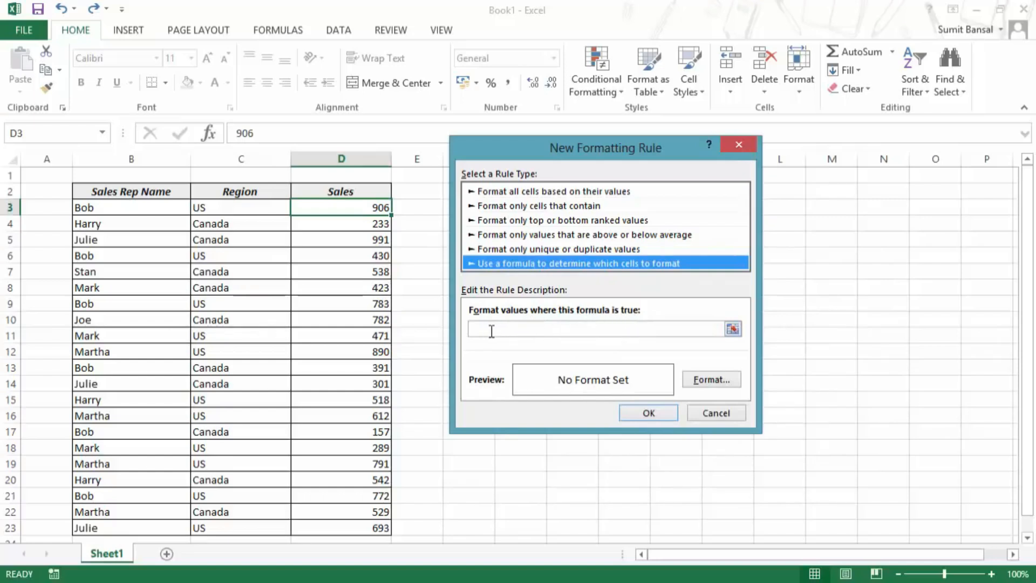
pyautogui.click(567, 327)
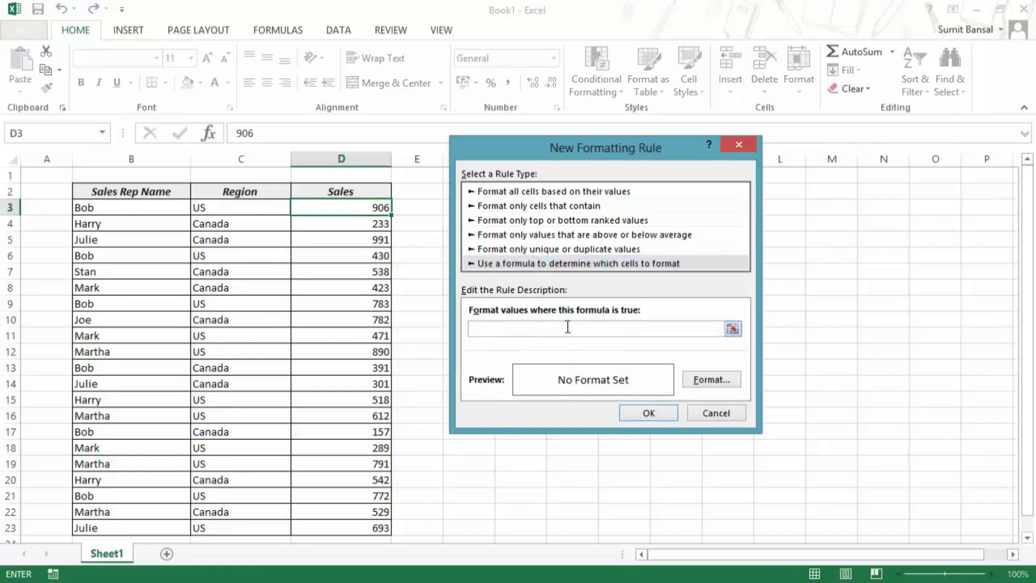
pyautogui.click(733, 150)
# - Enter the test formula =D3>900 in cell F3 and fill it down to F23
pyautogui.click(486, 204)
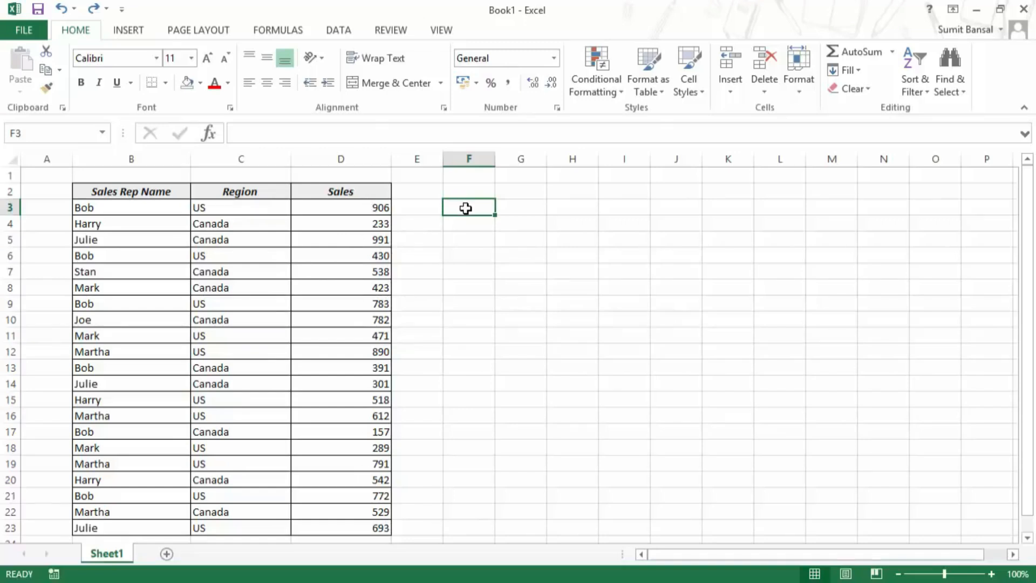
pyautogui.write('=')
pyautogui.click(380, 208)
pyautogui.write('>')
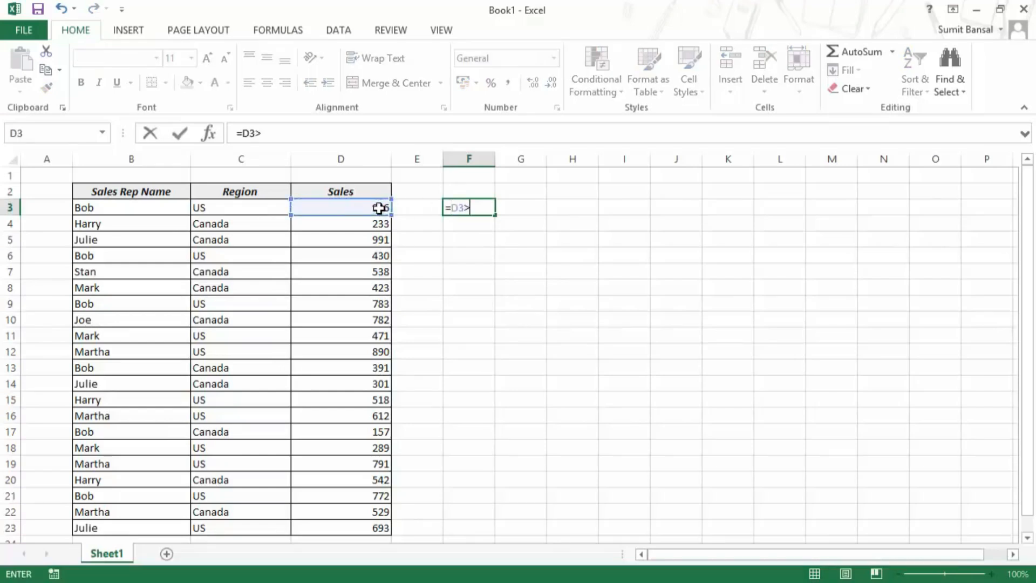
pyautogui.write('900')
pyautogui.hotkey('ctrl', 'Return')
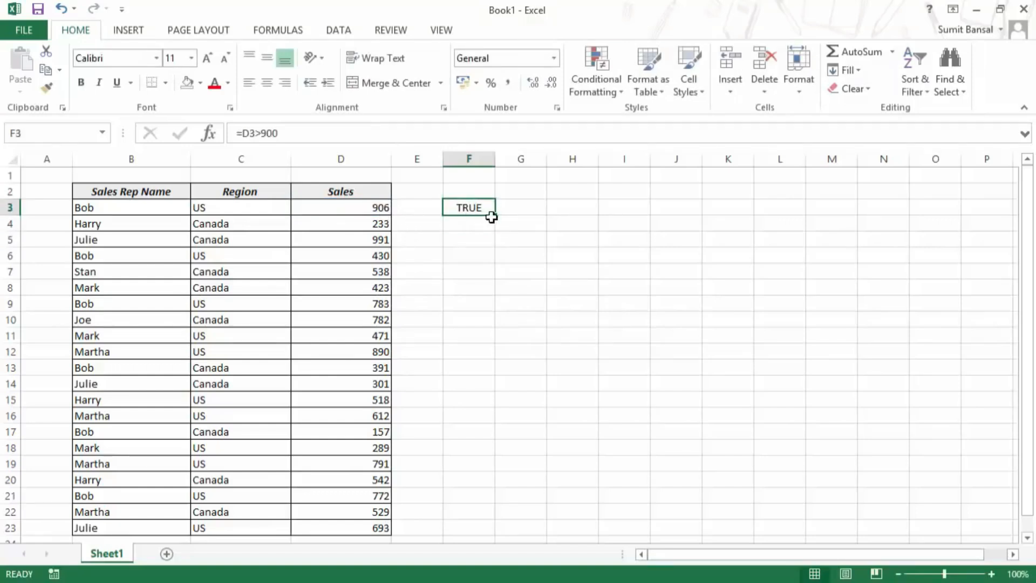
pyautogui.moveTo(495, 218); pyautogui.dragTo(489, 532)
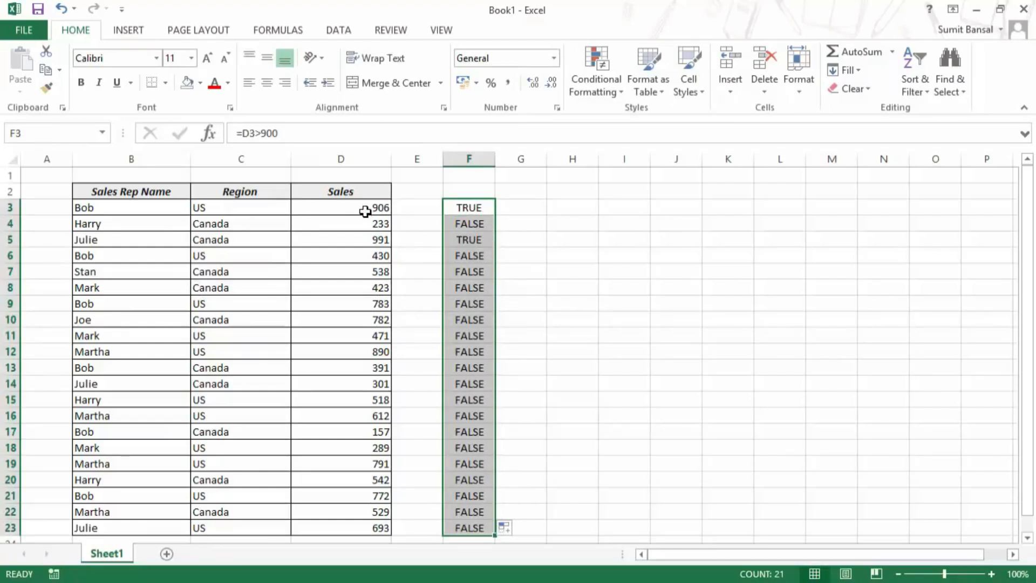
# - Check the sales values in D3 and D5 against the test results and copy the formula text from F3
pyautogui.click(366, 211)
pyautogui.click(378, 237)
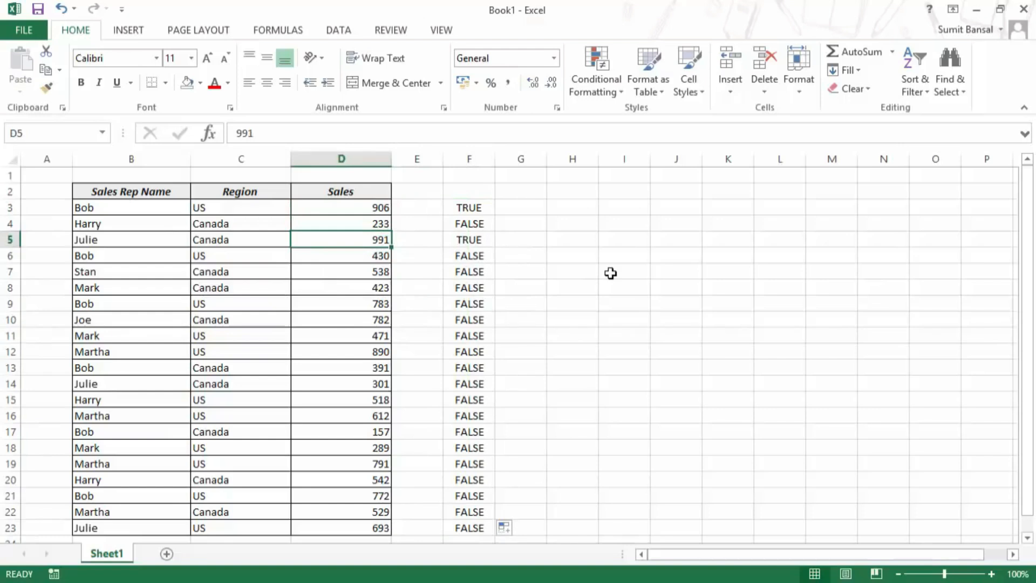
pyautogui.click(484, 209)
pyautogui.doubleClick(490, 209)
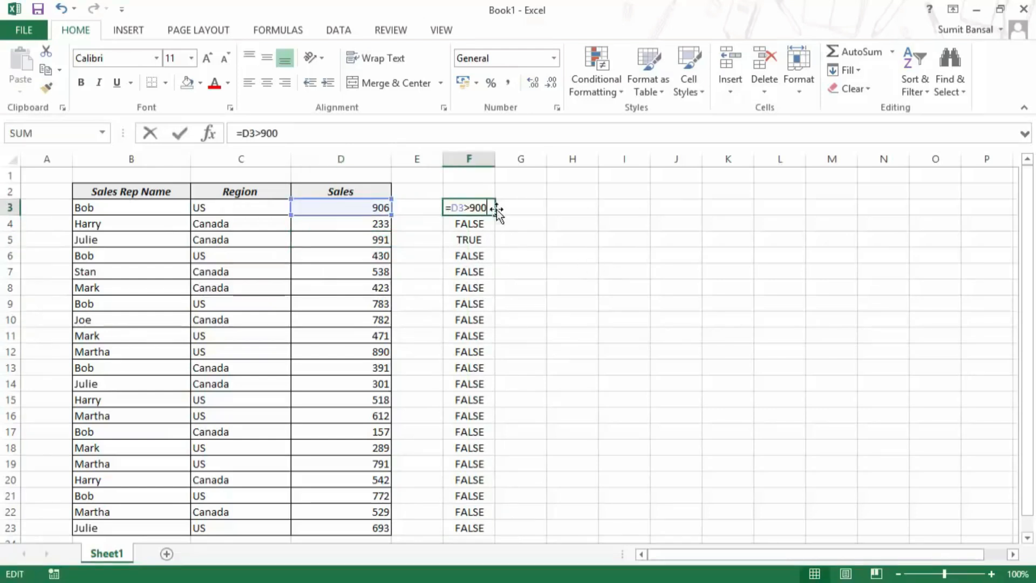
pyautogui.moveTo(491, 208); pyautogui.dragTo(444, 208)
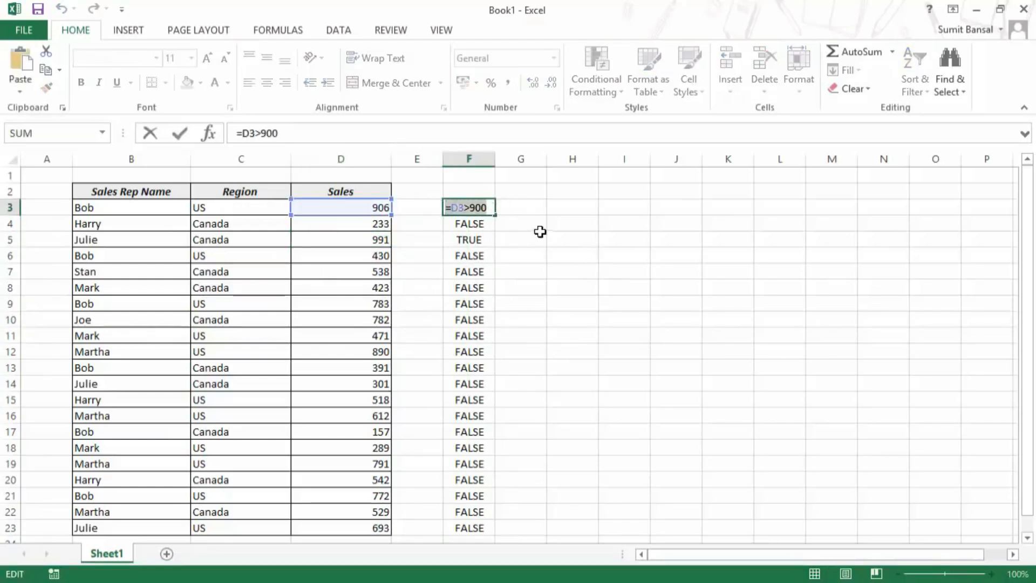
pyautogui.press('Escape')
# - Start a new formula-based conditional formatting rule for D3:D23 with the formula =D3>900
pyautogui.moveTo(376, 208); pyautogui.dragTo(381, 528)
pyautogui.click(599, 86)
pyautogui.click(618, 288)
pyautogui.click(519, 246)
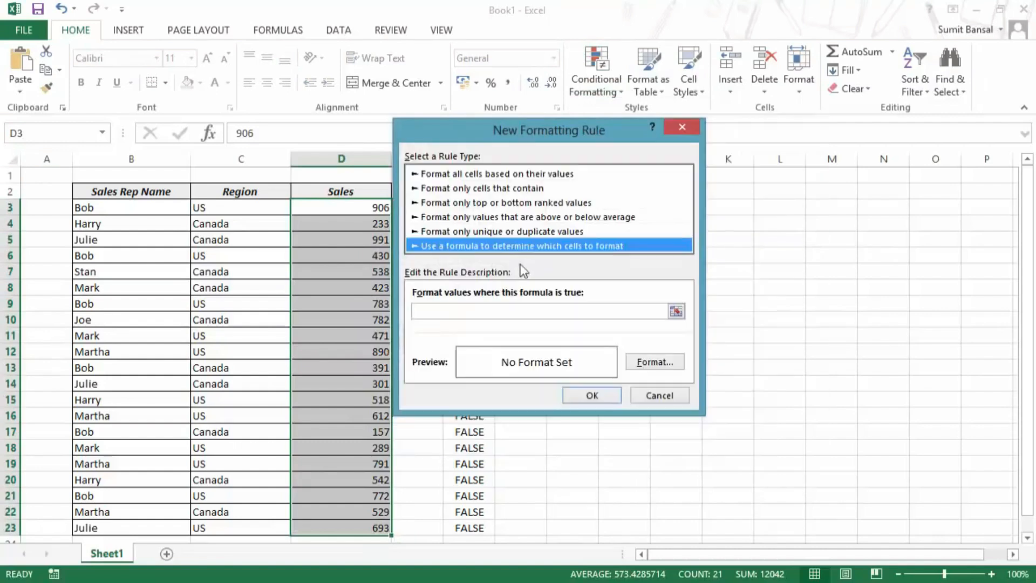
pyautogui.click(445, 312)
pyautogui.write('=D3>900')
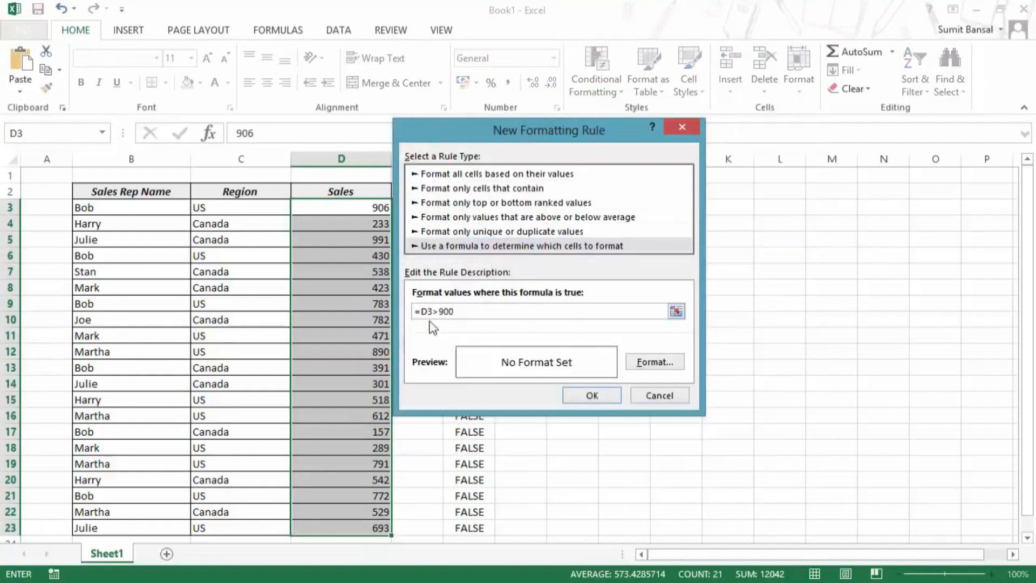
pyautogui.moveTo(462, 135); pyautogui.dragTo(555, 120)
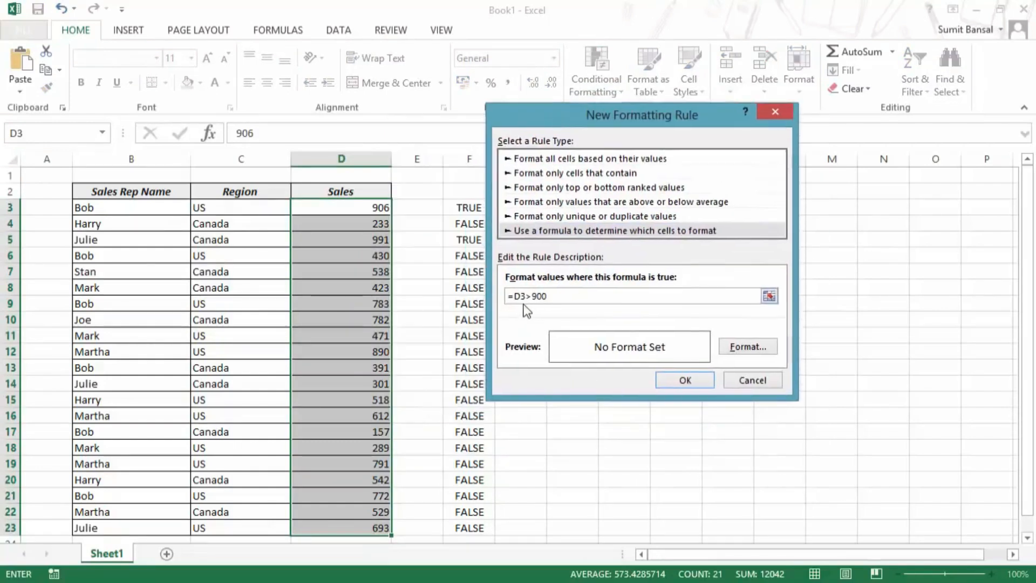
# - View the number, font and border format options, give the rule a light gold fill, and apply it to the sales values
pyautogui.click(745, 348)
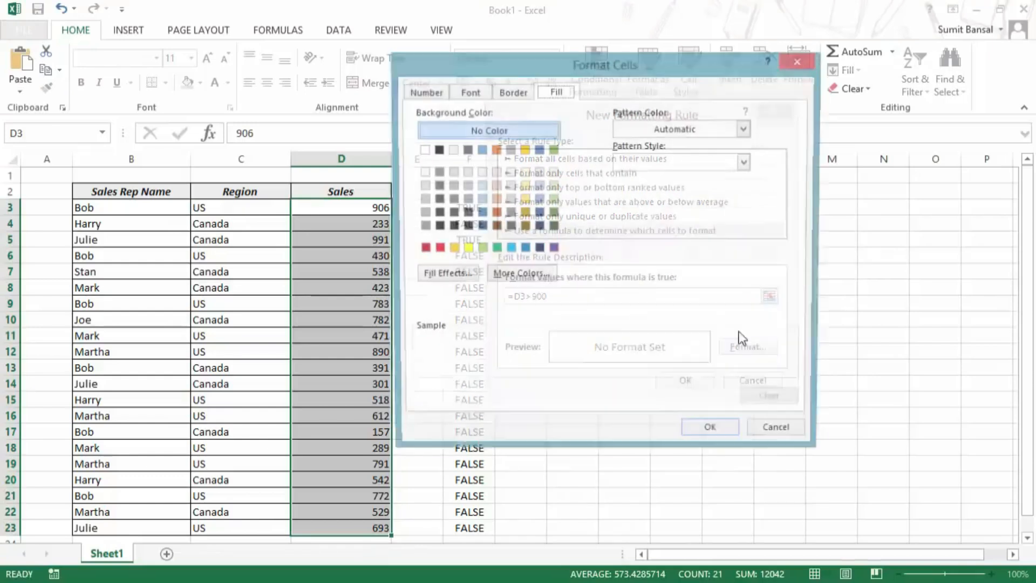
pyautogui.moveTo(530, 63); pyautogui.dragTo(676, 62)
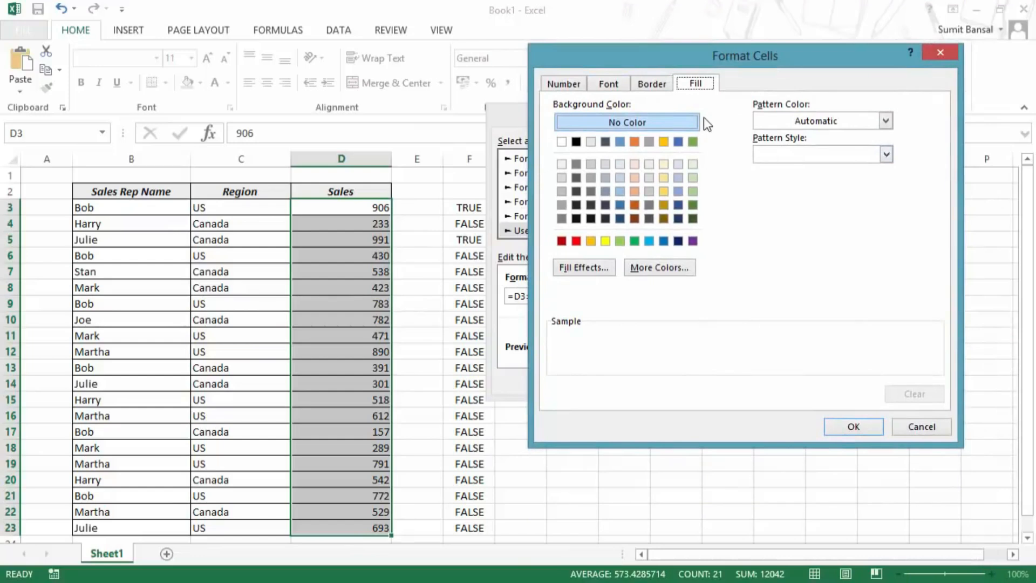
pyautogui.click(573, 85)
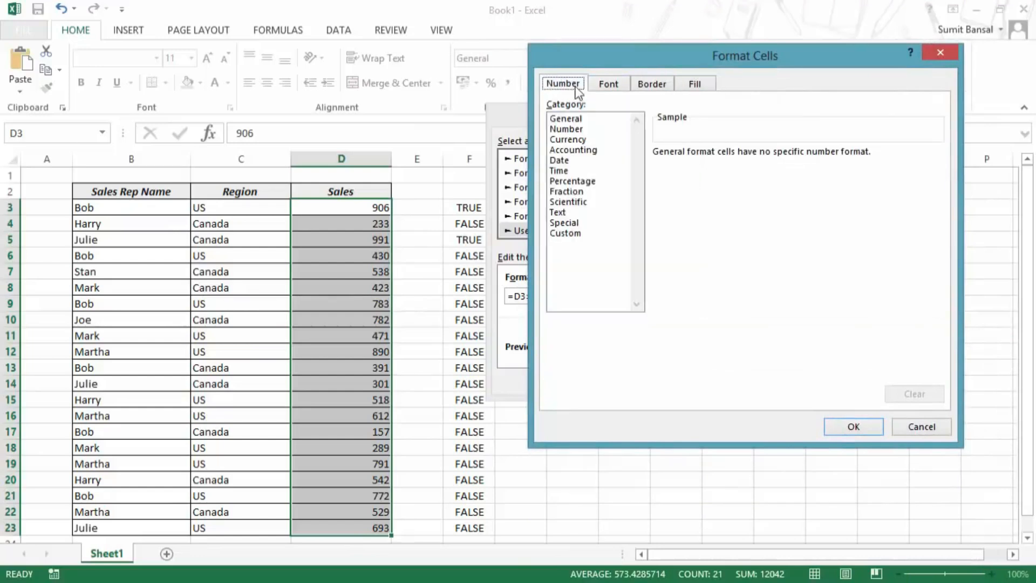
pyautogui.click(604, 86)
pyautogui.click(639, 85)
pyautogui.click(695, 84)
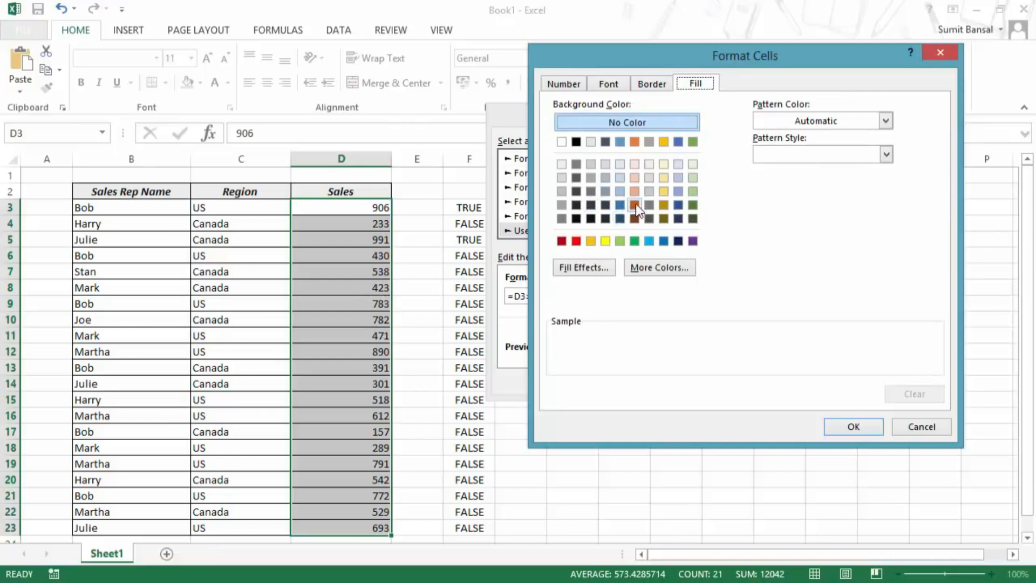
pyautogui.click(663, 192)
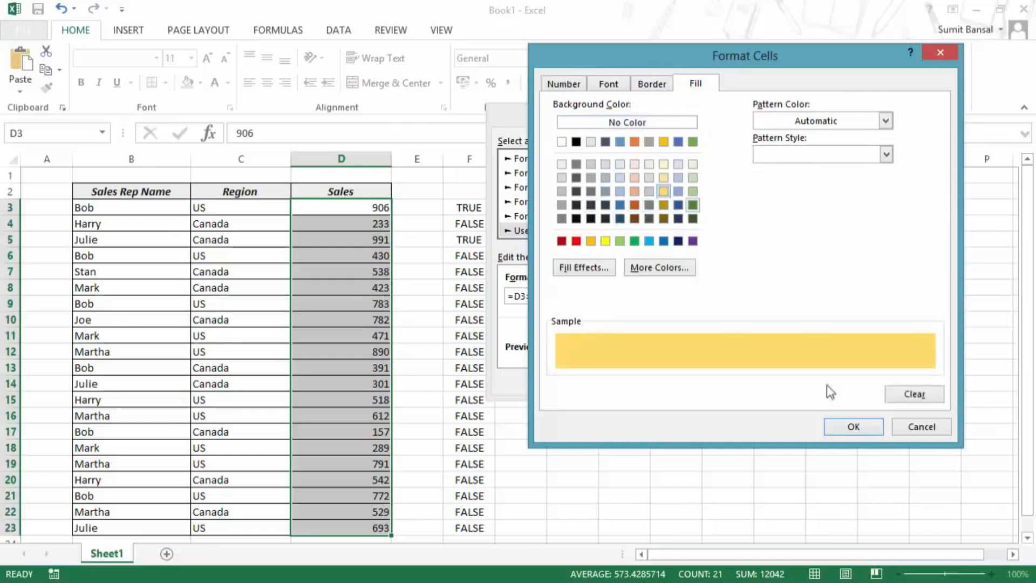
pyautogui.click(839, 429)
pyautogui.click(704, 380)
pyautogui.click(641, 259)
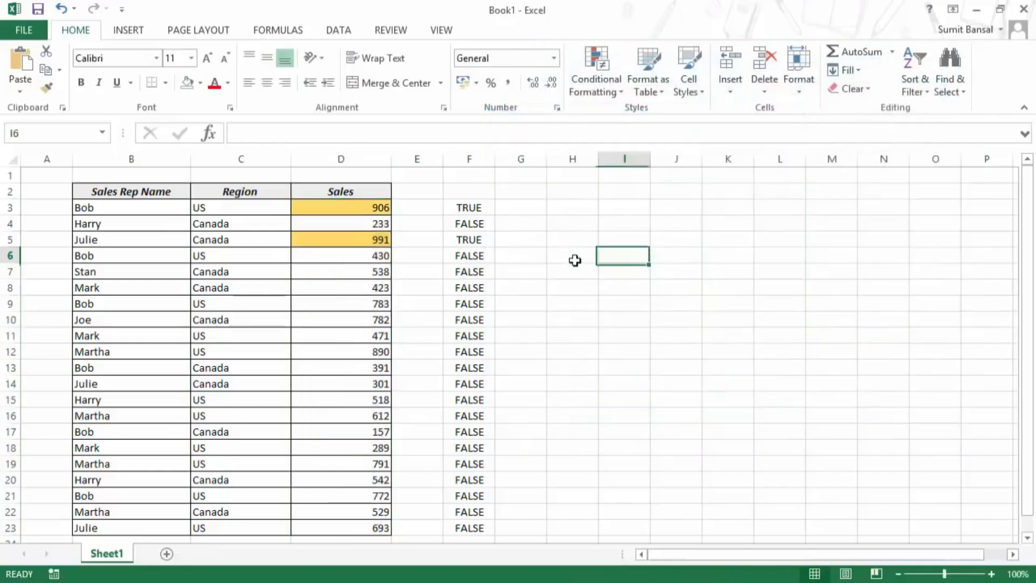
# - Examine the highlighted sales cells and review the rule for D3:D23 in the Conditional Formatting Rules Manager
pyautogui.click(371, 209)
pyautogui.click(375, 238)
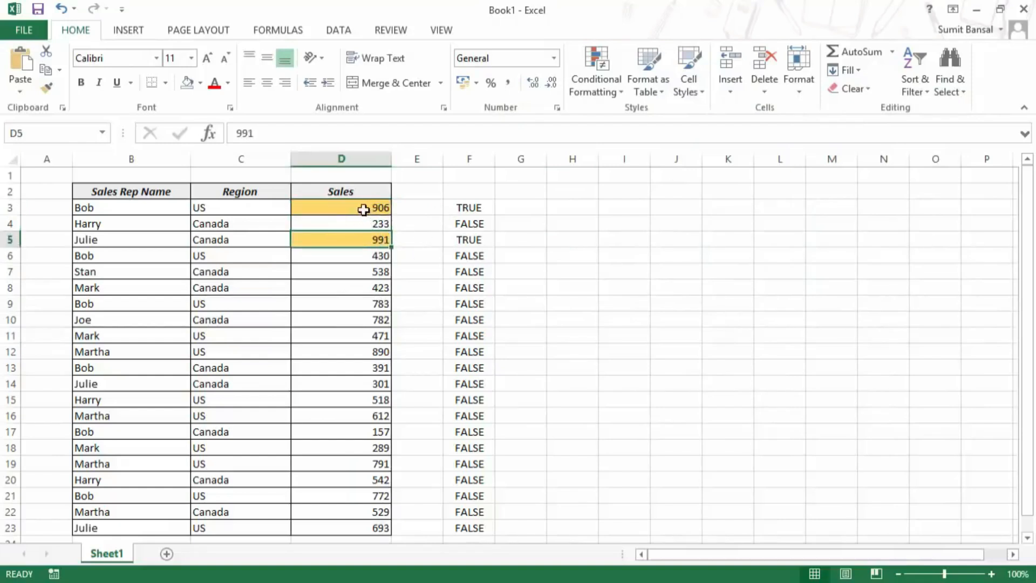
pyautogui.moveTo(362, 204); pyautogui.dragTo(364, 526)
pyautogui.click(610, 97)
pyautogui.moveTo(671, 274)
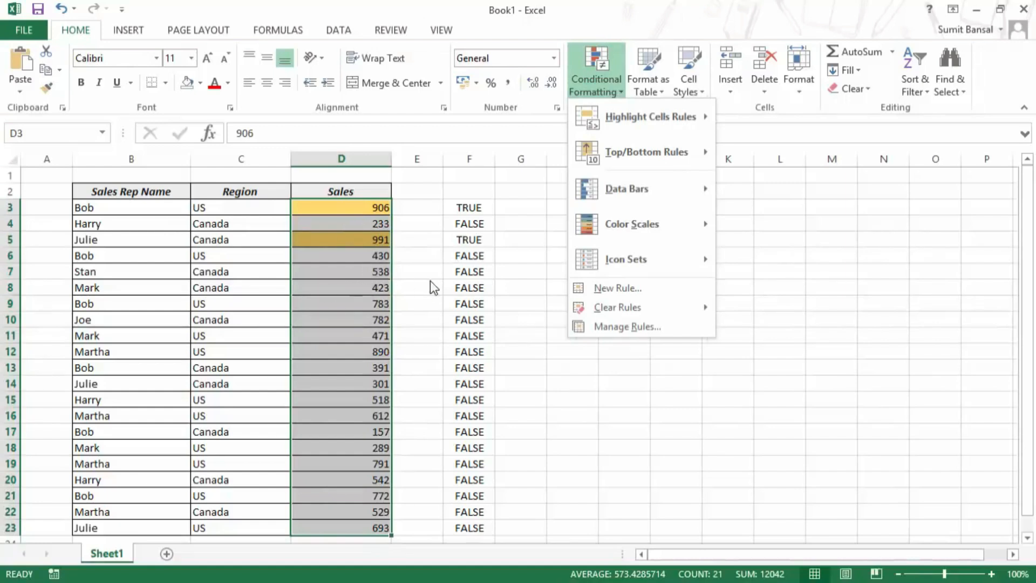
pyautogui.click(623, 332)
pyautogui.moveTo(606, 137); pyautogui.dragTo(631, 124)
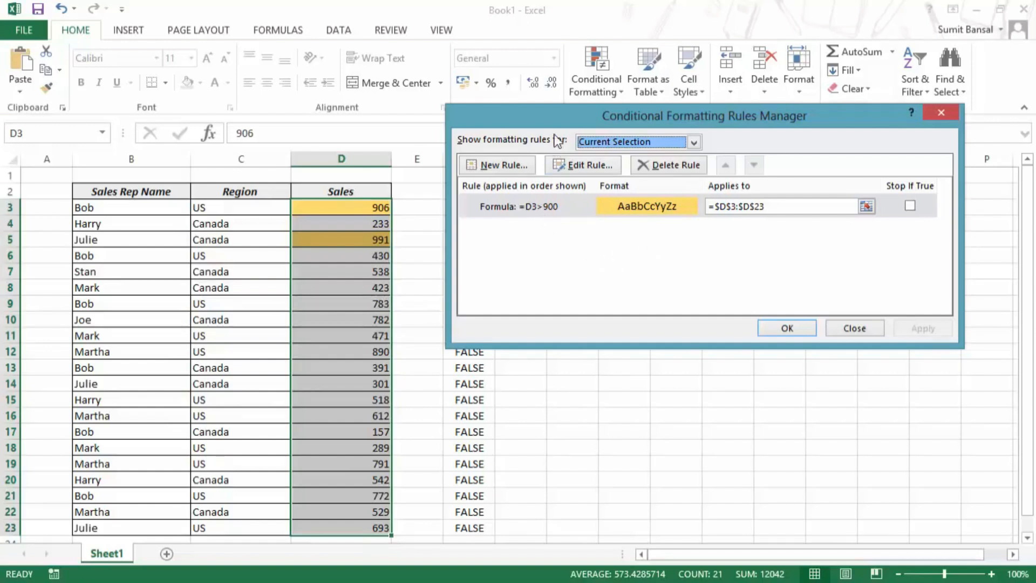
pyautogui.moveTo(557, 141); pyautogui.dragTo(596, 122)
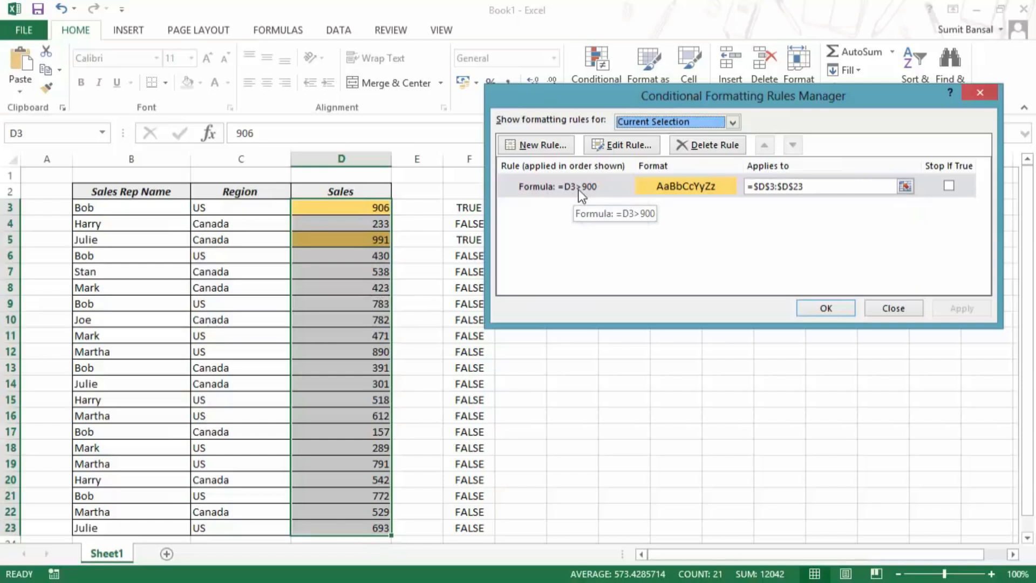
pyautogui.click(888, 308)
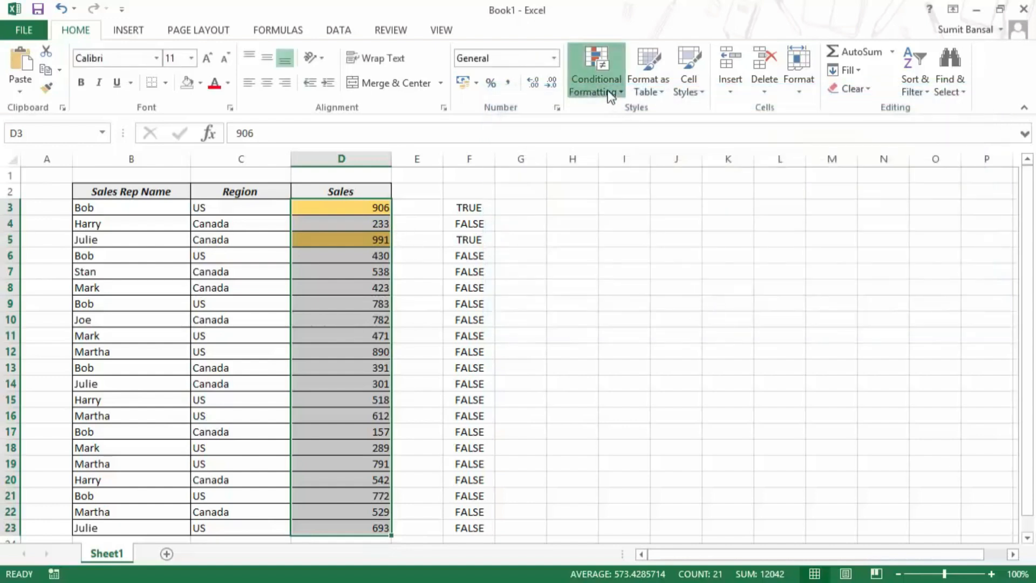
# - Clear the conditional formatting rules from the selected sales cells D3:D23
pyautogui.click(610, 94)
pyautogui.moveTo(625, 307)
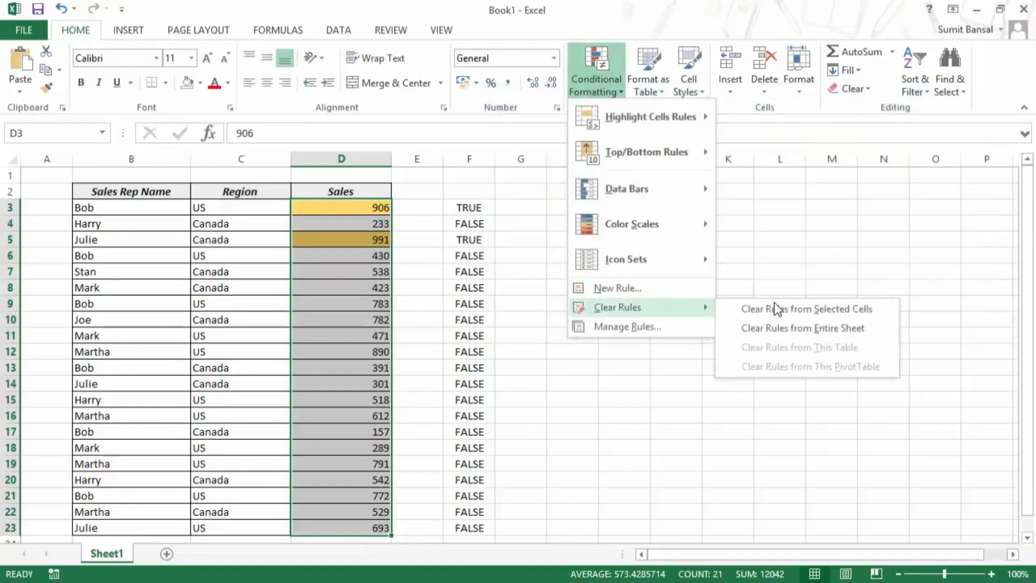
pyautogui.click(776, 309)
pyautogui.click(626, 287)
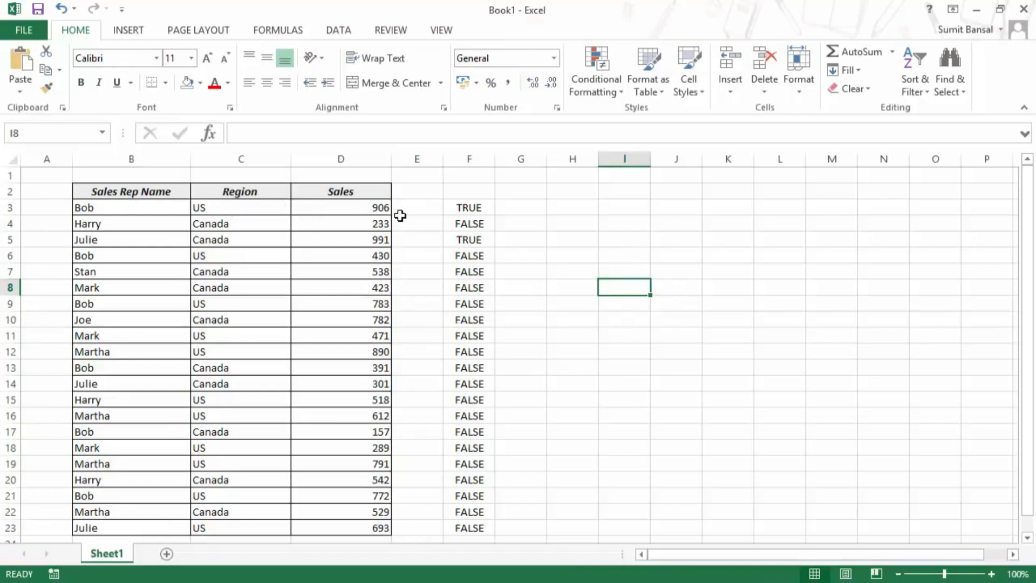
pyautogui.click(451, 208)
pyautogui.press('F2')
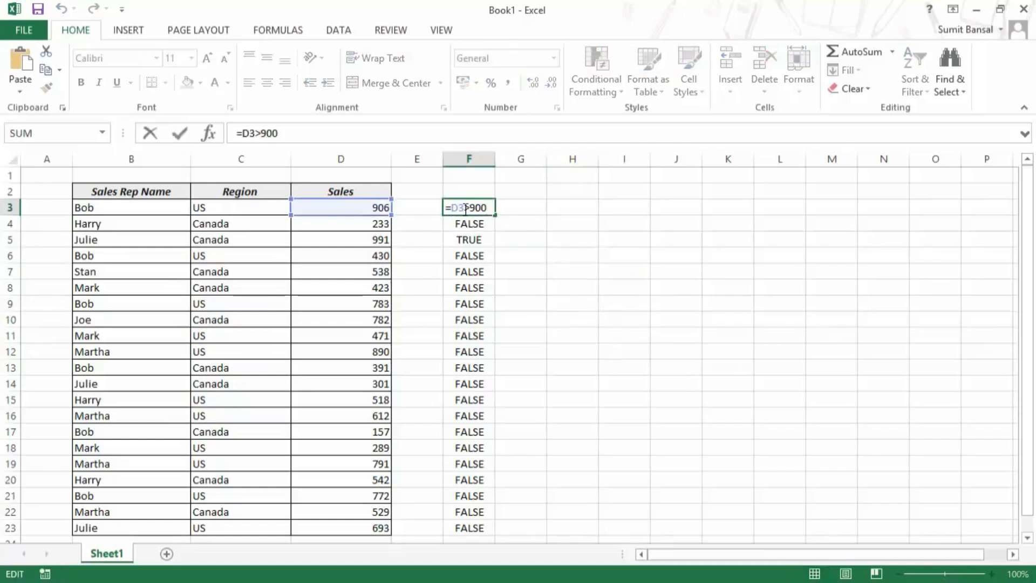
pyautogui.moveTo(485, 207); pyautogui.dragTo(414, 210)
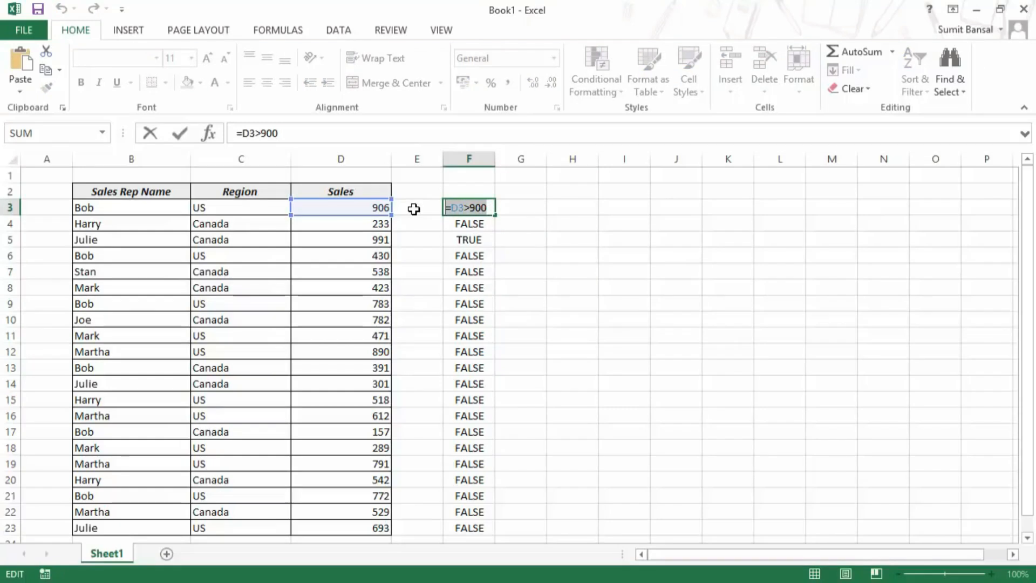
pyautogui.write('=')
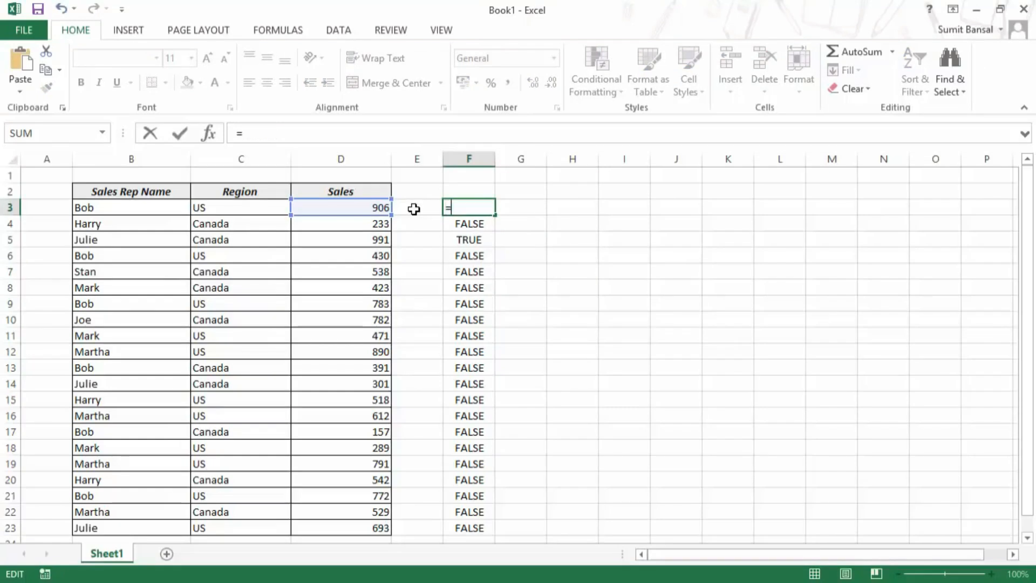
pyautogui.click(161, 210)
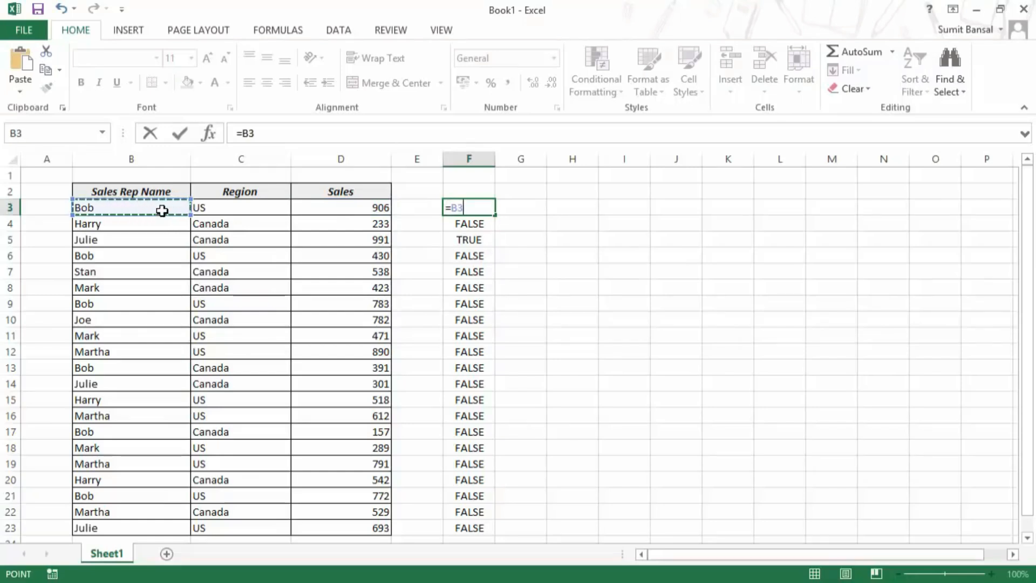
pyautogui.write('=')
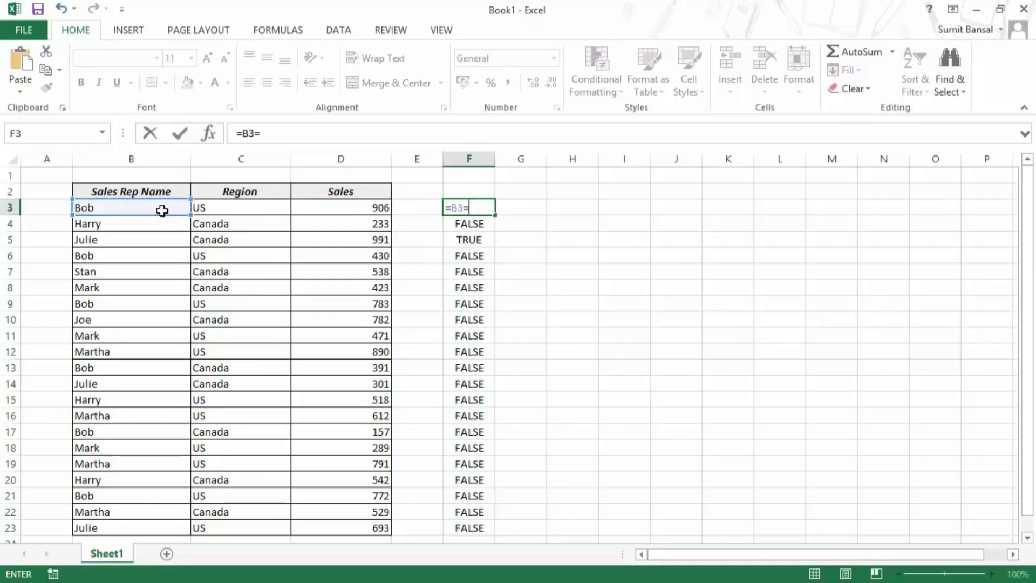
pyautogui.press('Escape')
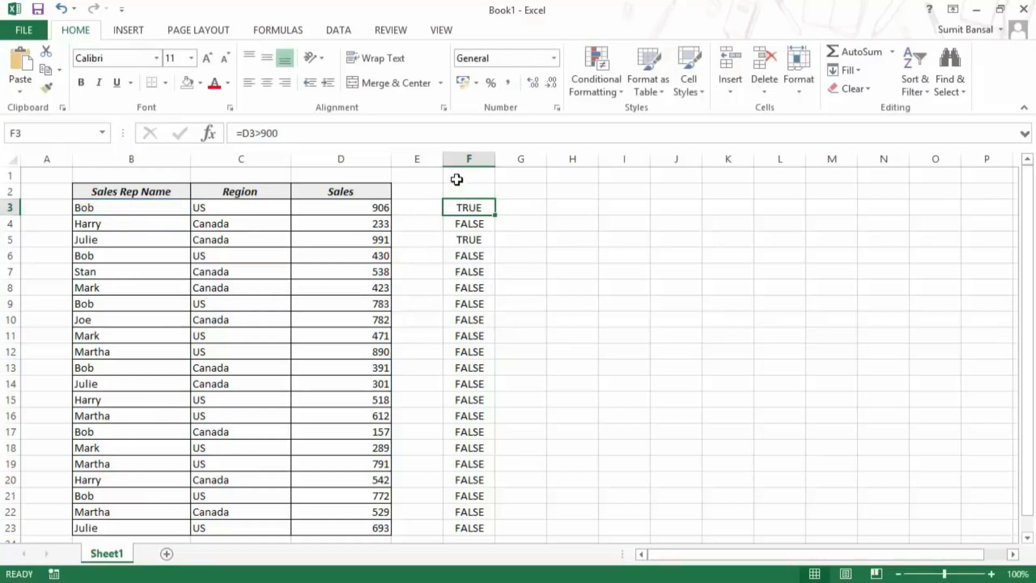
# - Enter US in cell E1 as the region to compare against
pyautogui.click(442, 178)
pyautogui.write('US')
pyautogui.press('Return')
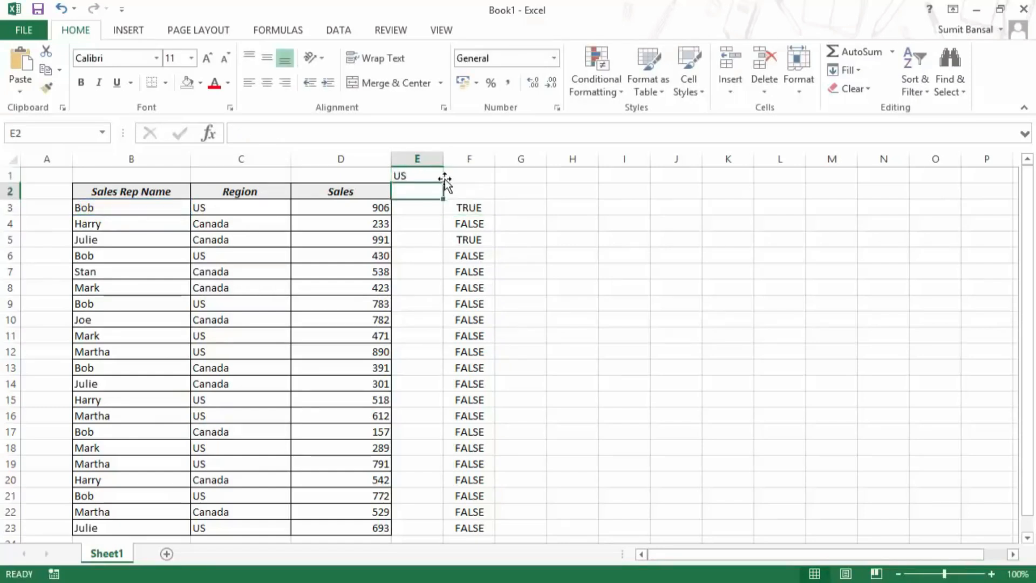
# - Replace the test formula in F3 with =$C3=E1, locking only the column of the region reference
pyautogui.press('Down')
pyautogui.press('Right')
pyautogui.write('=')
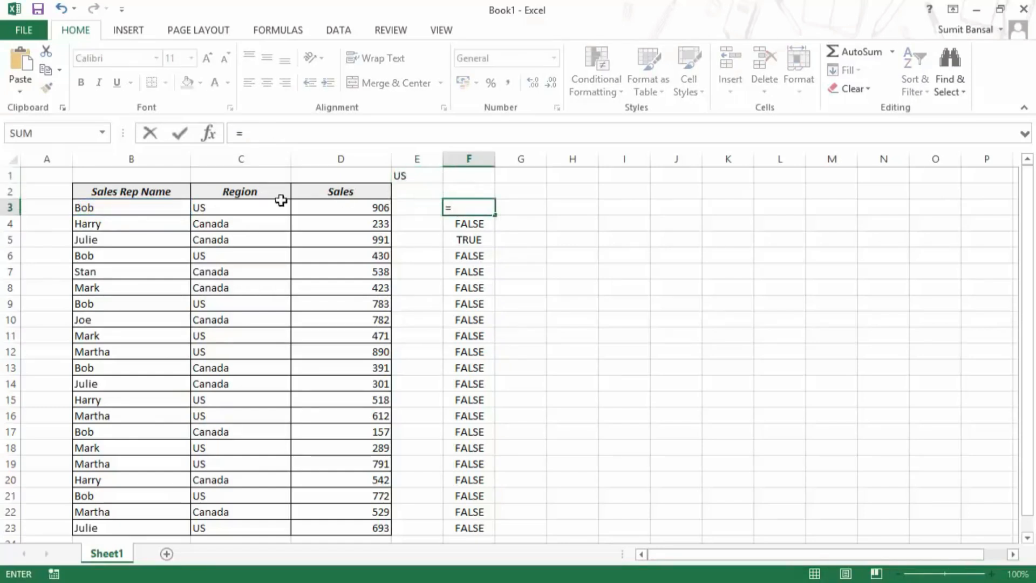
pyautogui.click(158, 207)
pyautogui.click(234, 211)
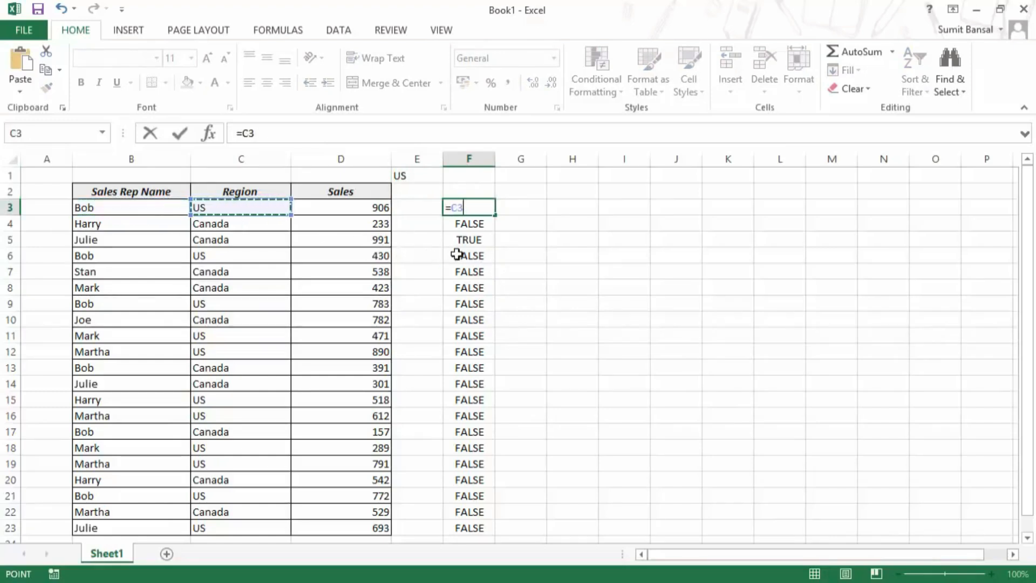
pyautogui.press('F4')
pyautogui.press('F4')
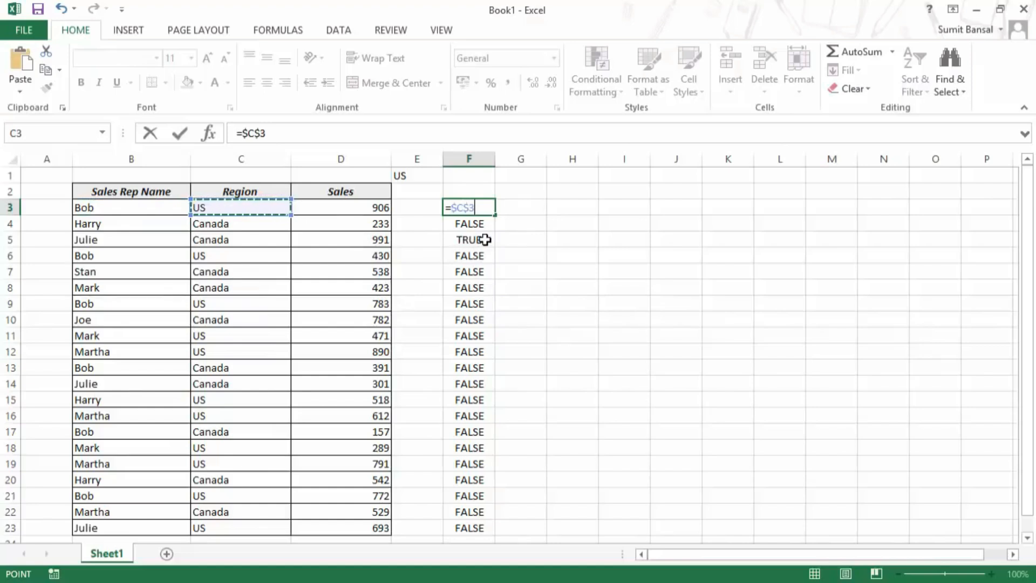
pyautogui.press('F4')
pyautogui.write('=')
pyautogui.click(406, 180)
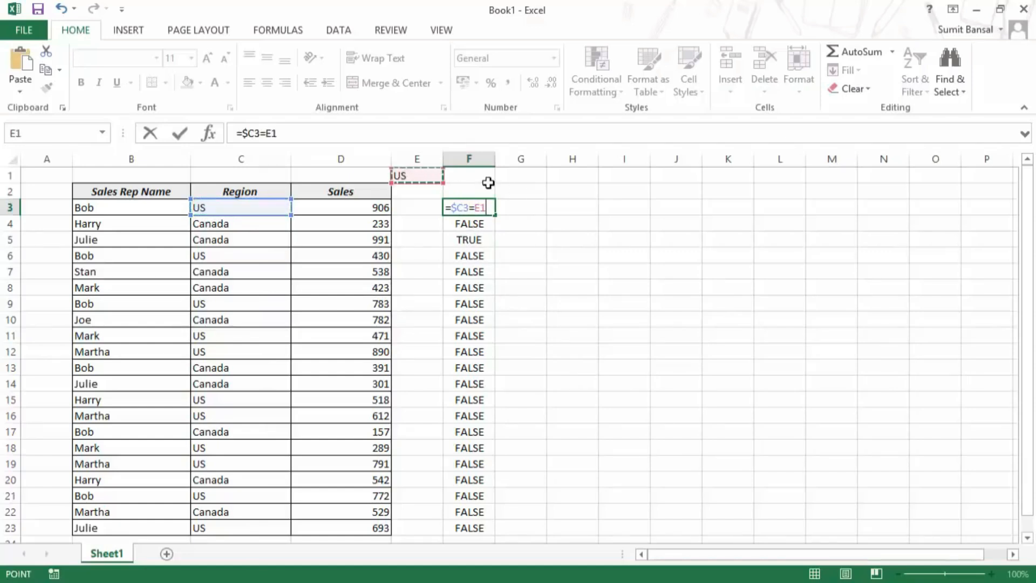
pyautogui.press('Return')
pyautogui.press('Up')
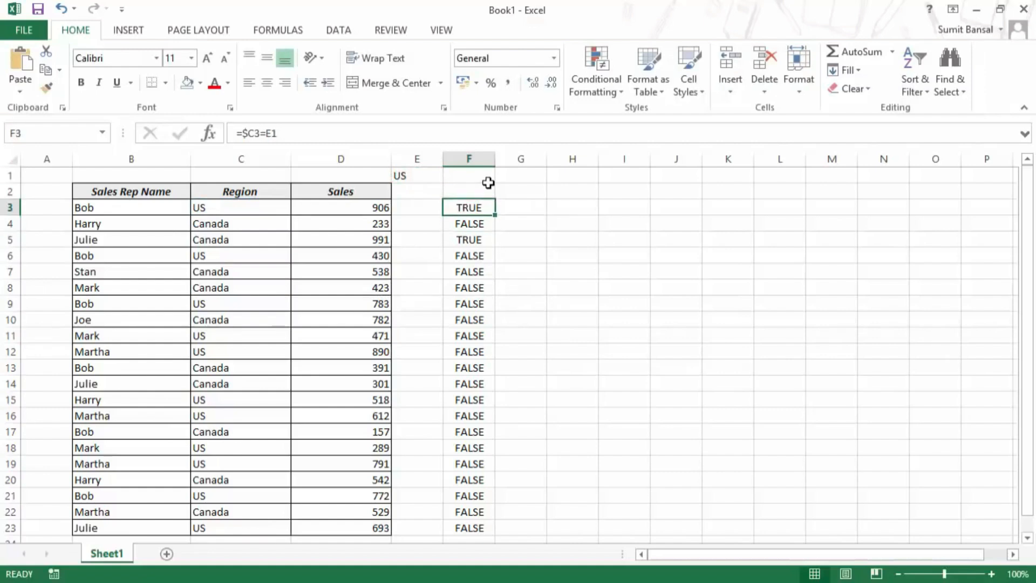
# - Fill the F3 formula across to H3 and inspect the cell references in F3 and G3
pyautogui.moveTo(495, 217); pyautogui.dragTo(595, 213)
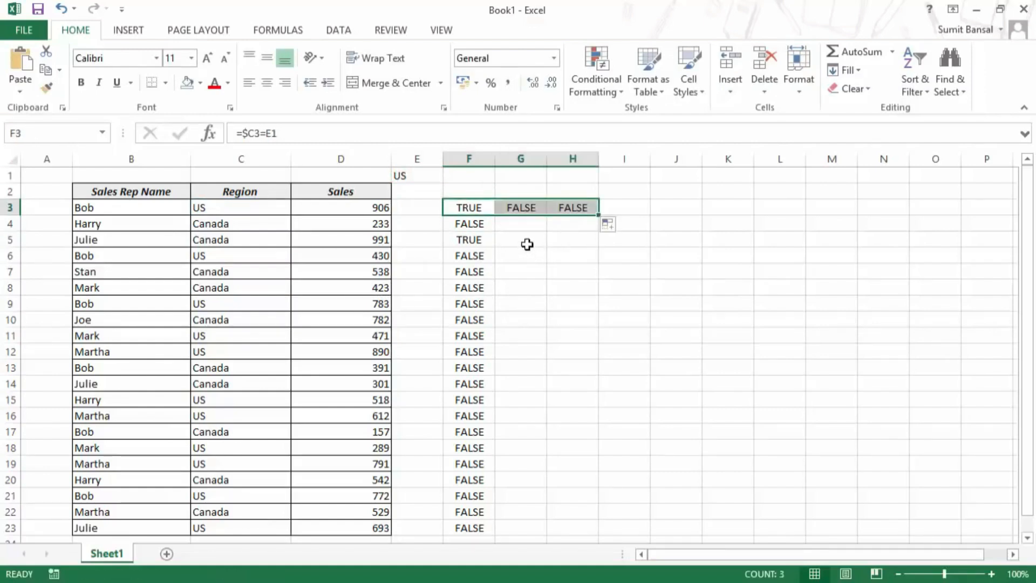
pyautogui.click(516, 211)
pyautogui.doubleClick(514, 207)
pyautogui.click(484, 208)
pyautogui.doubleClick(484, 208)
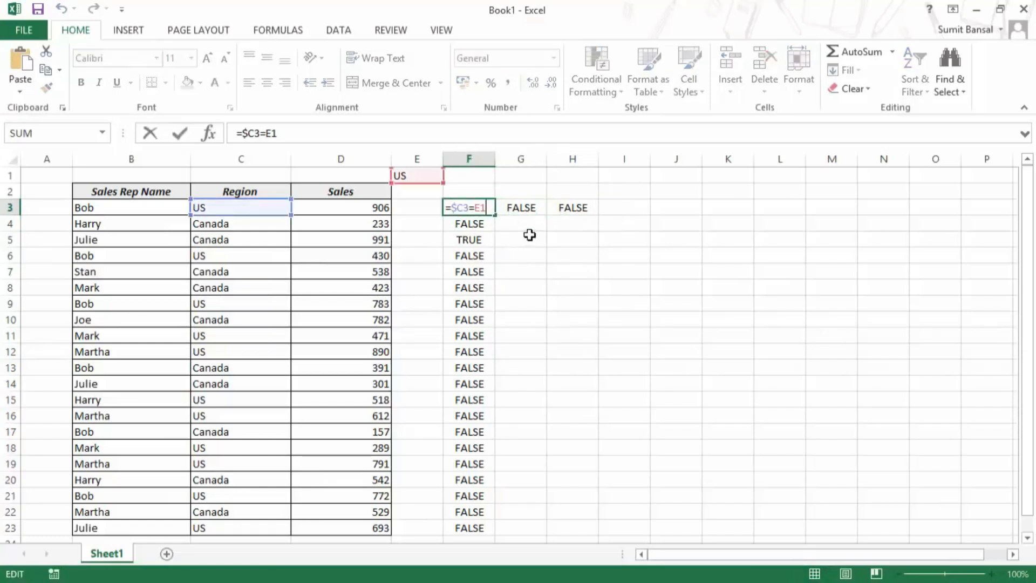
pyautogui.press('Escape')
pyautogui.click(522, 209)
# - Make the E1 reference in F3 absolute so that the formula reads =$C3=$E$1
pyautogui.doubleClick(476, 209)
pyautogui.press('F4')
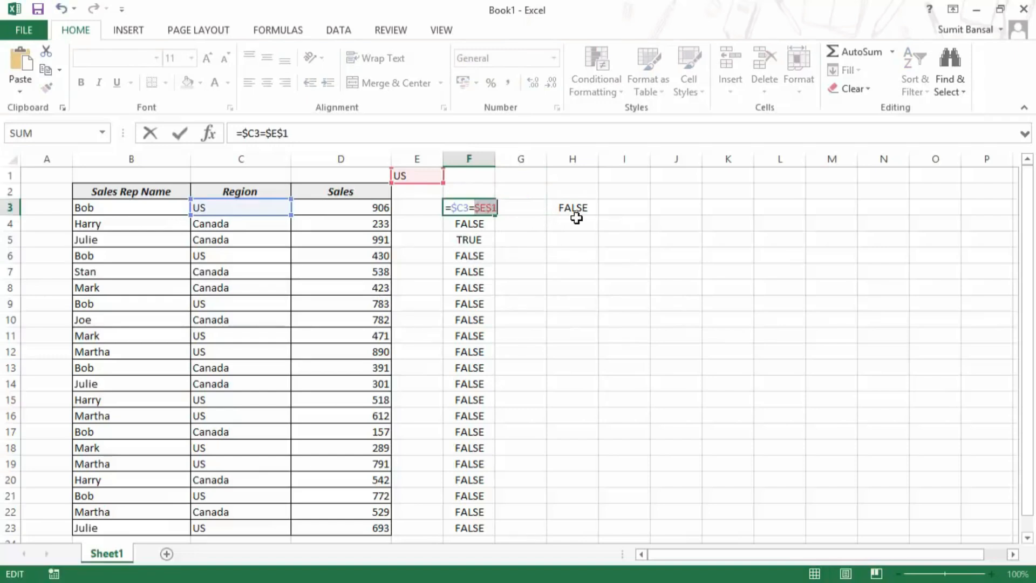
pyautogui.hotkey('ctrl', 'Return')
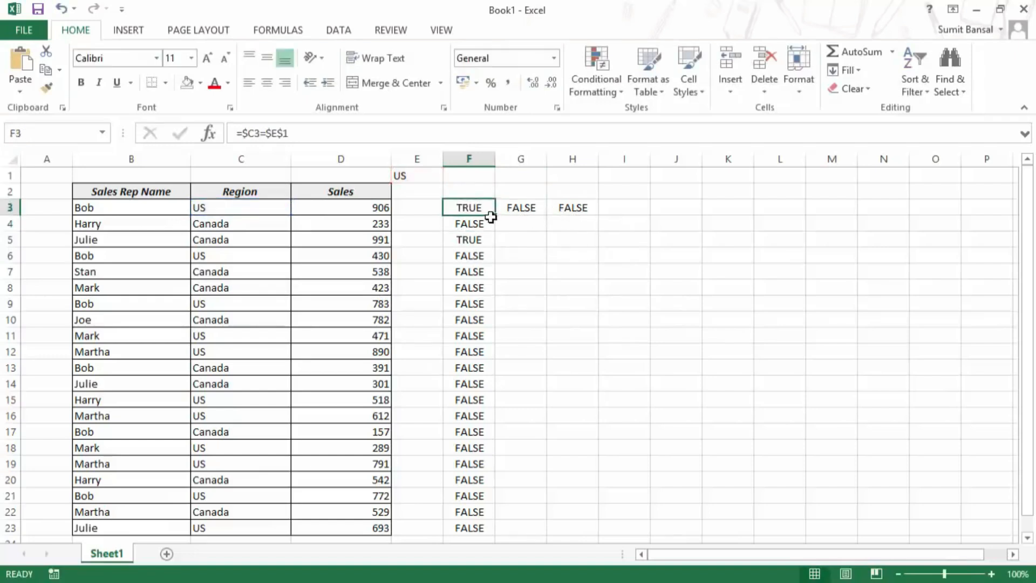
# - Fill the F3 test formula across to column H and down to row 23
pyautogui.moveTo(497, 216); pyautogui.dragTo(590, 209)
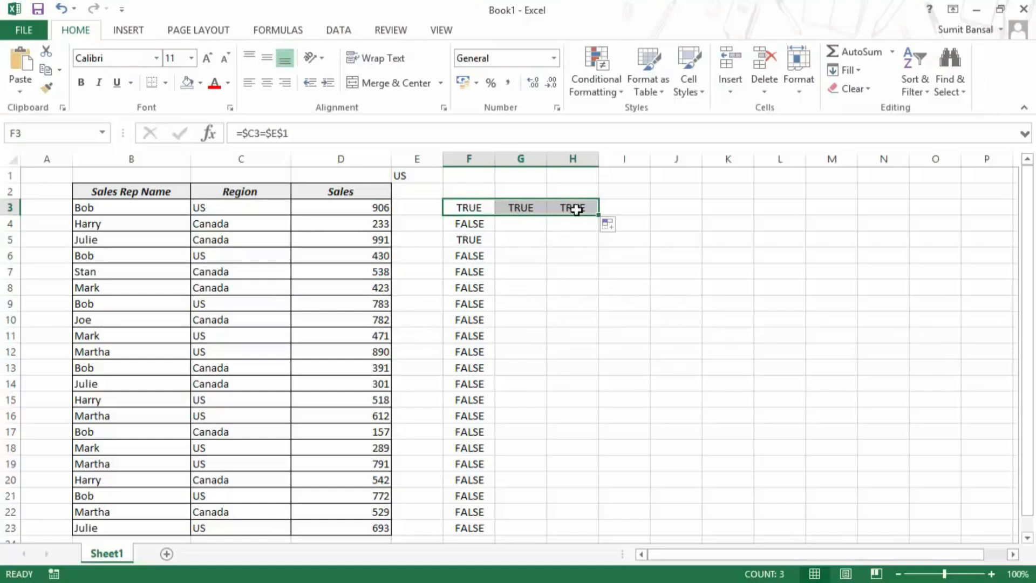
pyautogui.click(465, 208)
pyautogui.moveTo(496, 216); pyautogui.dragTo(602, 534)
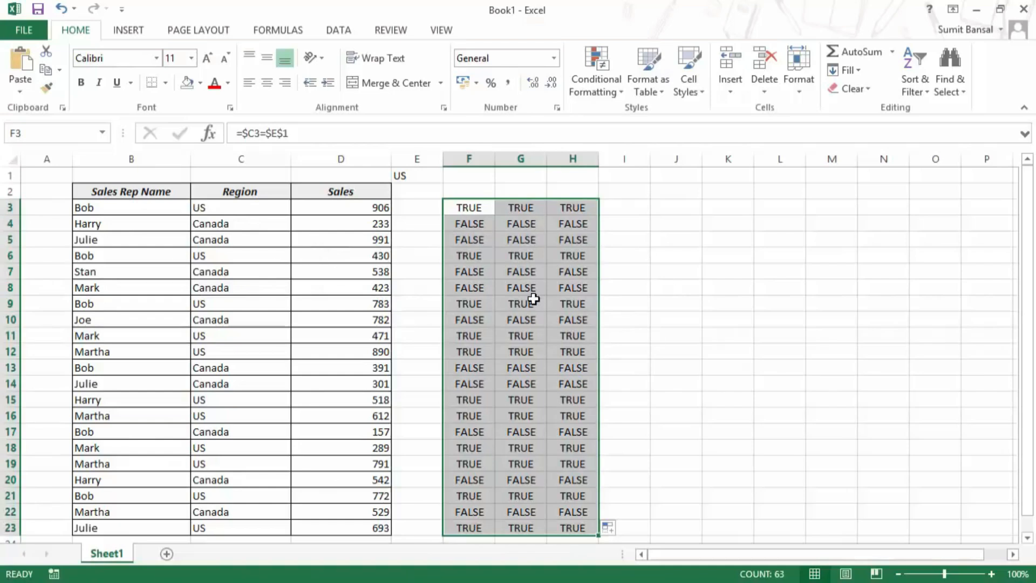
# - Examine the test results in rows 3, 4 and 6, and check the cell references of the formula in F6
pyautogui.moveTo(465, 207); pyautogui.dragTo(557, 212)
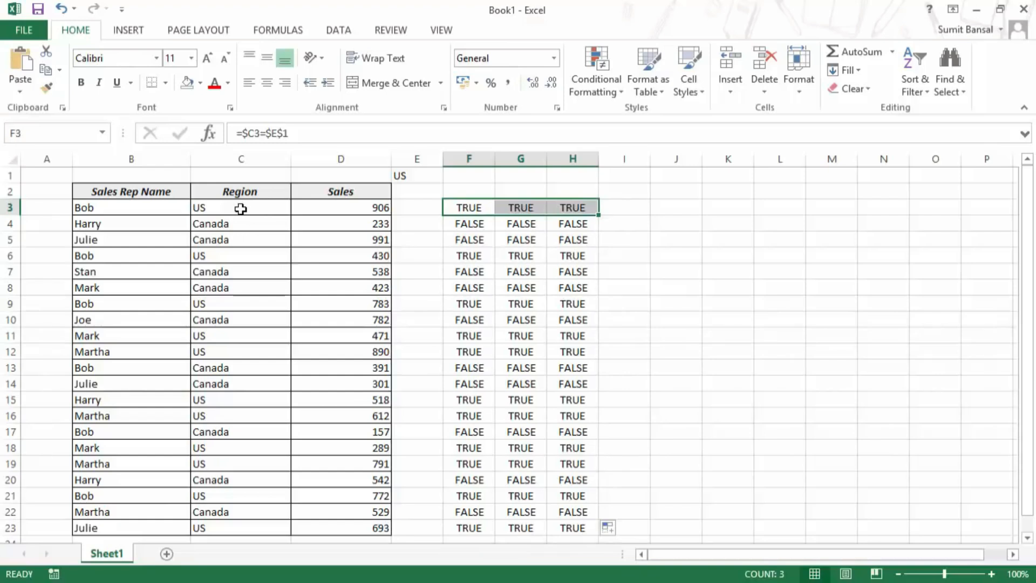
pyautogui.moveTo(469, 225); pyautogui.dragTo(553, 225)
pyautogui.moveTo(461, 255); pyautogui.dragTo(569, 259)
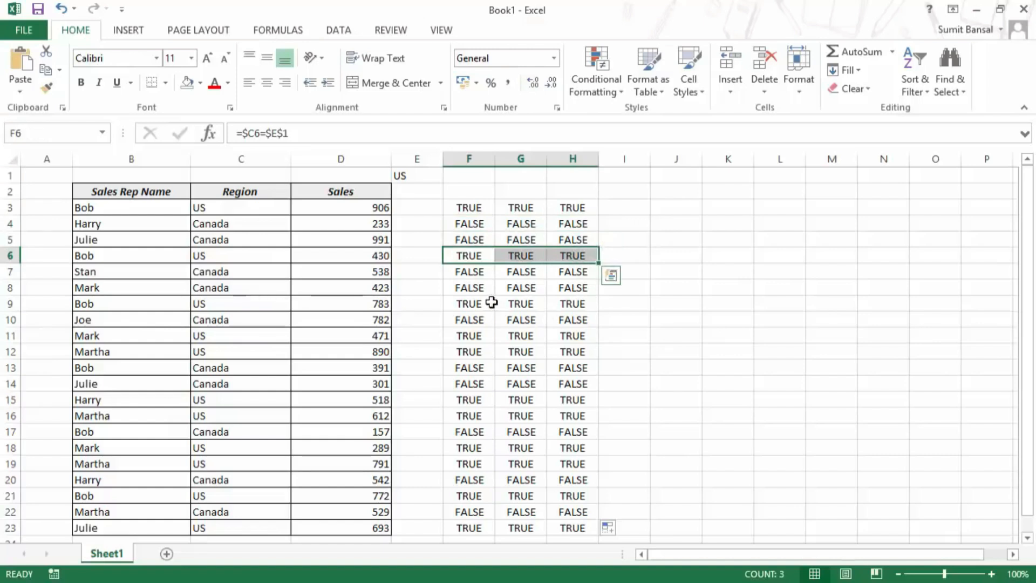
pyautogui.click(463, 258)
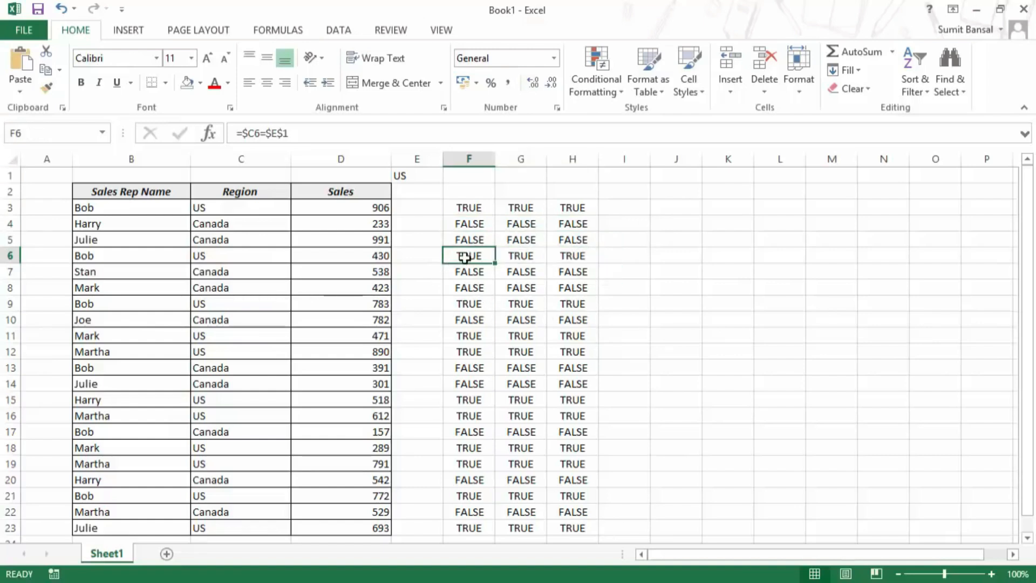
pyautogui.doubleClick(470, 258)
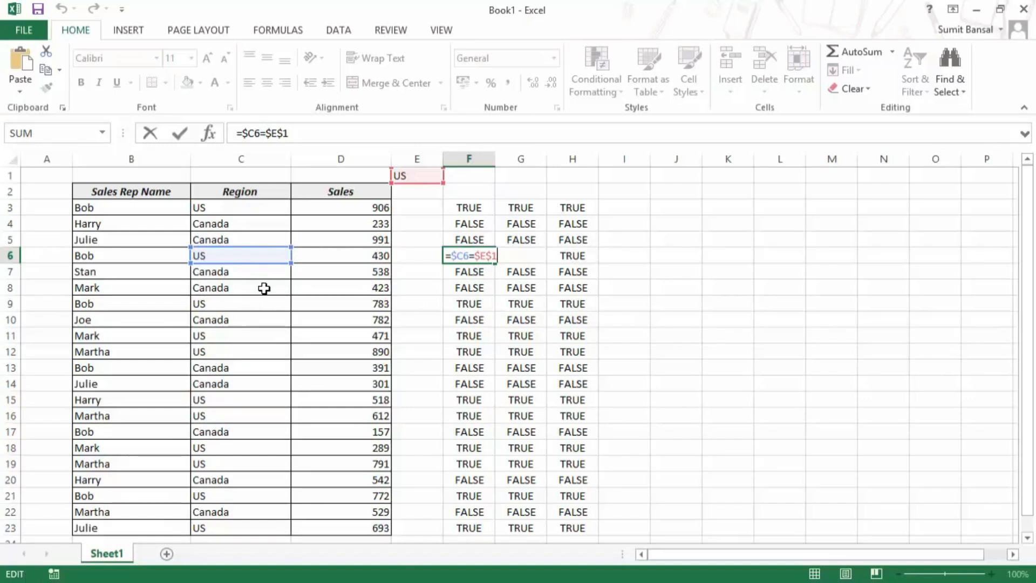
pyautogui.hotkey('ctrl', 'Return')
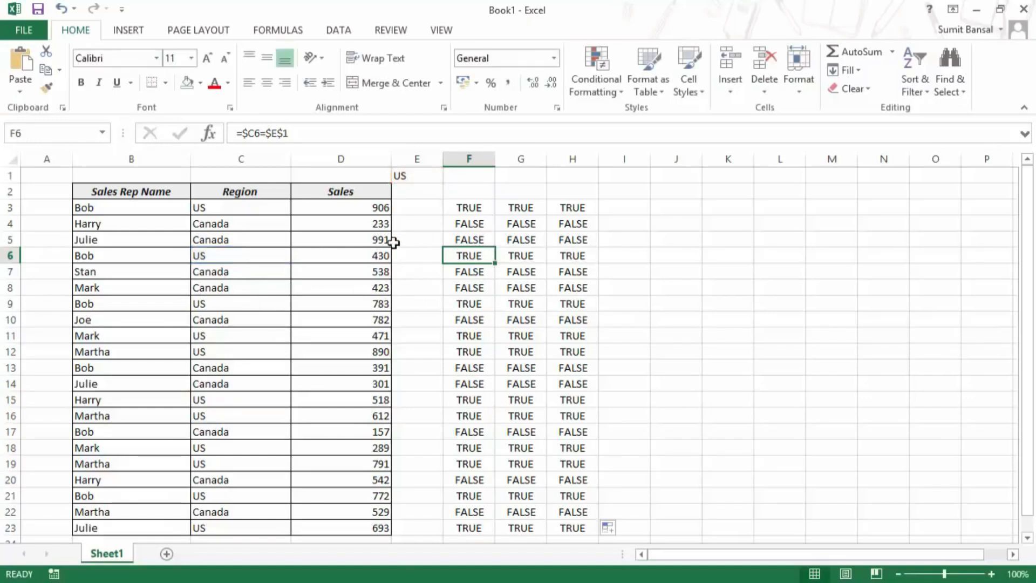
# - Copy the formula text =$C3=$E$1 from F3 and leave the cell unchanged
pyautogui.click(469, 209)
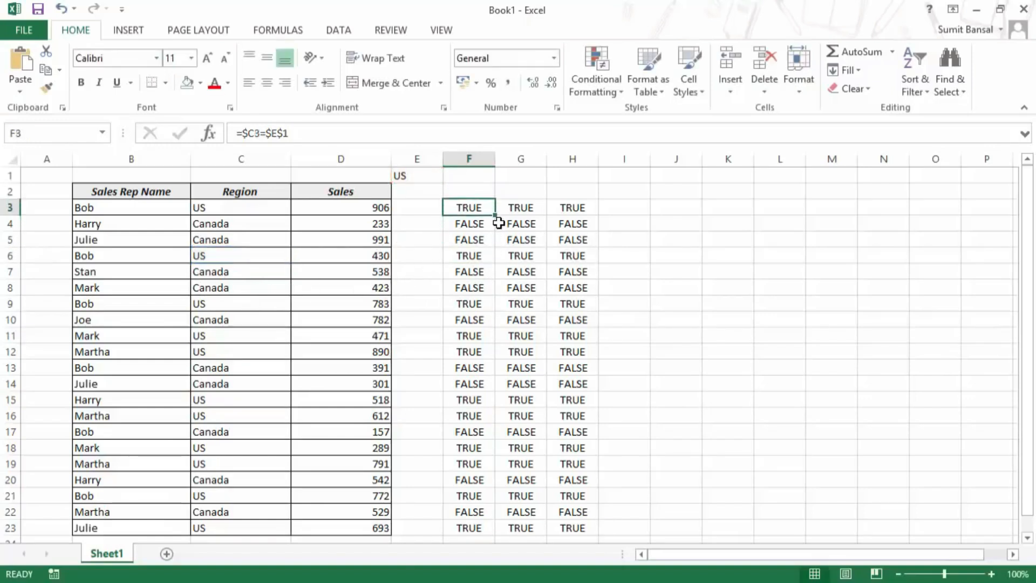
pyautogui.press('F2')
pyautogui.moveTo(510, 211); pyautogui.dragTo(424, 205)
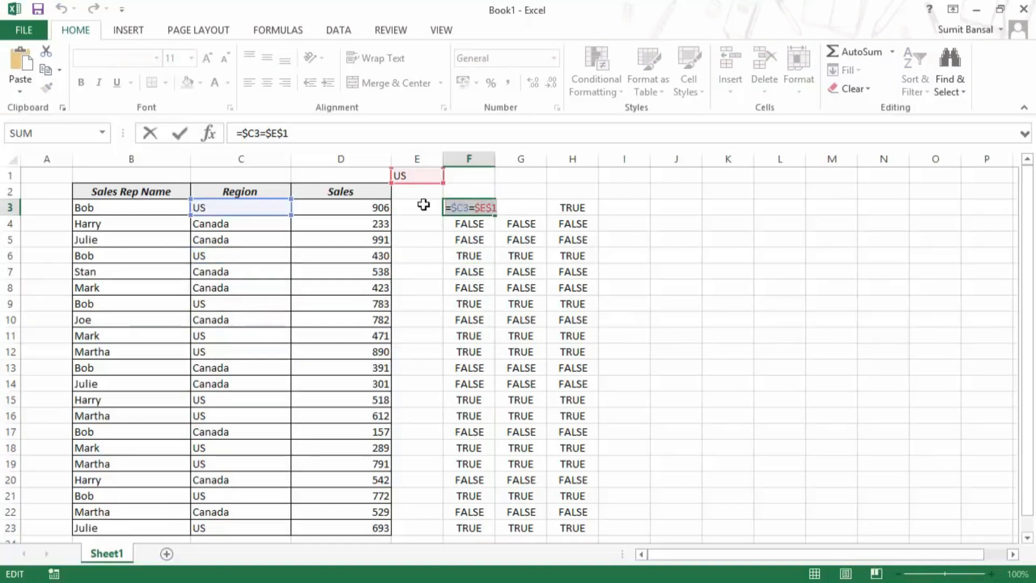
pyautogui.press('Escape')
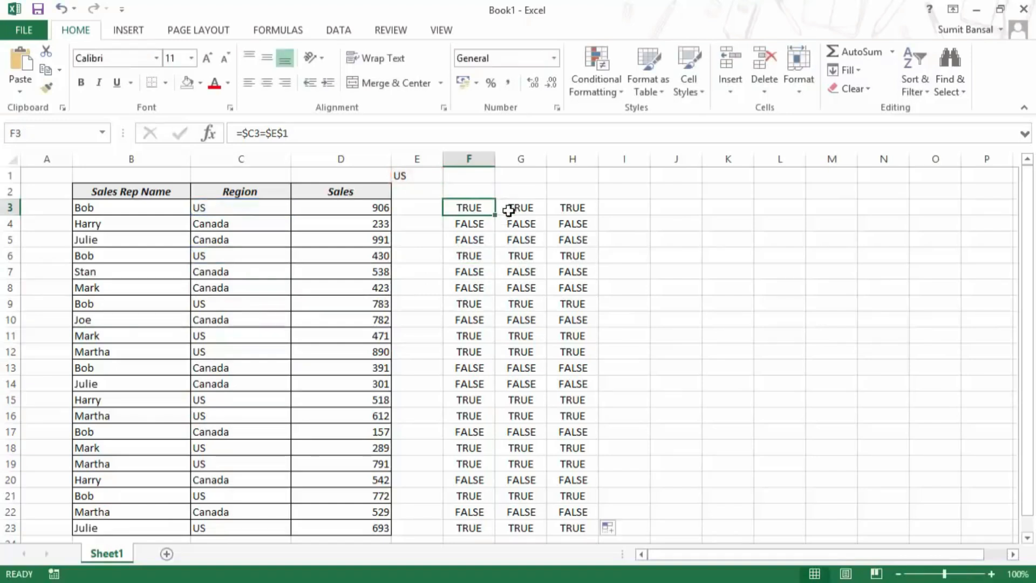
# - Start a formula-based conditional formatting rule for B3:D23 with the formula =$C3=$E$1
pyautogui.moveTo(180, 208); pyautogui.dragTo(381, 526)
pyautogui.click(596, 76)
pyautogui.click(632, 286)
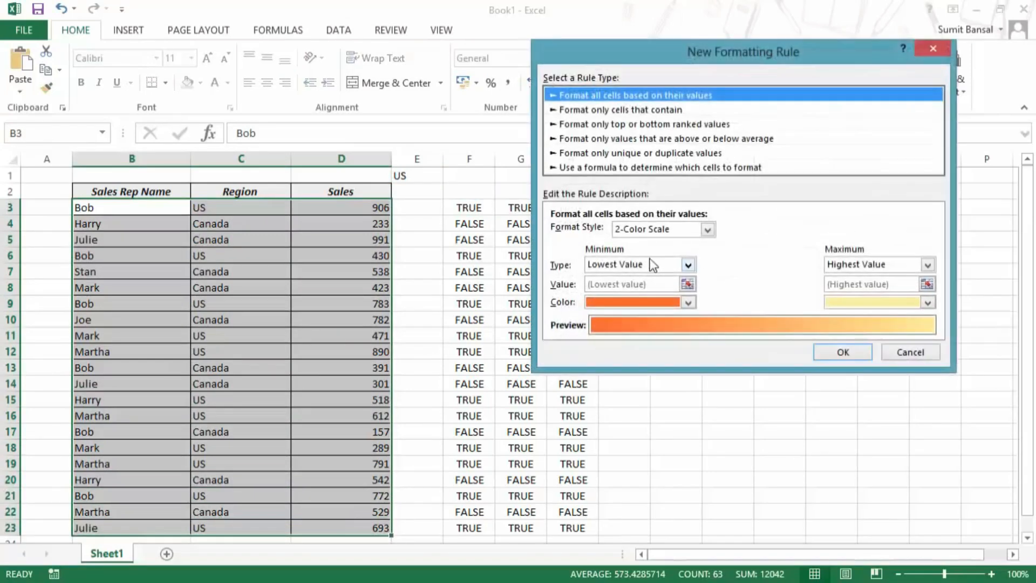
pyautogui.click(648, 168)
pyautogui.click(671, 236)
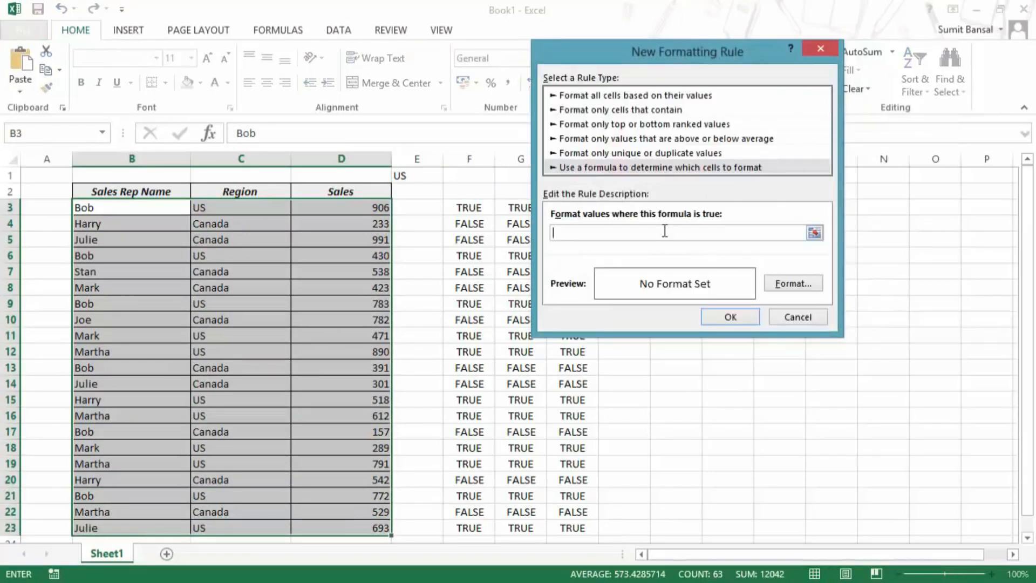
pyautogui.write('=$C3=$E$1')
# - Give the rule a light orange fill and apply it to the table
pyautogui.click(793, 284)
pyautogui.click(633, 144)
pyautogui.click(861, 381)
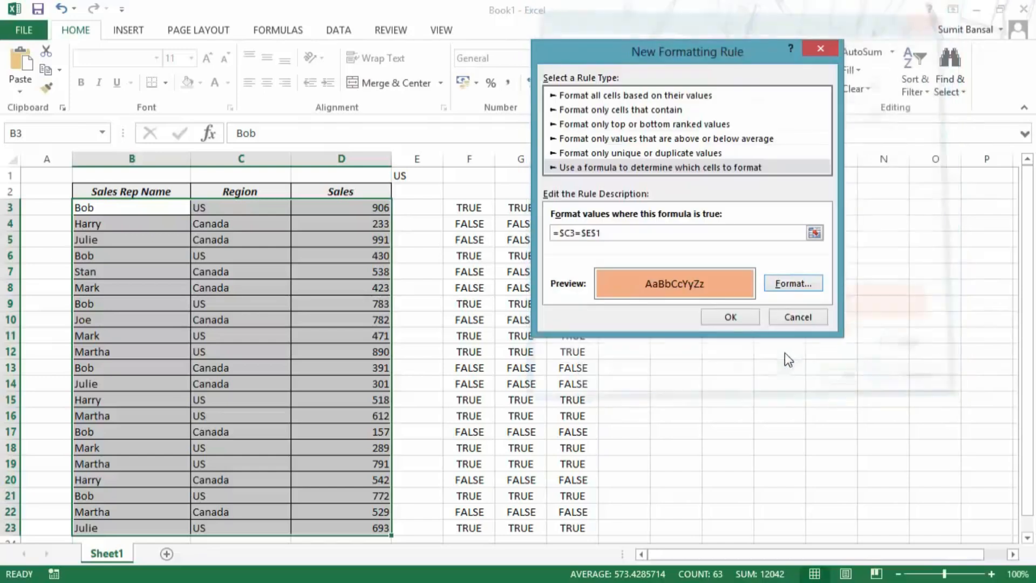
pyautogui.click(733, 319)
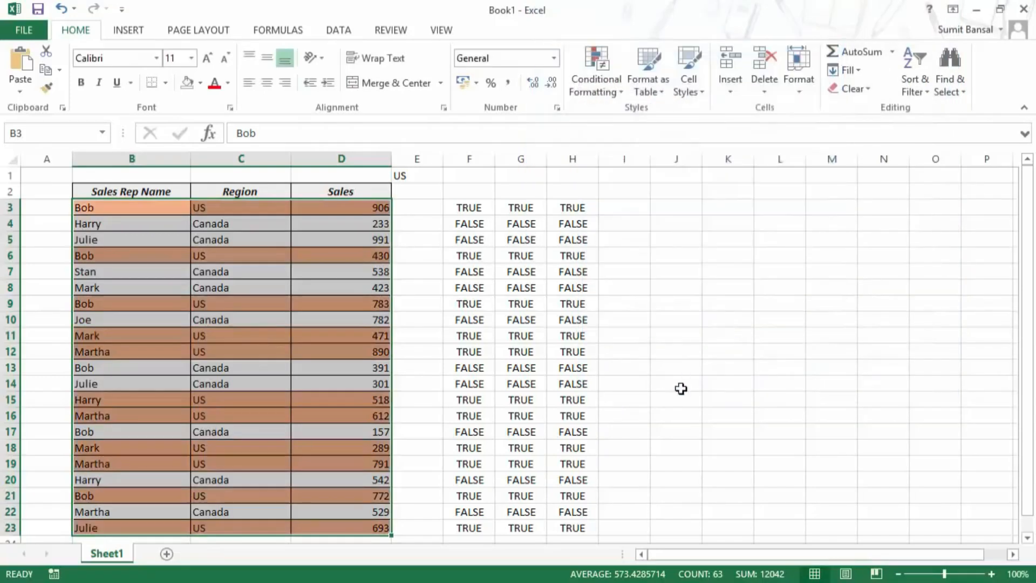
pyautogui.click(712, 350)
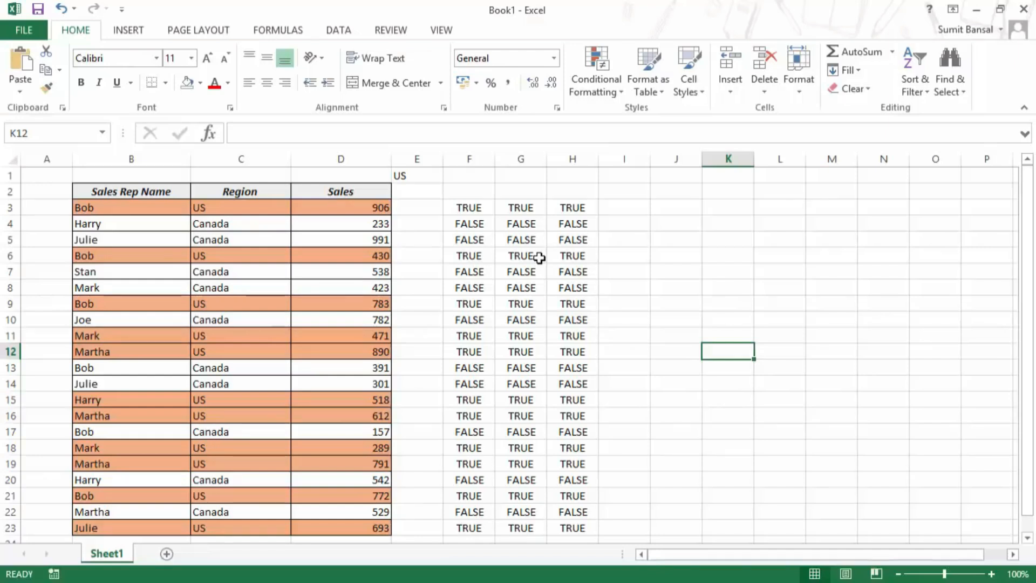
# - Delete the test formulas in F3:H23 and clear the conditional formatting rules from B3:D23
pyautogui.moveTo(475, 208); pyautogui.dragTo(578, 528)
pyautogui.press('Delete')
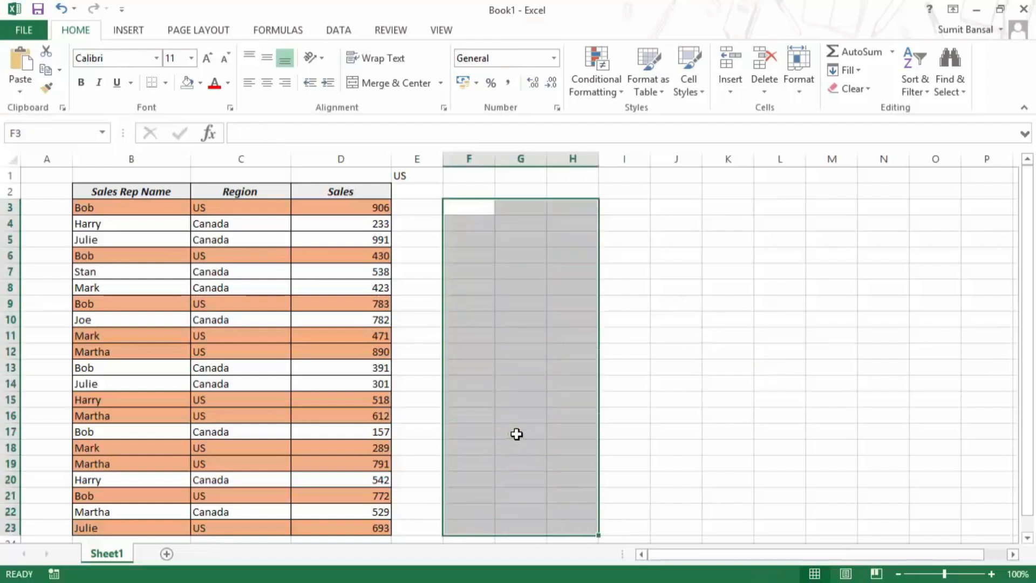
pyautogui.click(119, 205)
pyautogui.moveTo(118, 205); pyautogui.dragTo(336, 528)
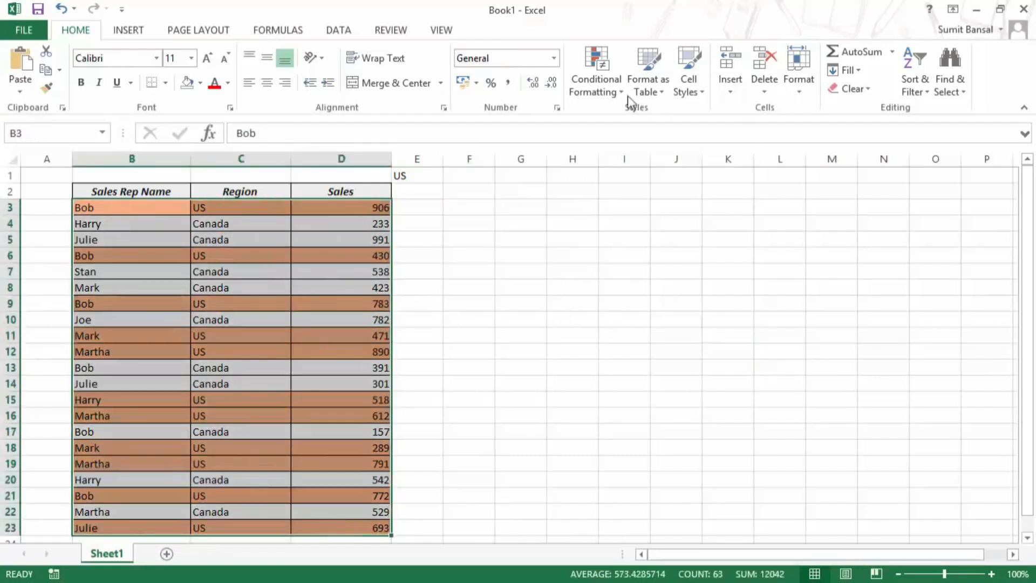
pyautogui.click(598, 85)
pyautogui.moveTo(621, 309)
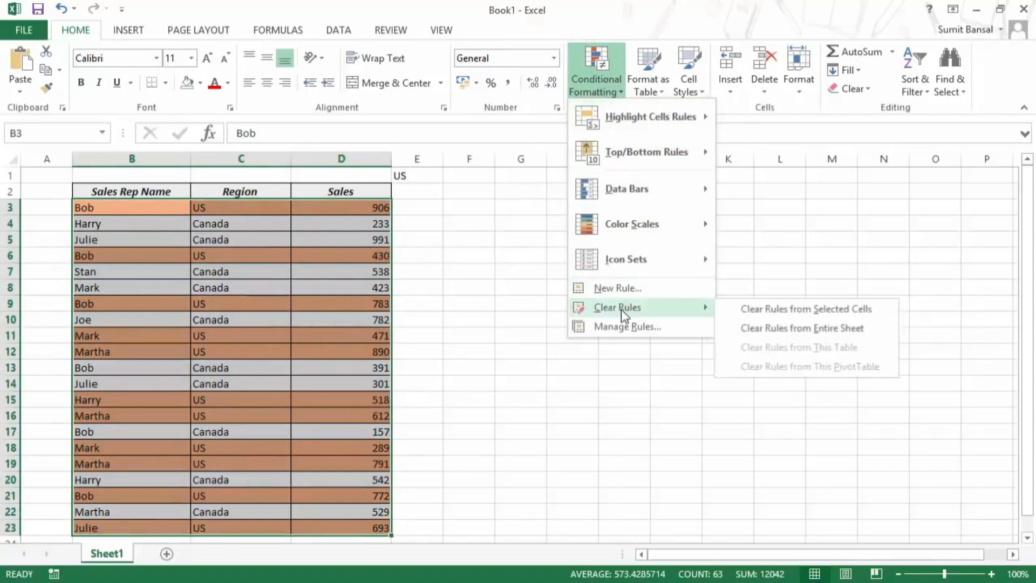
pyautogui.click(756, 310)
# - Delete the region entry from cell E1
pyautogui.click(413, 176)
pyautogui.press('Delete')
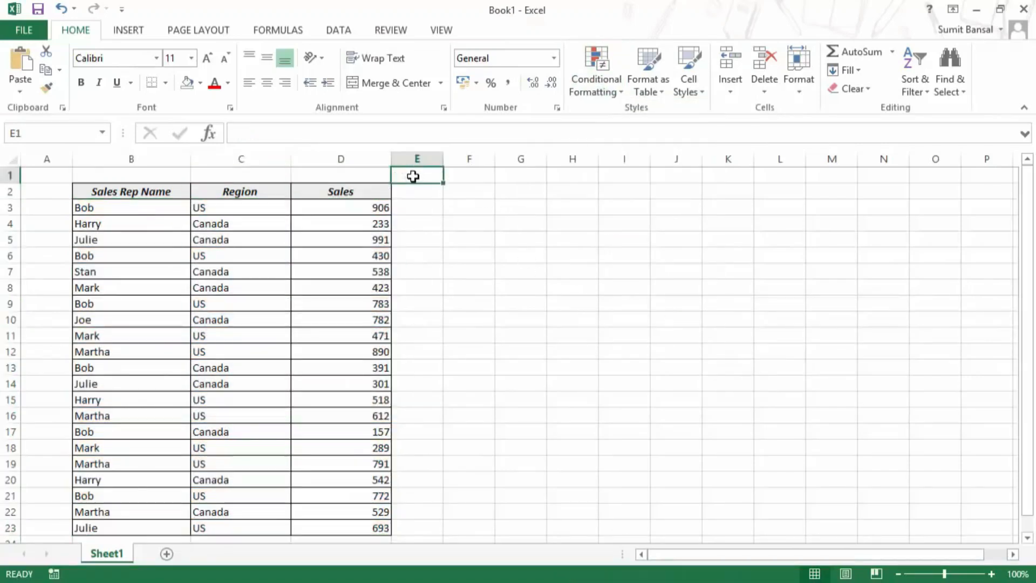
pyautogui.click(464, 208)
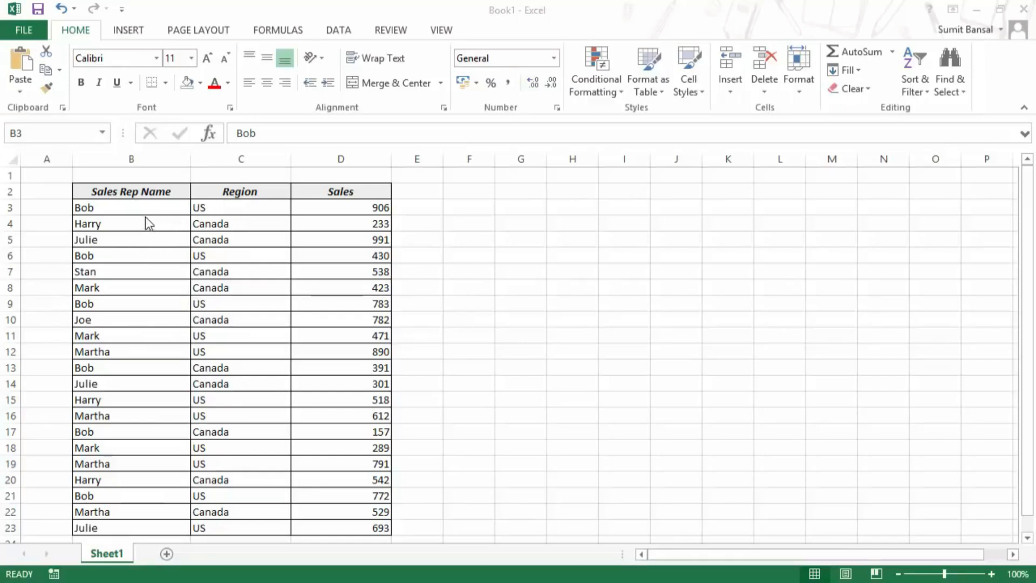
# - Select table rows 3, 5 and 7 in turn to examine the alternate-row pattern
pyautogui.moveTo(95, 210); pyautogui.dragTo(302, 209)
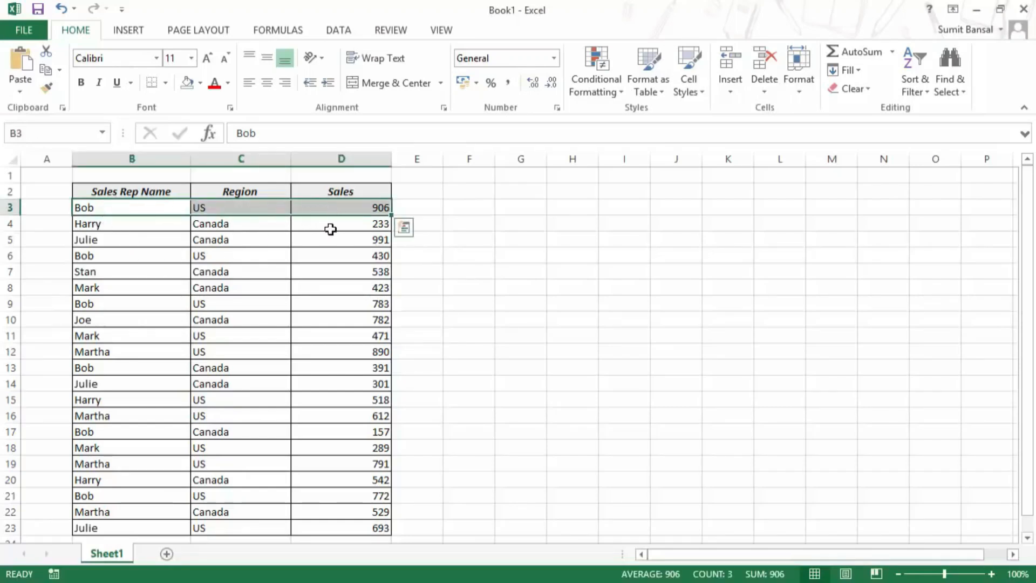
pyautogui.moveTo(164, 238); pyautogui.dragTo(328, 240)
pyautogui.moveTo(149, 273); pyautogui.dragTo(344, 270)
# - Begin a test formula in F3 with =MOD(ROW() to work on the row number
pyautogui.click(460, 210)
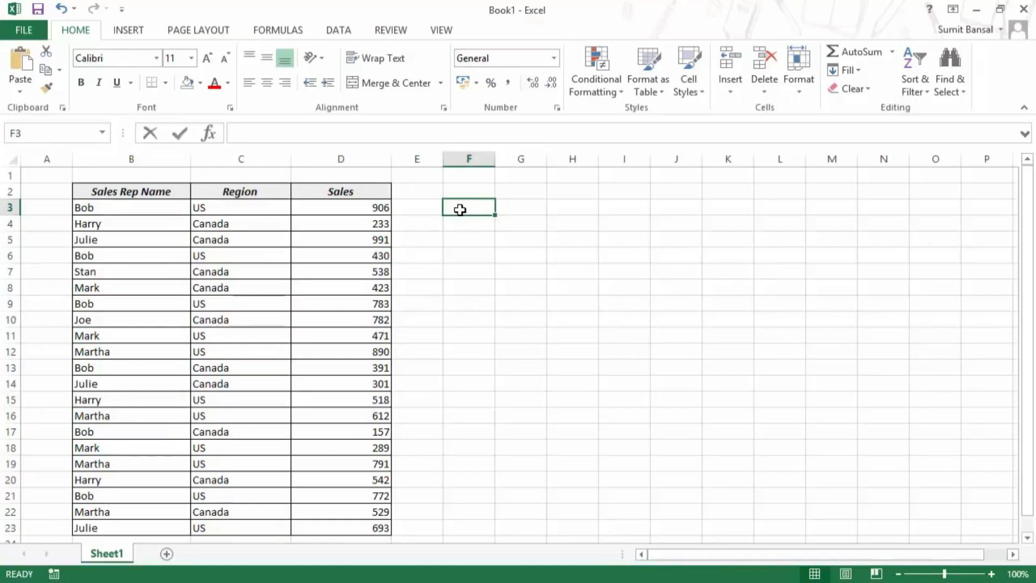
pyautogui.write('=mod')
pyautogui.press('Tab')
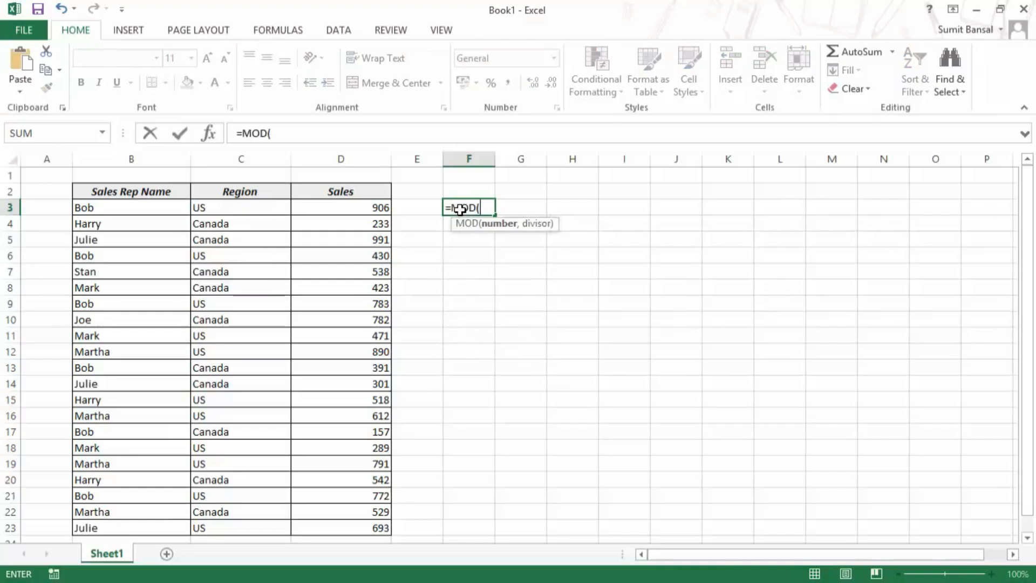
pyautogui.write('row')
pyautogui.press('Tab')
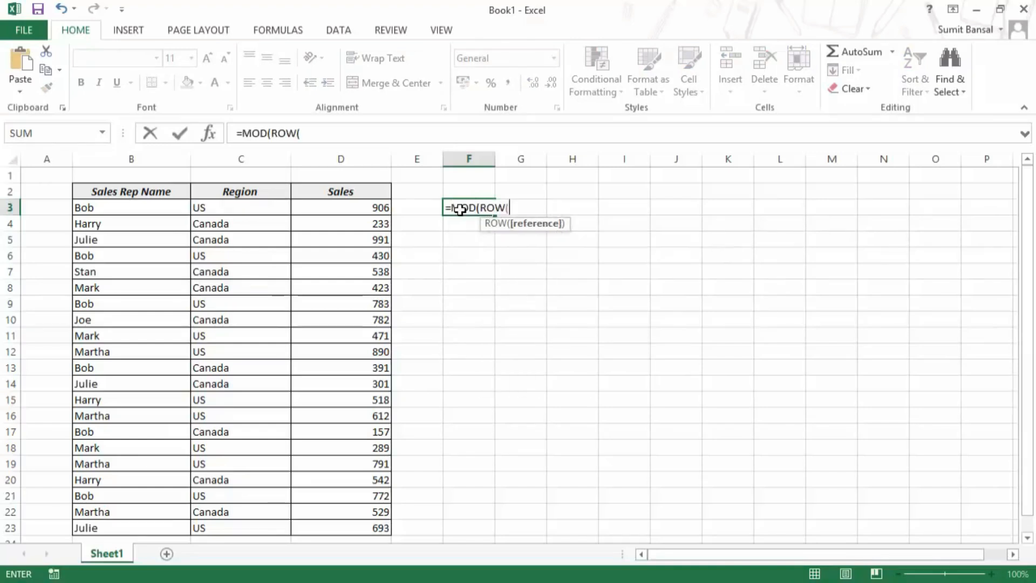
pyautogui.write(')')
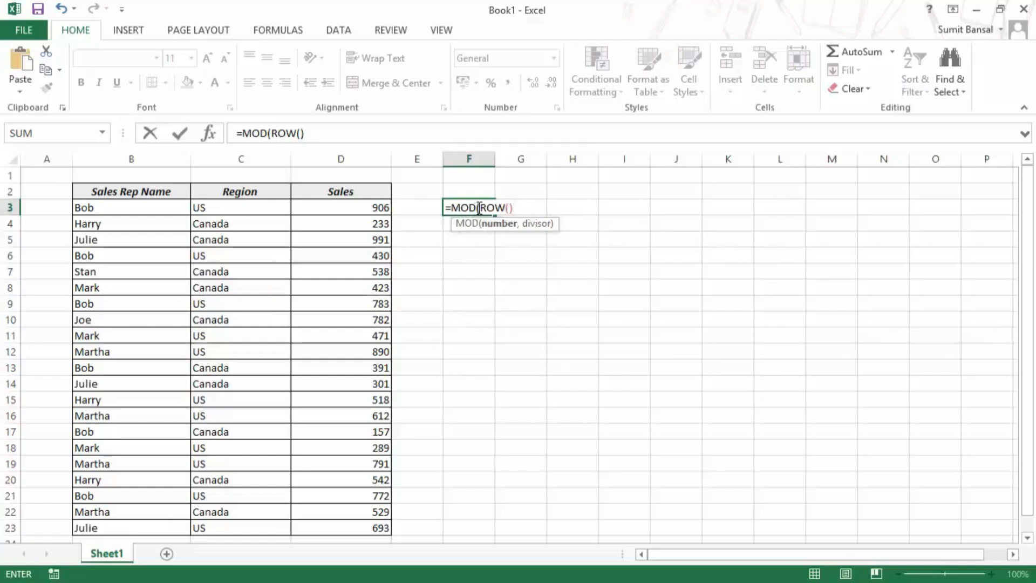
# - Evaluate the ROW() part of the F3 formula in place and restore the function
pyautogui.moveTo(482, 207); pyautogui.dragTo(529, 209)
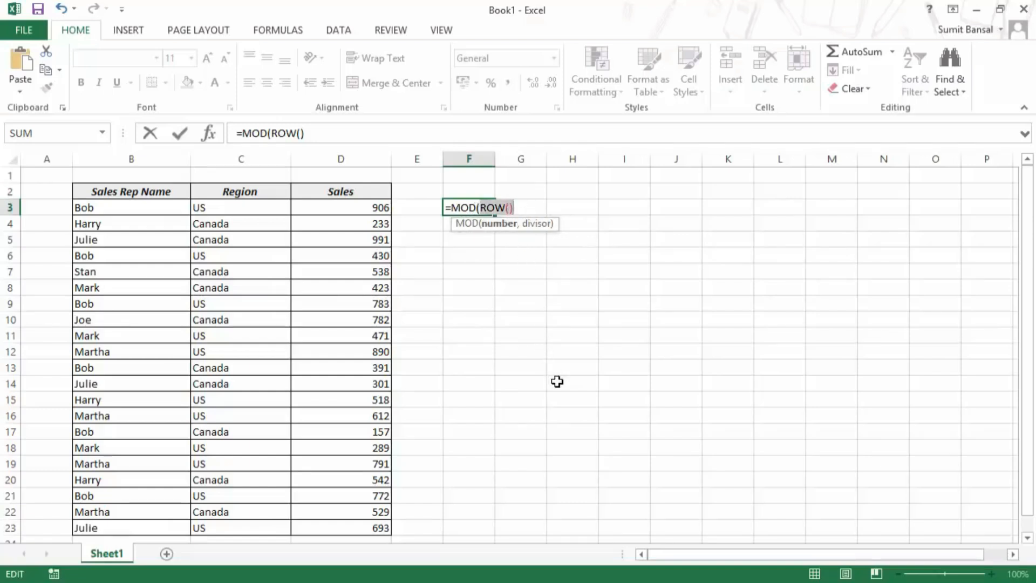
pyautogui.press('F9')
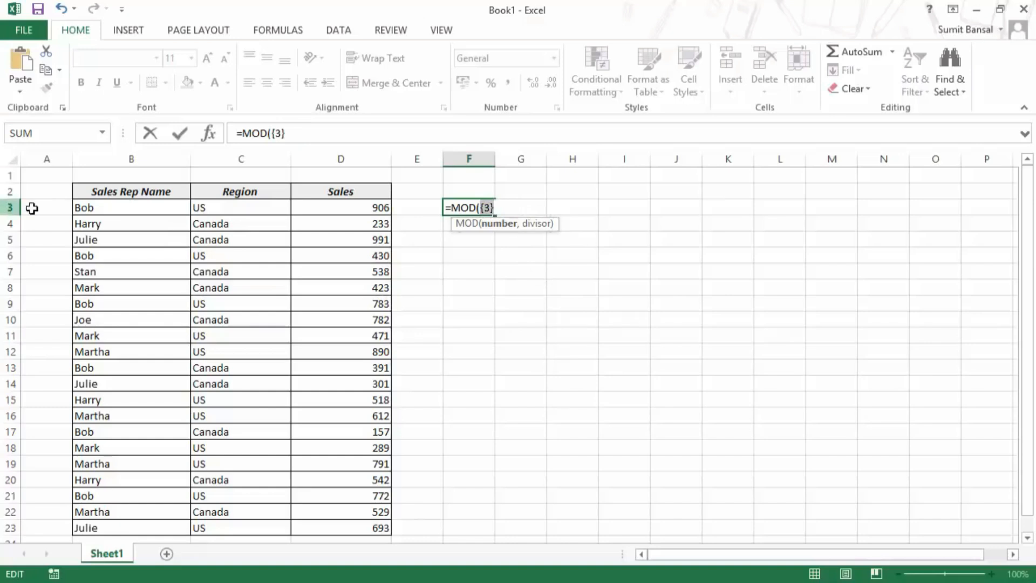
pyautogui.hotkey('ctrl', 'z')
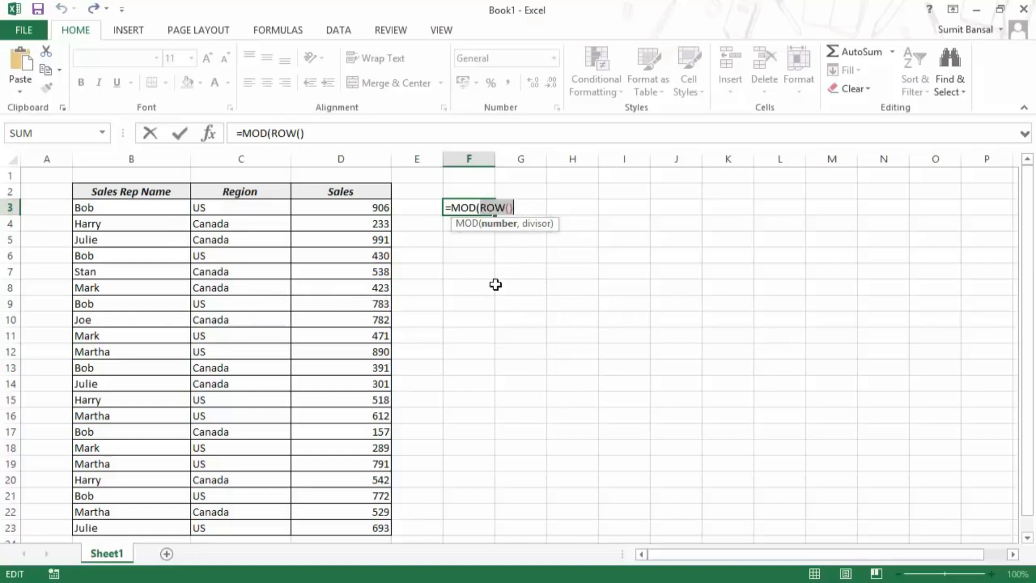
# - Complete the F3 formula as =MOD(ROW(),2)=1
pyautogui.click(524, 206)
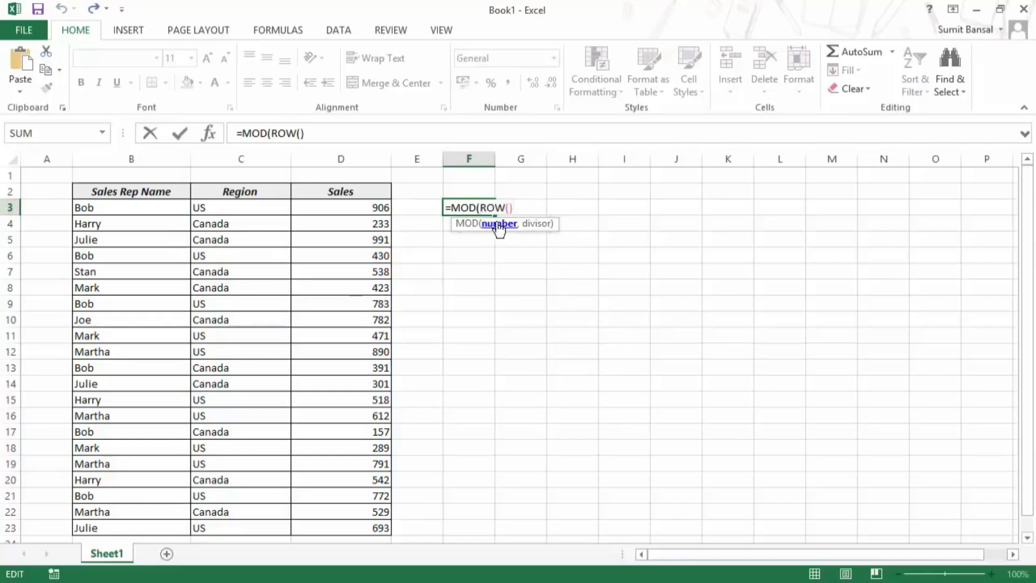
pyautogui.write(',2)=1')
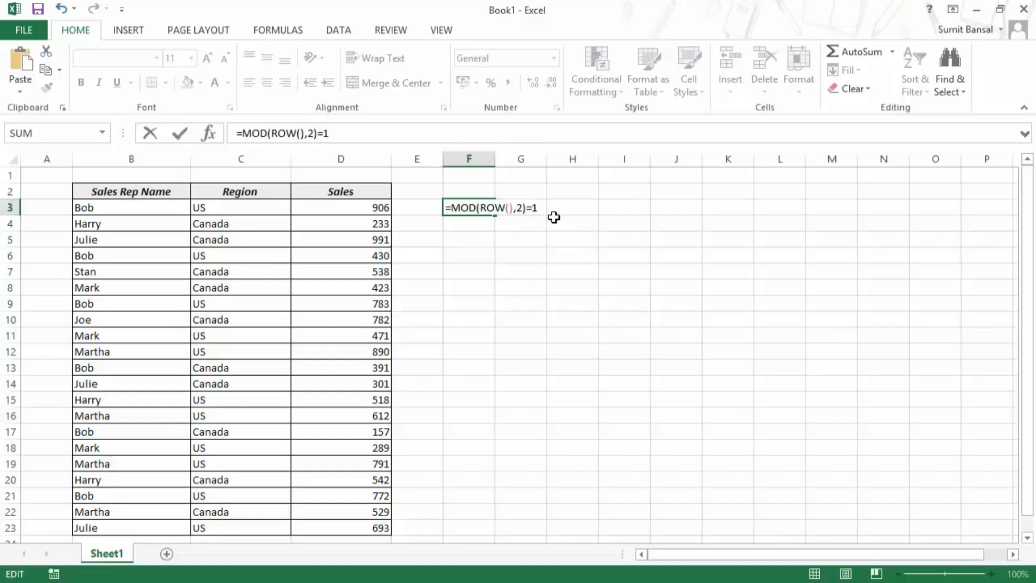
pyautogui.press('Return')
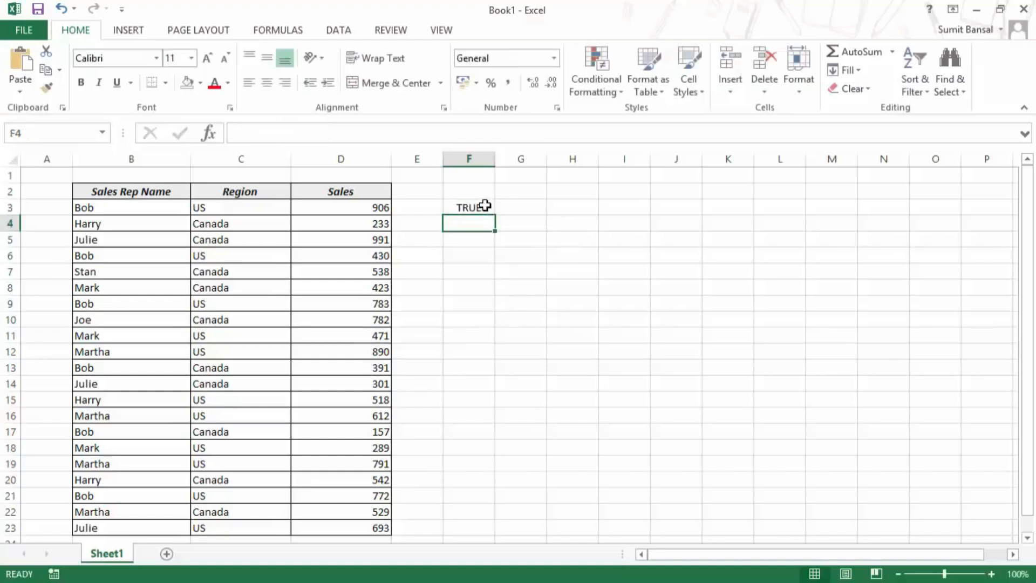
# - Fill the F3 formula down to row 23 and across to column H
pyautogui.click(486, 210)
pyautogui.moveTo(492, 214); pyautogui.dragTo(468, 465)
pyautogui.scroll(2, 655, 398)
pyautogui.scroll(-1, 634, 370)
pyautogui.scroll(1, 515, 226)
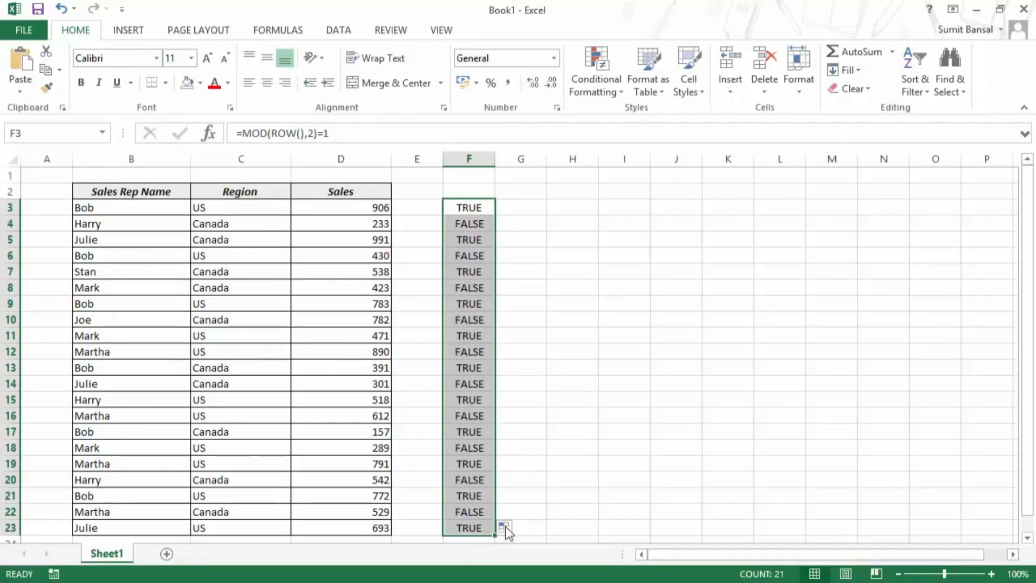
pyautogui.moveTo(495, 532); pyautogui.dragTo(592, 527)
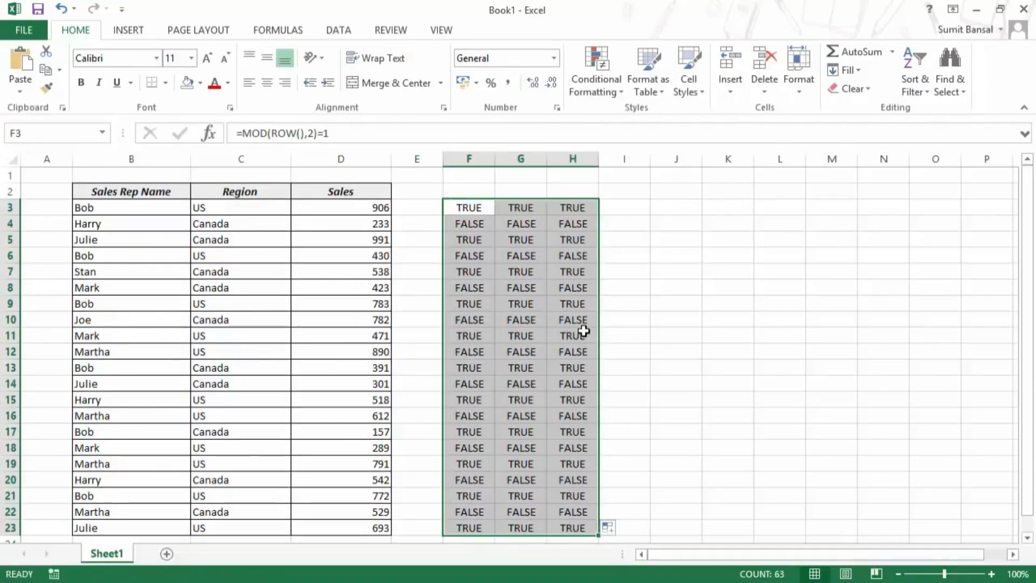
# - Copy the complete formula text from F3, leaving the cell's contents intact
pyautogui.click(469, 208)
pyautogui.doubleClick(469, 209)
pyautogui.moveTo(537, 208); pyautogui.dragTo(440, 196)
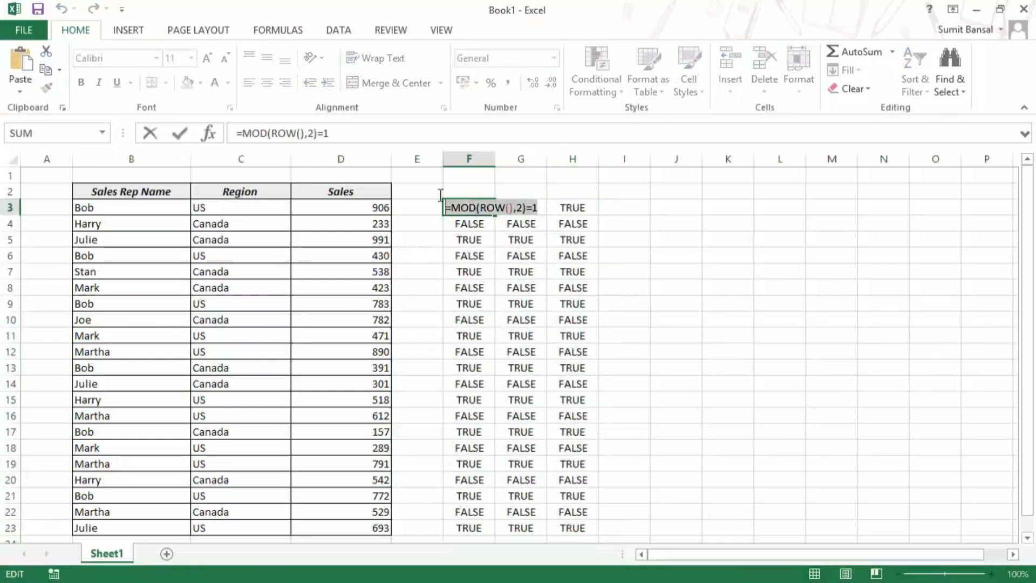
pyautogui.hotkey('ctrl', 'x')
pyautogui.hotkey('ctrl', 'z')
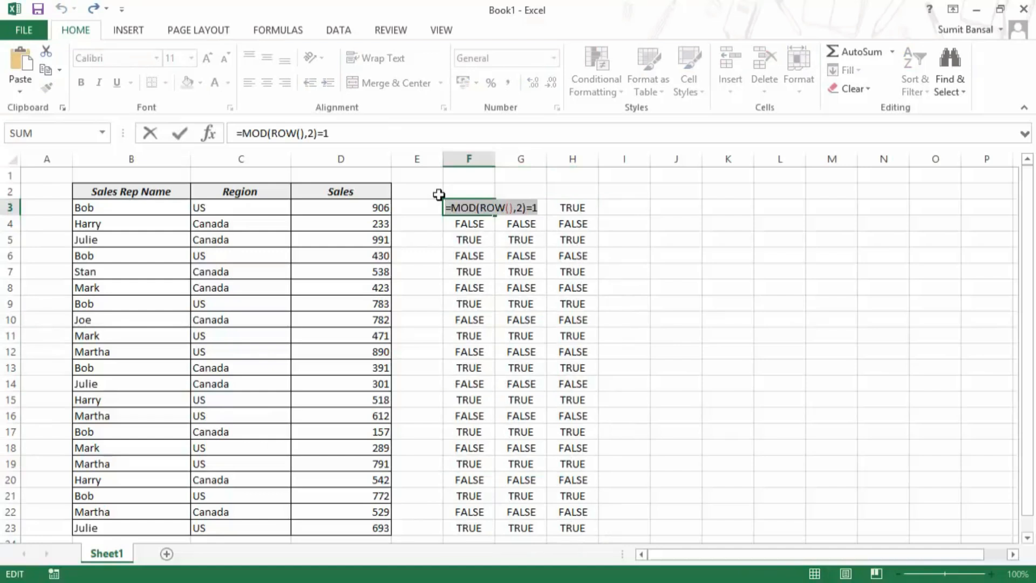
pyautogui.press('Escape')
# - Start a formula-based conditional formatting rule for B3:D23 with =MOD(ROW(),2)=1
pyautogui.moveTo(171, 214); pyautogui.dragTo(347, 527)
pyautogui.click(599, 86)
pyautogui.click(619, 288)
pyautogui.click(582, 153)
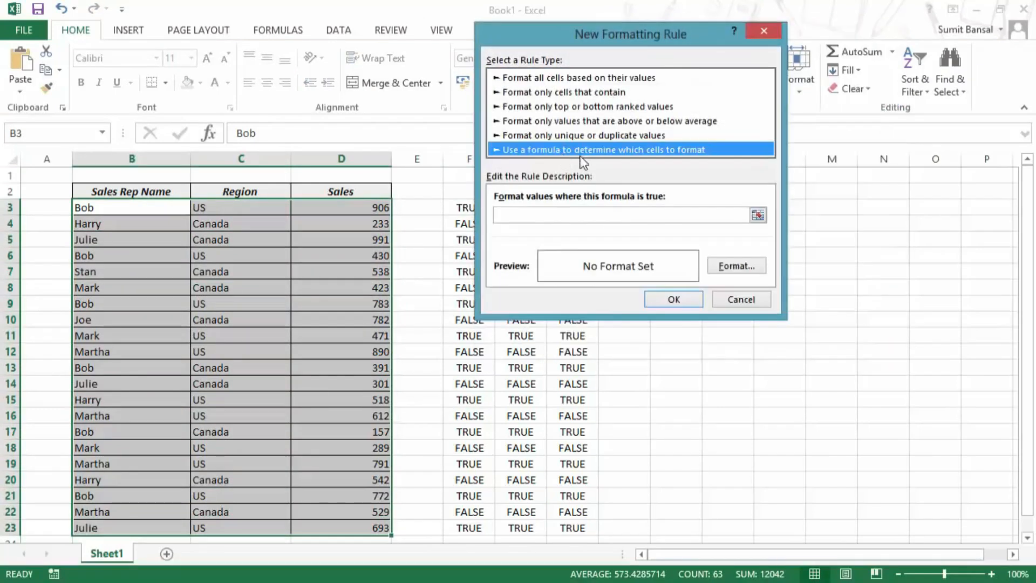
pyautogui.click(547, 219)
pyautogui.hotkey('ctrl', 'v')
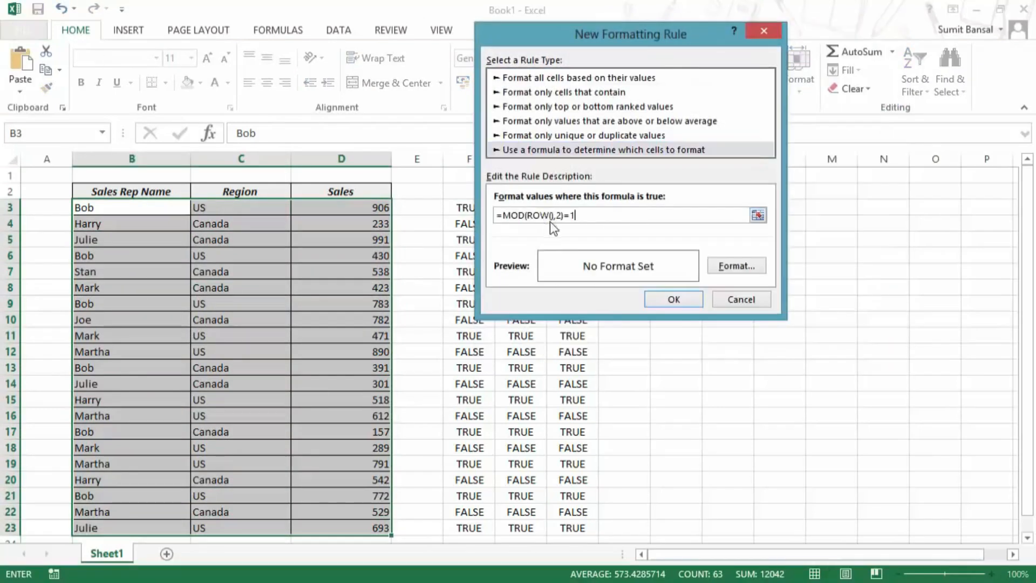
# - Give the new rule a light blue fill and apply it to the sales table
pyautogui.click(737, 265)
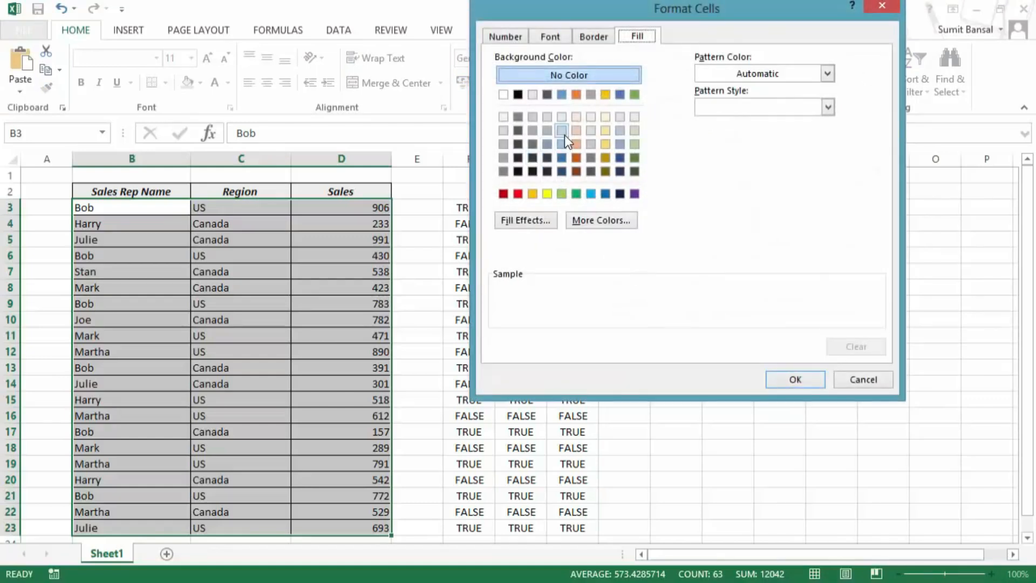
pyautogui.click(563, 131)
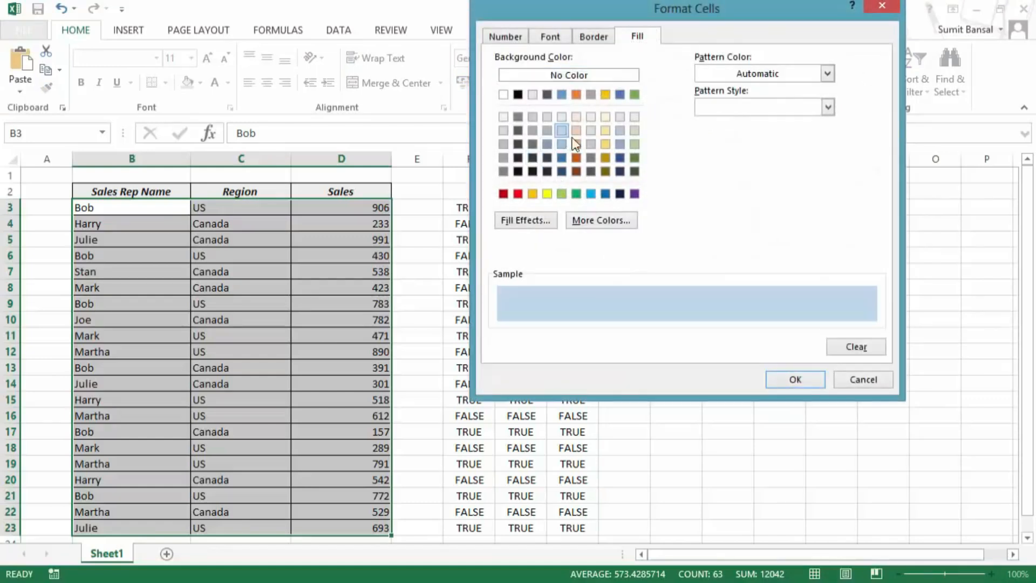
pyautogui.click(804, 381)
pyautogui.click(686, 302)
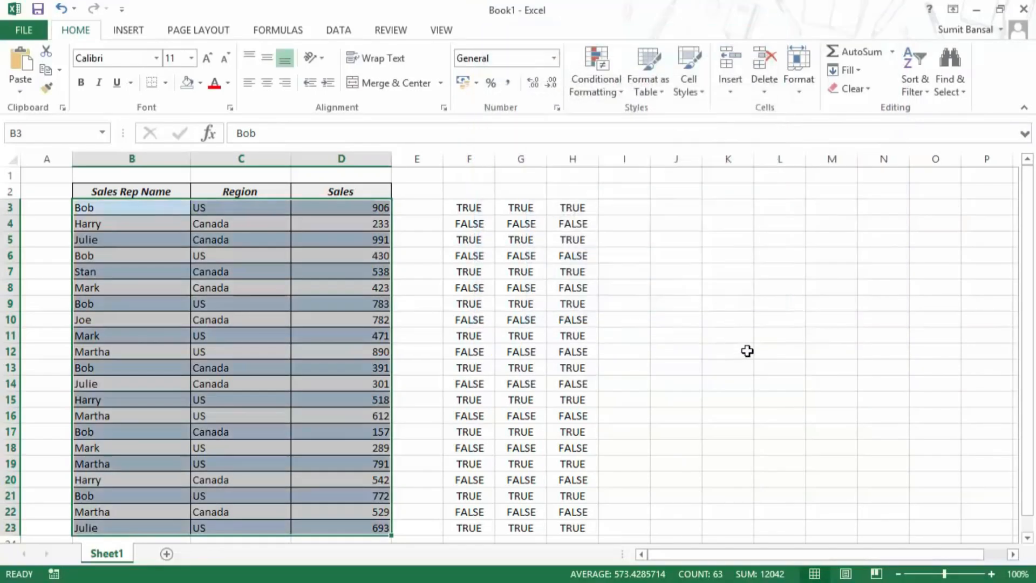
pyautogui.click(756, 307)
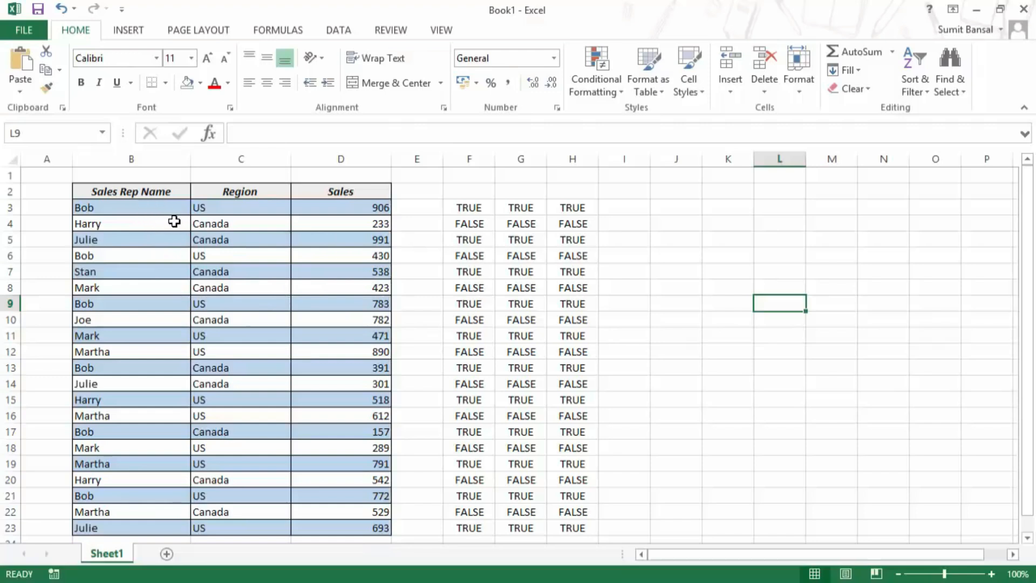
# - Edit the conditional formatting rule on B3:D23 to use the formula =MOD(ROW(),2)=0
pyautogui.moveTo(157, 209); pyautogui.dragTo(352, 524)
pyautogui.click(600, 79)
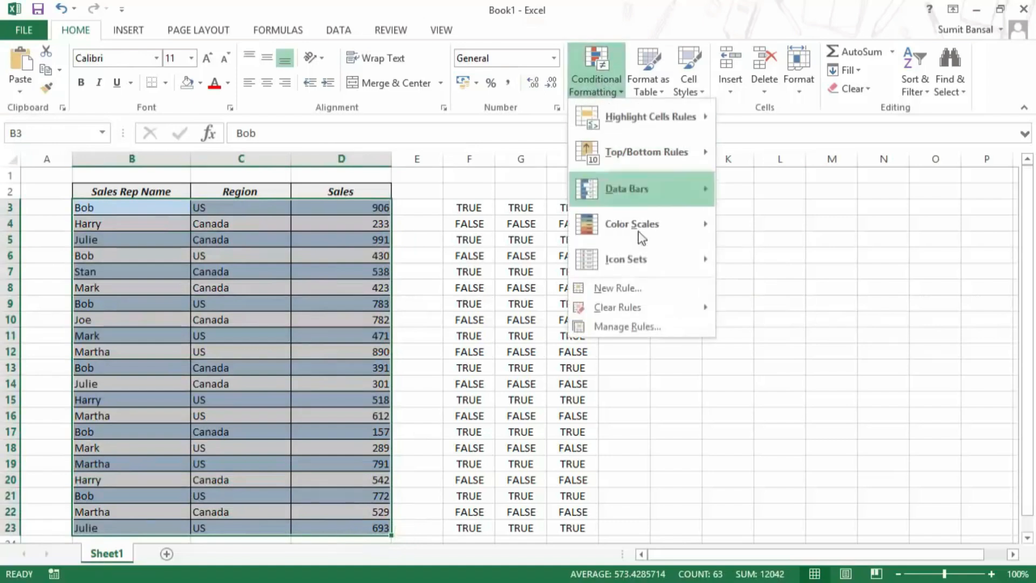
pyautogui.click(634, 332)
pyautogui.click(443, 150)
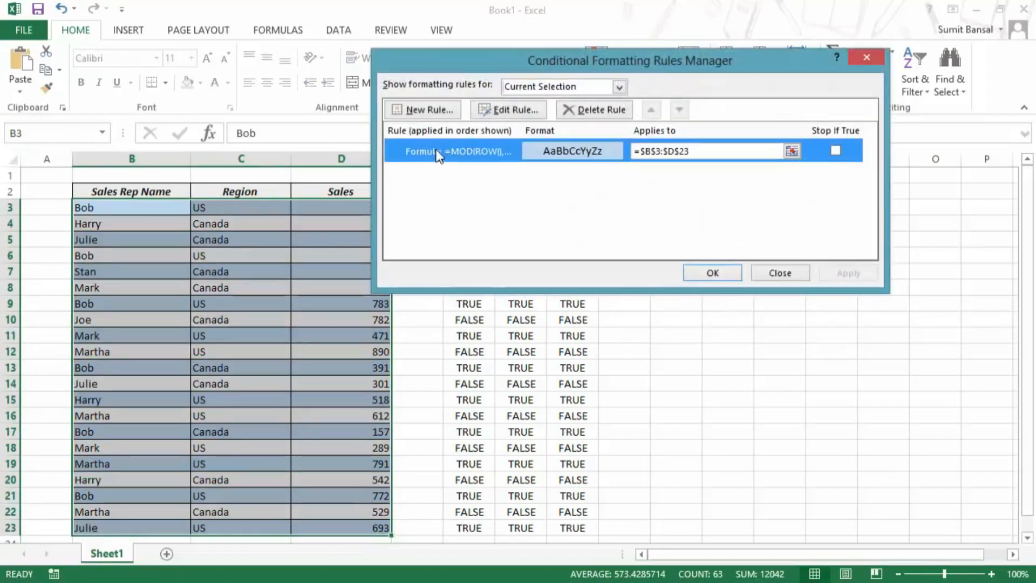
pyautogui.click(503, 108)
pyautogui.click(578, 216)
pyautogui.write('1')
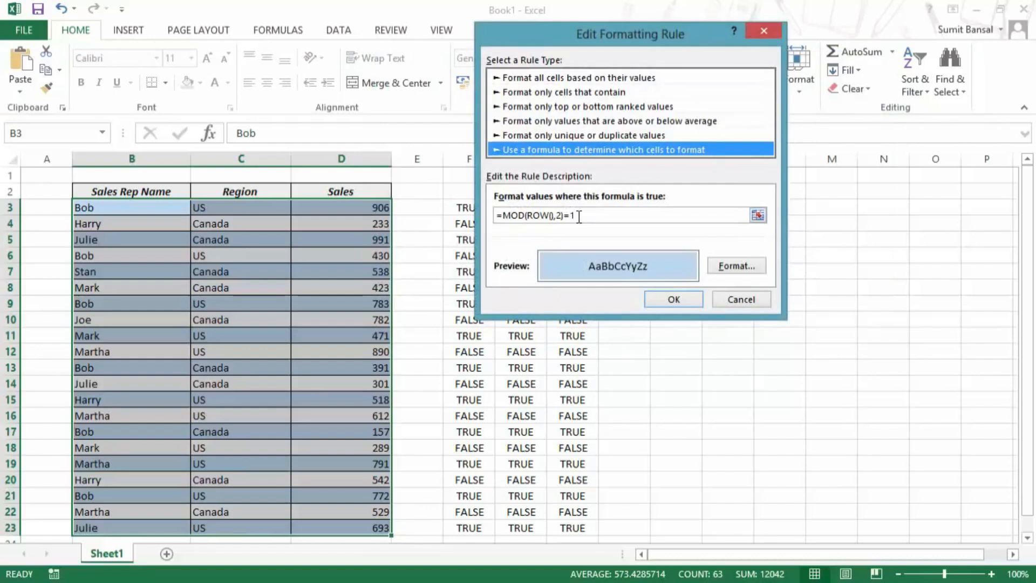
pyautogui.click(580, 215)
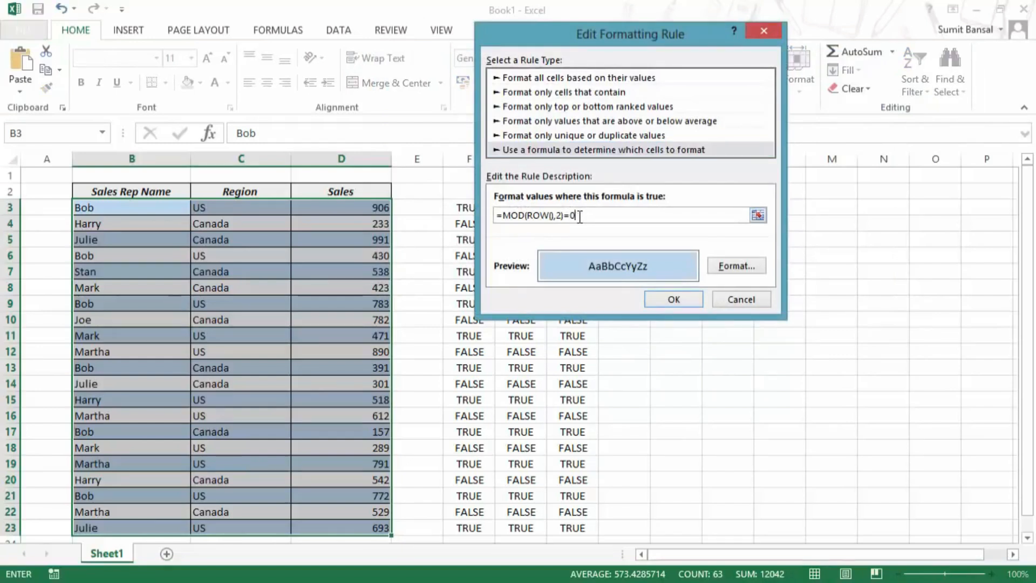
pyautogui.click(662, 302)
pyautogui.click(697, 273)
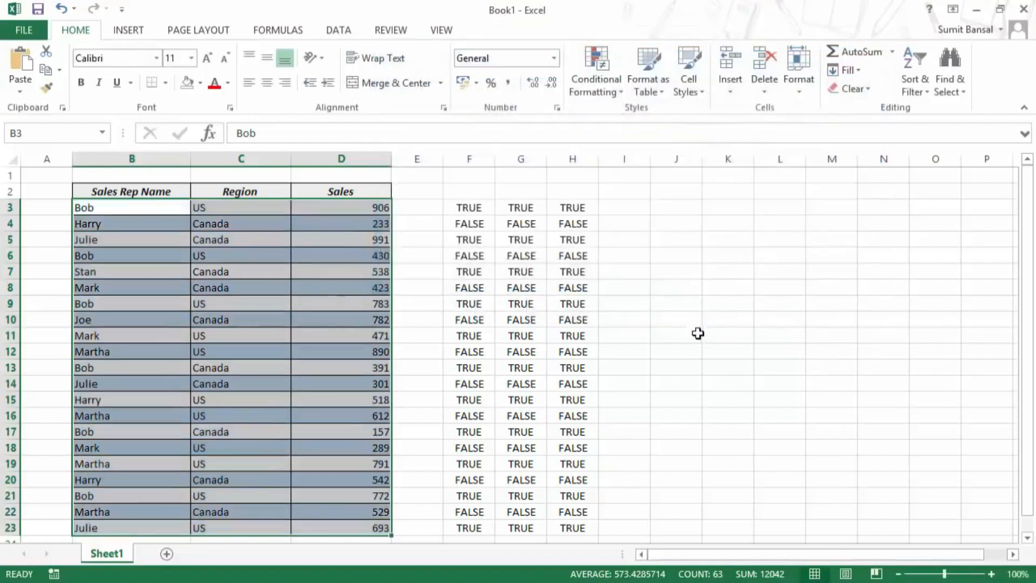
pyautogui.click(726, 284)
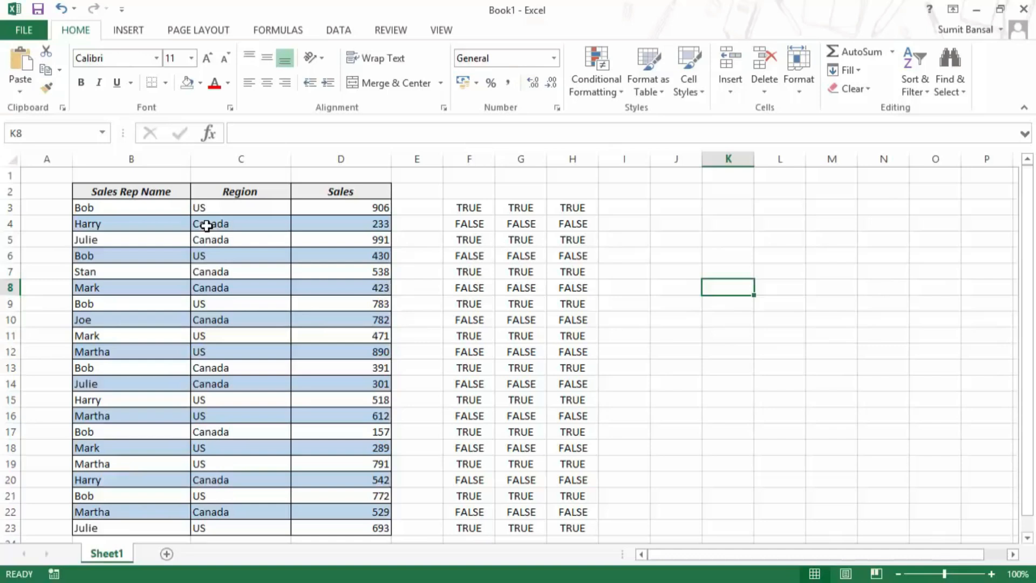
# - Examine the divisor argument of the MOD formula in F3 without changing it
pyautogui.click(463, 212)
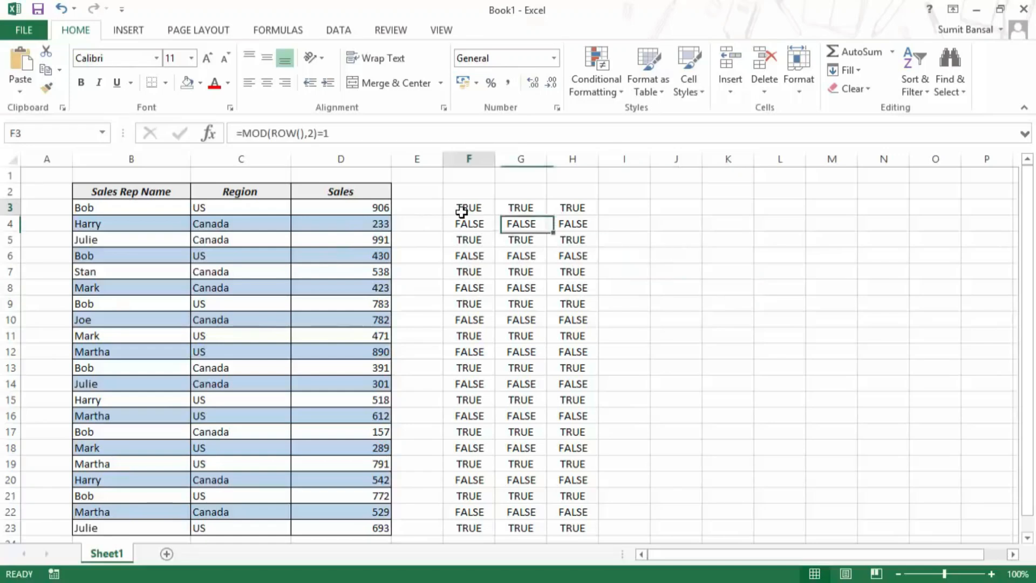
pyautogui.press('F2')
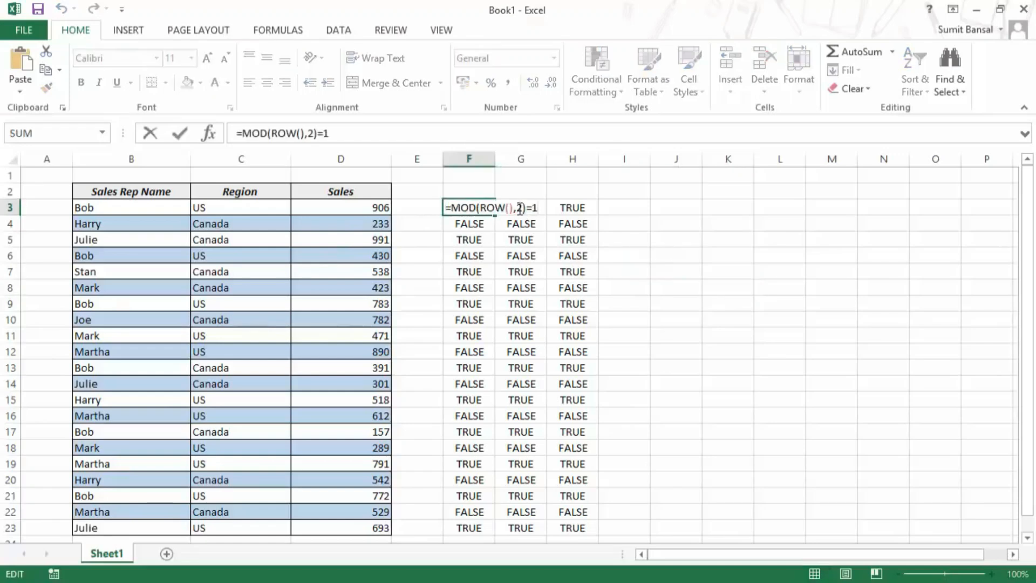
pyautogui.click(520, 208)
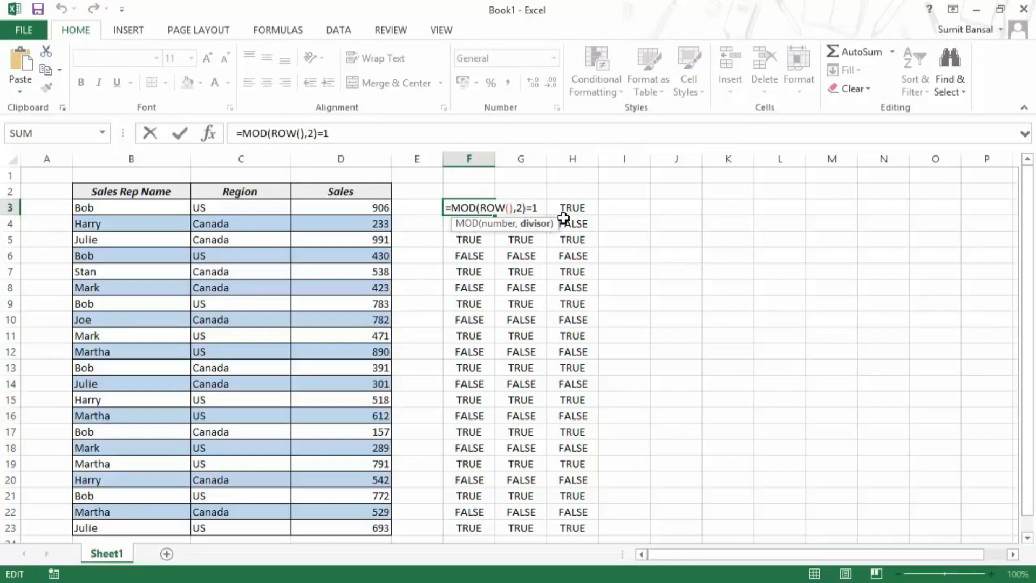
pyautogui.press('Escape')
# - Change the rule on B3:D23 to =MOD(ROW(),3)=0 to highlight every third row, and check the highlighted rows
pyautogui.moveTo(184, 210); pyautogui.dragTo(360, 522)
pyautogui.click(597, 81)
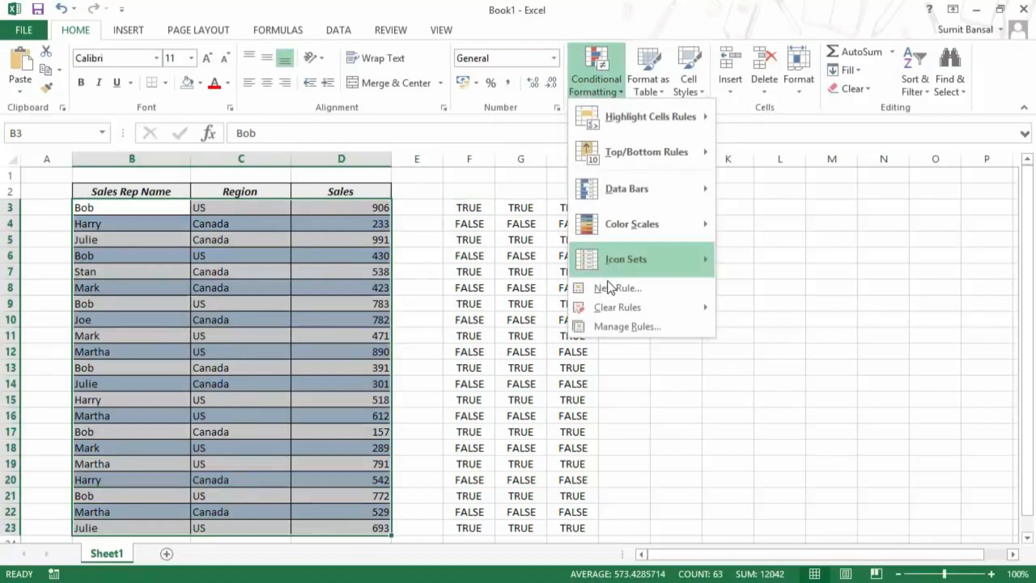
pyautogui.click(615, 327)
pyautogui.click(511, 110)
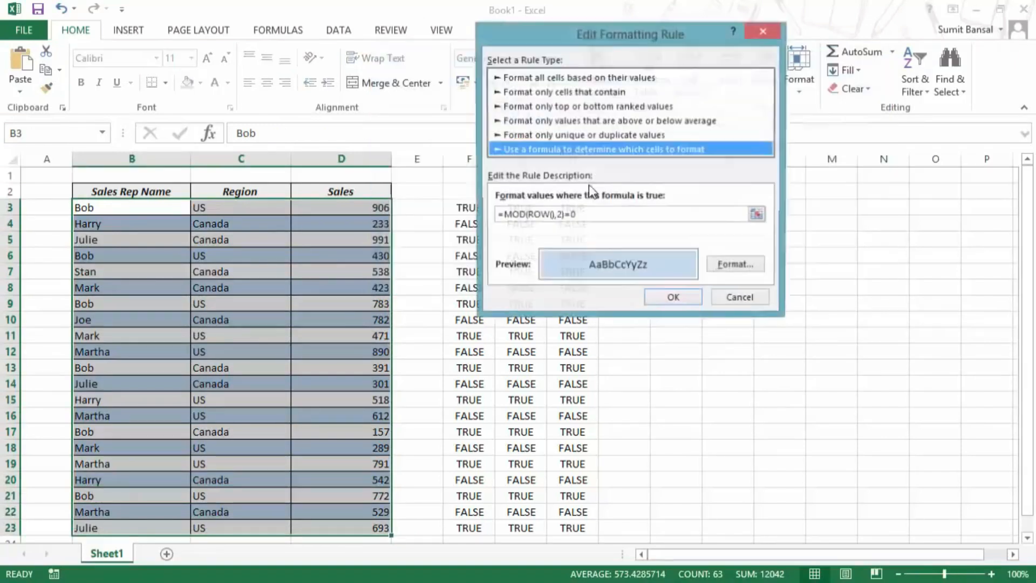
pyautogui.click(562, 216)
pyautogui.press('BackSpace')
pyautogui.write('3')
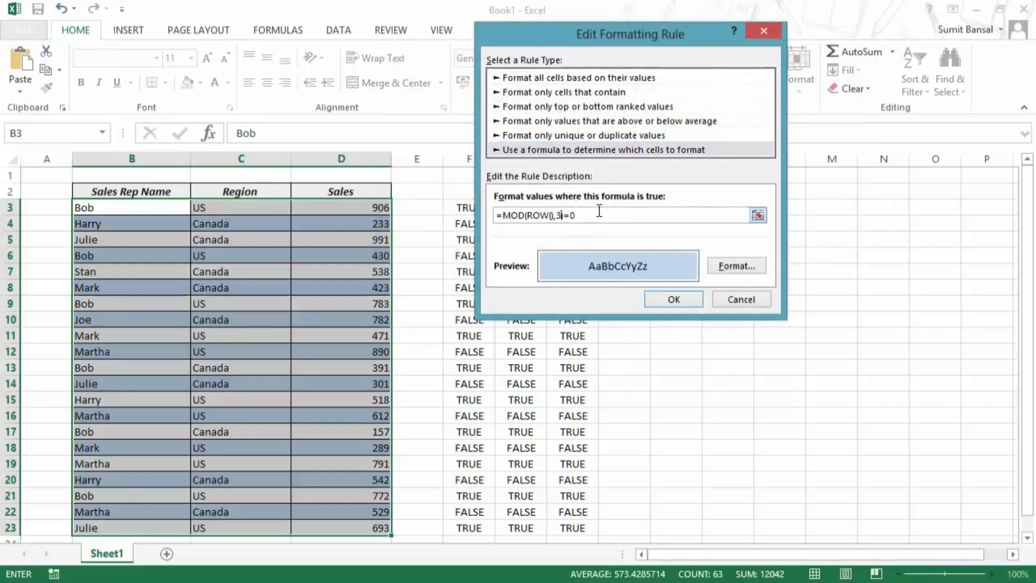
pyautogui.click(665, 300)
pyautogui.click(710, 275)
pyautogui.click(779, 317)
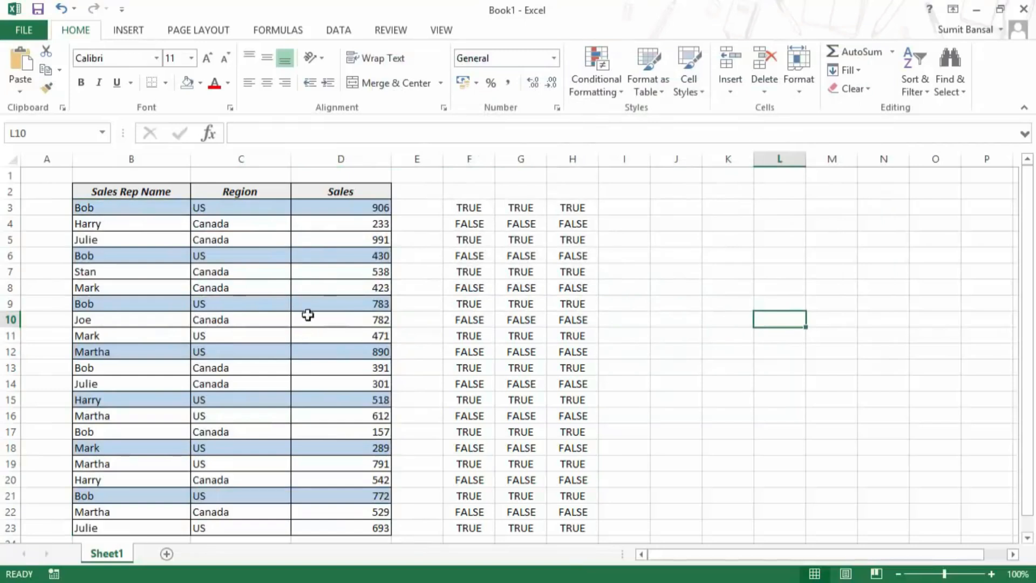
pyautogui.click(154, 209)
pyautogui.click(142, 256)
pyautogui.click(143, 298)
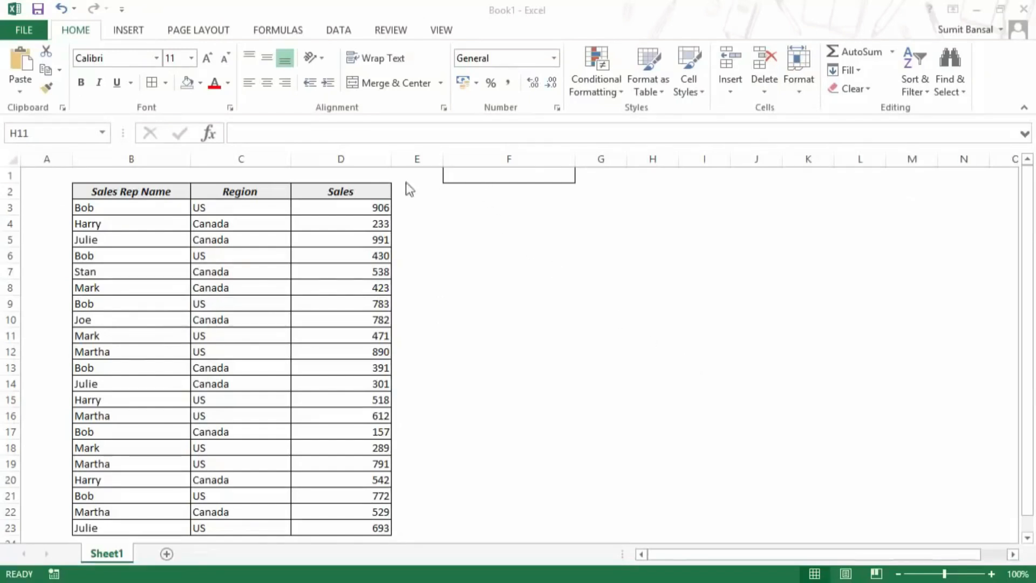
# - Enter the sales rep name listed in B3 into F1 as the search text
pyautogui.click(478, 177)
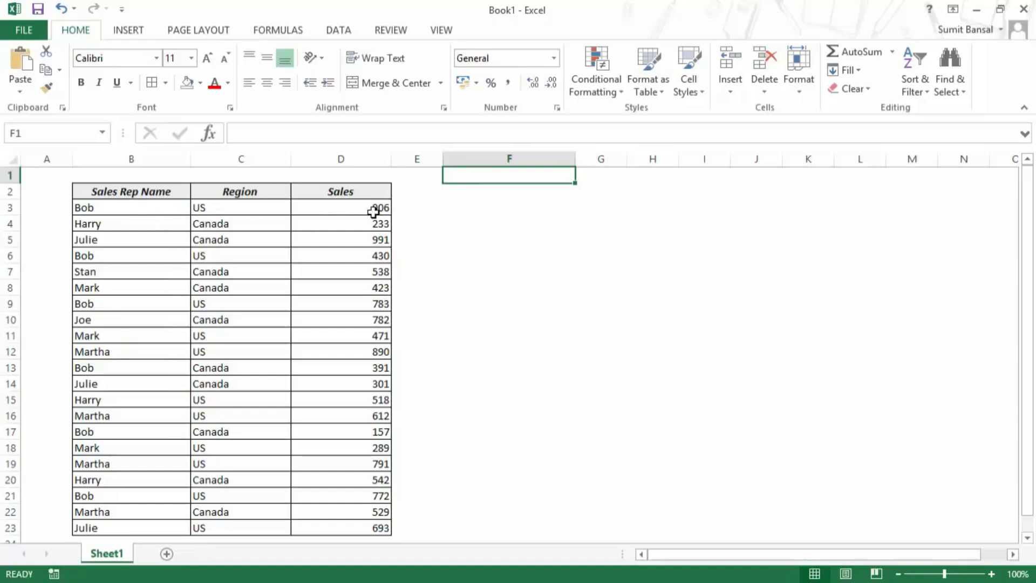
pyautogui.write('Bob')
pyautogui.press('Return')
pyautogui.click(479, 175)
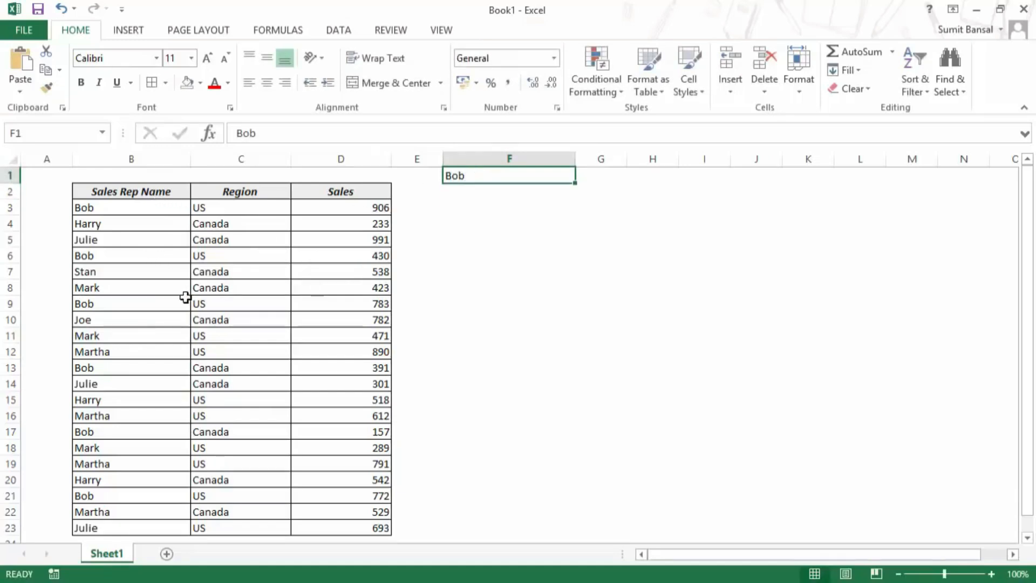
# - Begin a SEARCH formula in F3 with the absolute reference $F$1 as the text to find
pyautogui.click(472, 204)
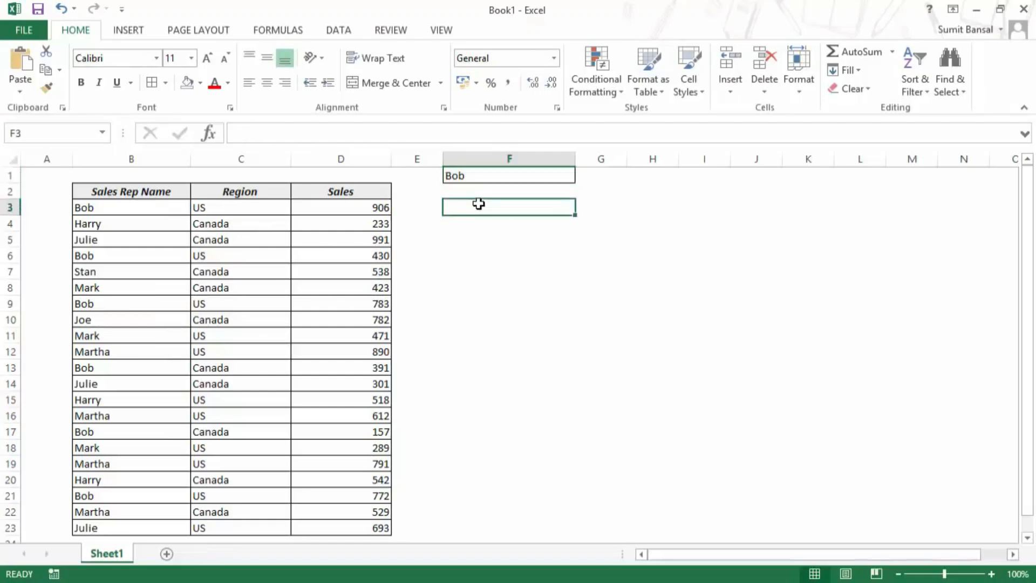
pyautogui.write('=sea')
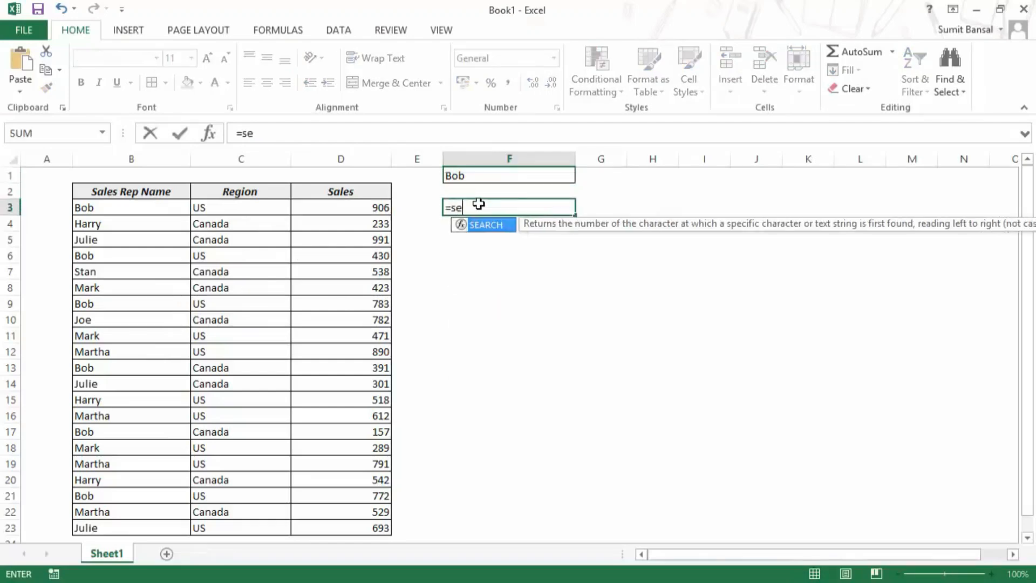
pyautogui.press('Tab')
pyautogui.click(477, 177)
pyautogui.press('F4')
pyautogui.write(',')
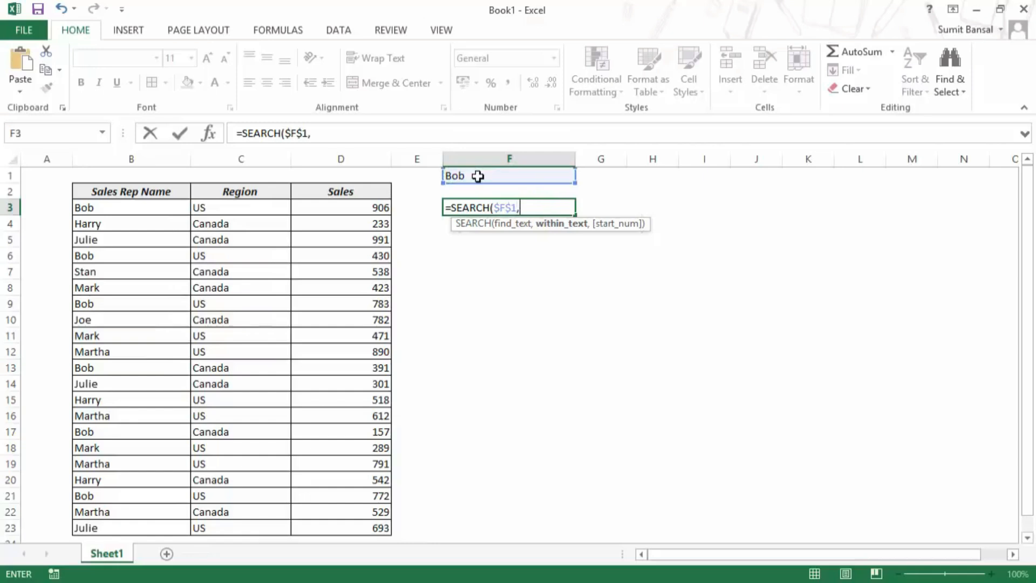
# - Complete the F3 formula as =SEARCH($F$1,$B3), locking only the column of the name reference
pyautogui.click(148, 208)
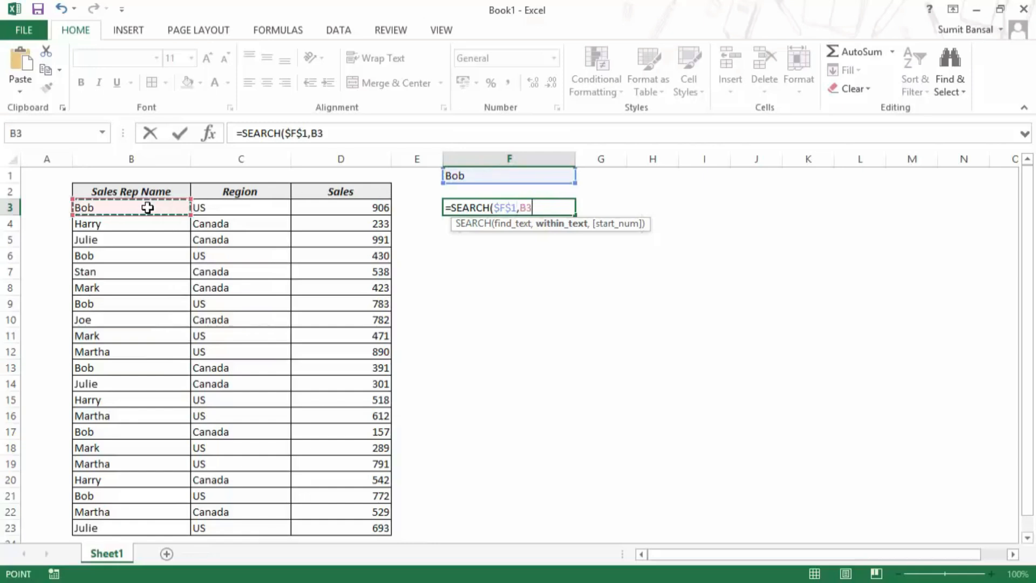
pyautogui.press('F4')
pyautogui.press('F4')
pyautogui.press('F4')
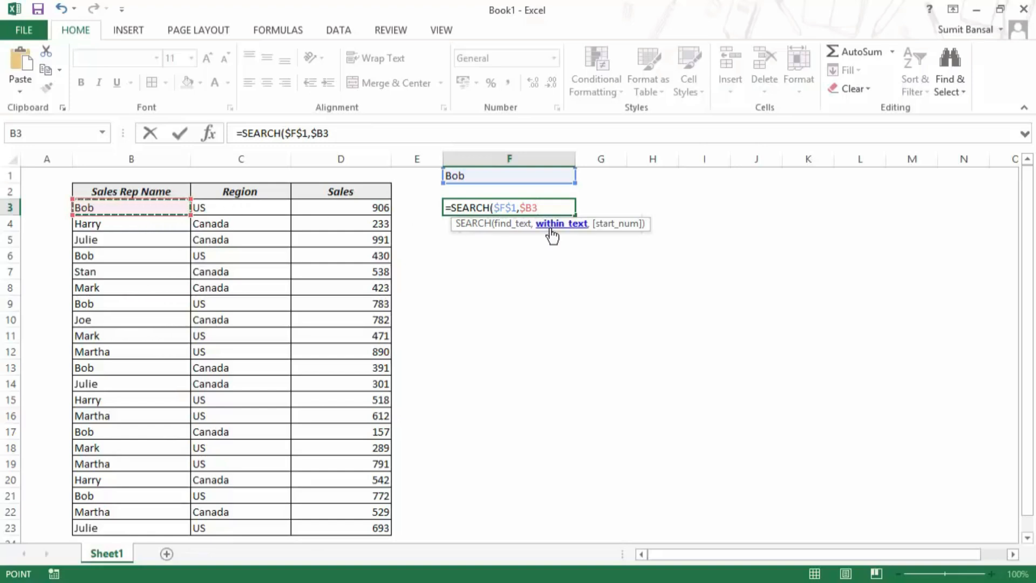
pyautogui.write(')')
pyautogui.press('Return')
pyautogui.press('Up')
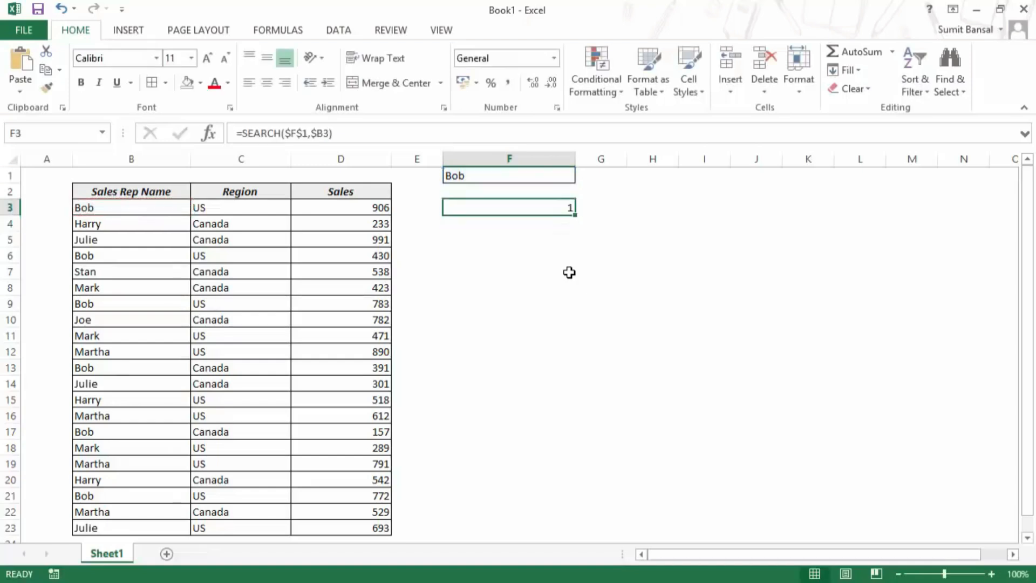
# - Fill the F3 SEARCH formula across to H3 and check the cell references used in G3
pyautogui.moveTo(576, 216); pyautogui.dragTo(670, 212)
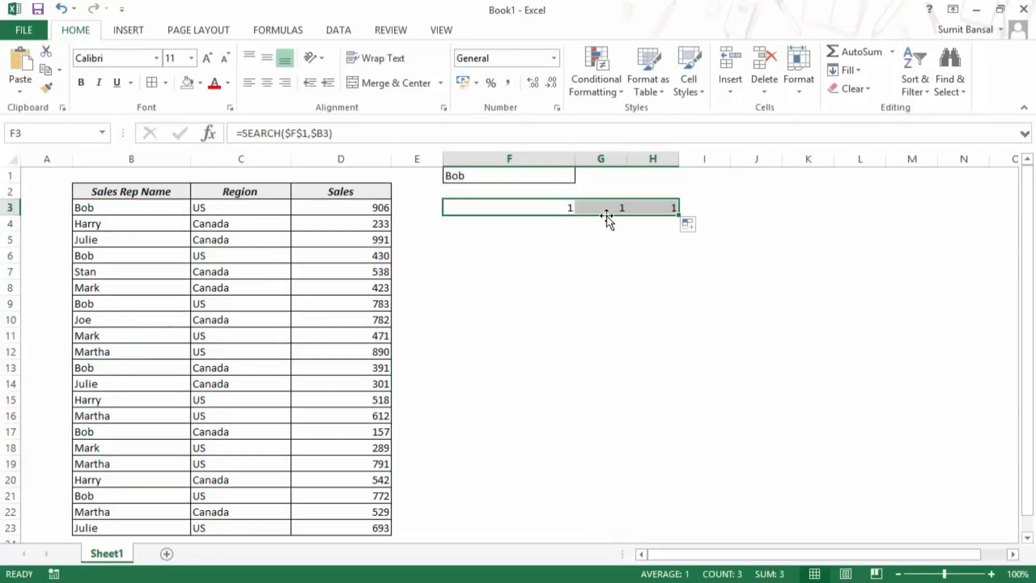
pyautogui.click(606, 210)
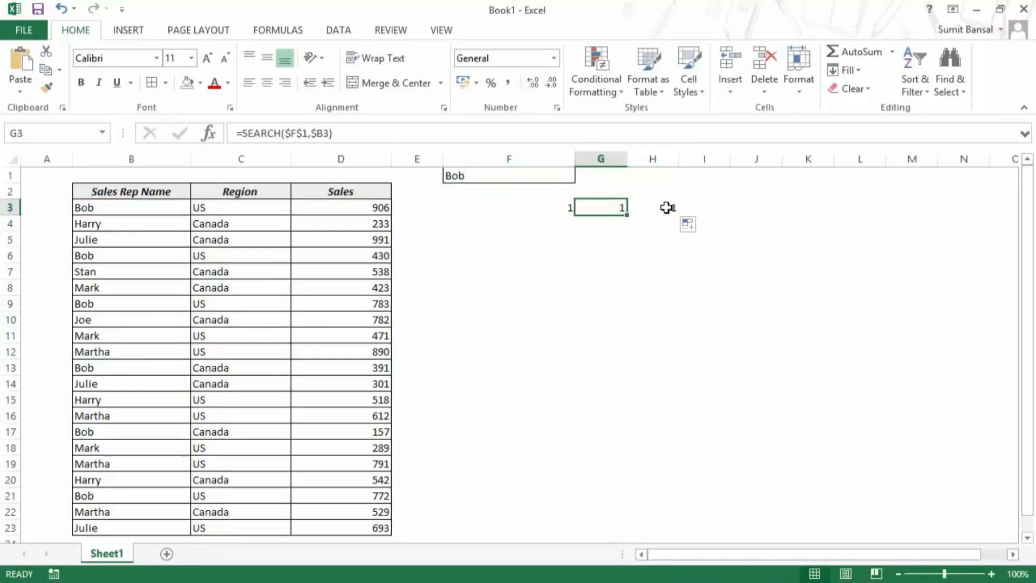
pyautogui.click(664, 208)
pyautogui.click(613, 207)
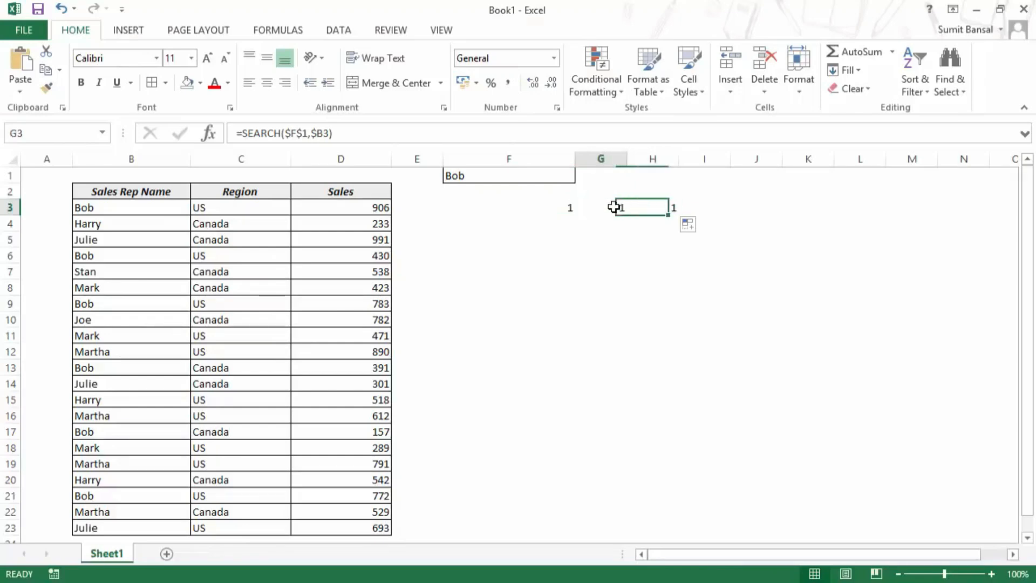
pyautogui.press('F2')
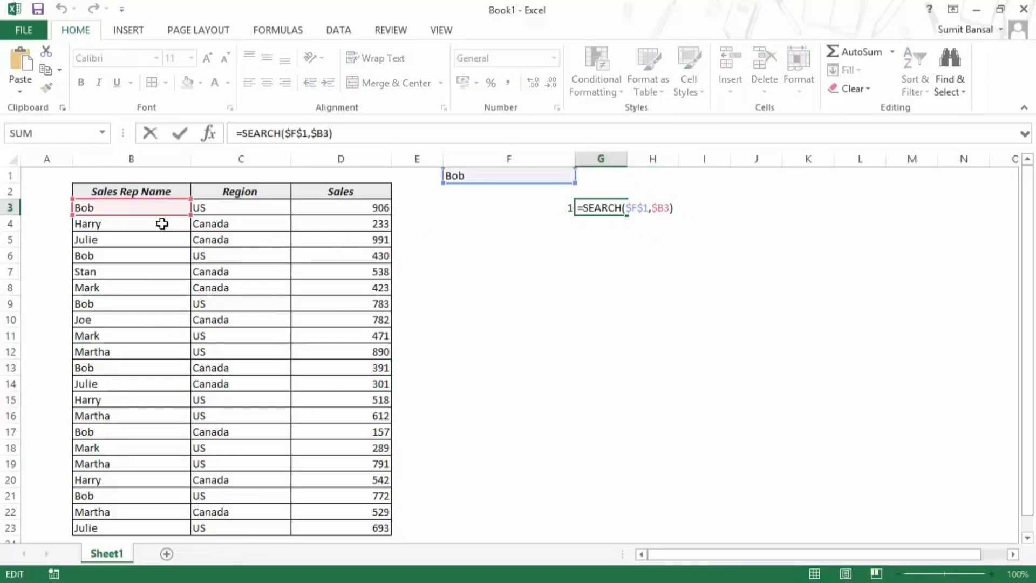
pyautogui.press('Escape')
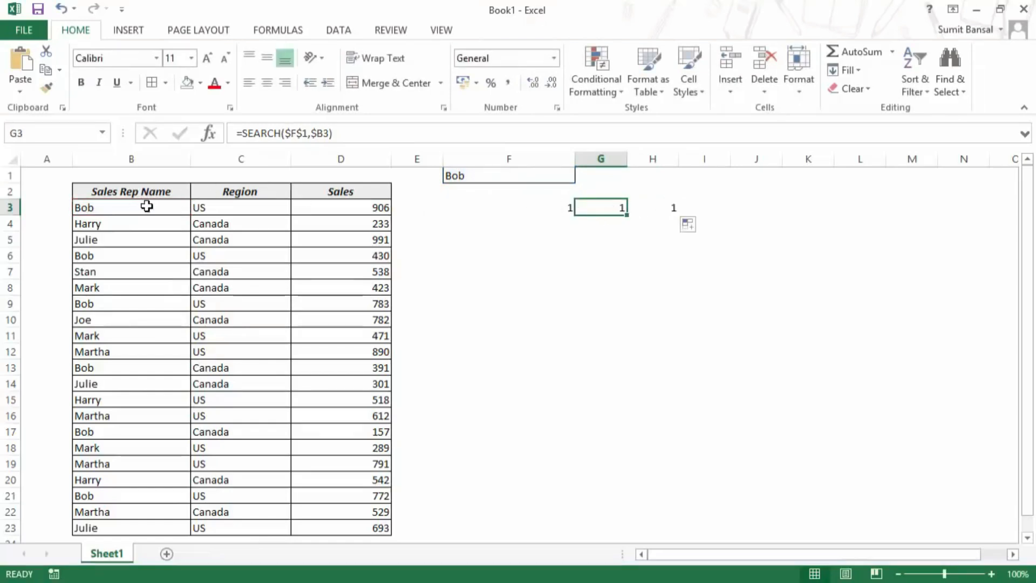
# - Fill the SEARCH formula from F3 down to F23
pyautogui.click(565, 210)
pyautogui.moveTo(576, 218); pyautogui.dragTo(550, 530)
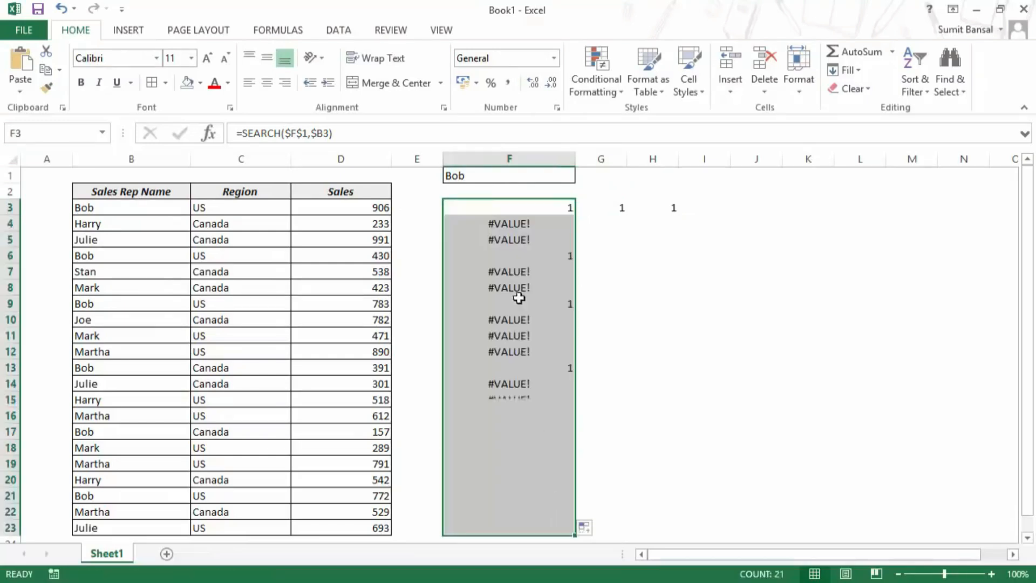
# - Wrap the SEARCH function in F3 in ISNUMBER so the formula reads =ISNUMBER(SEARCH($F$1,$B3))
pyautogui.click(520, 207)
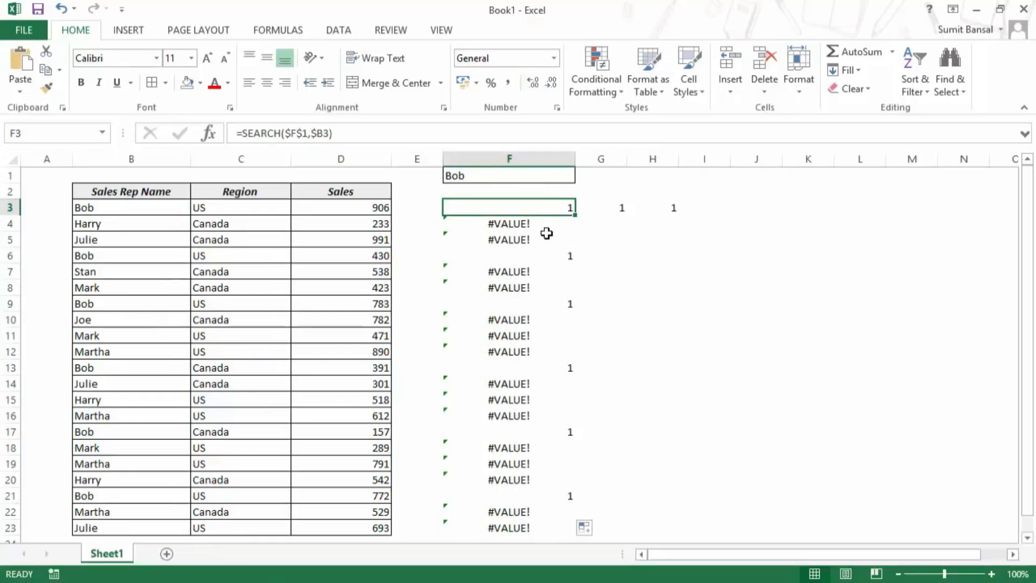
pyautogui.press('F2')
pyautogui.click(501, 209)
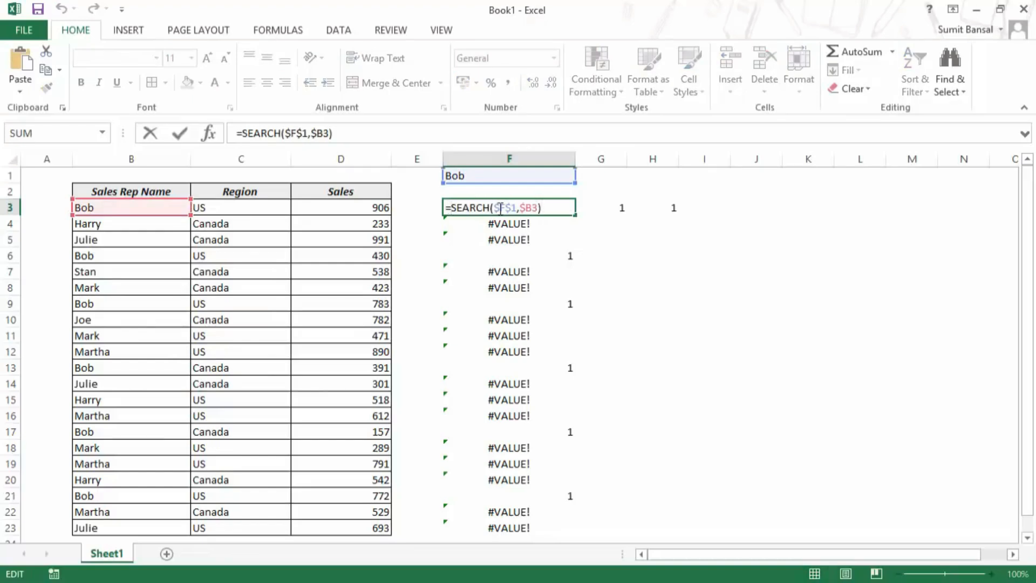
pyautogui.write('isnum')
pyautogui.press('Tab')
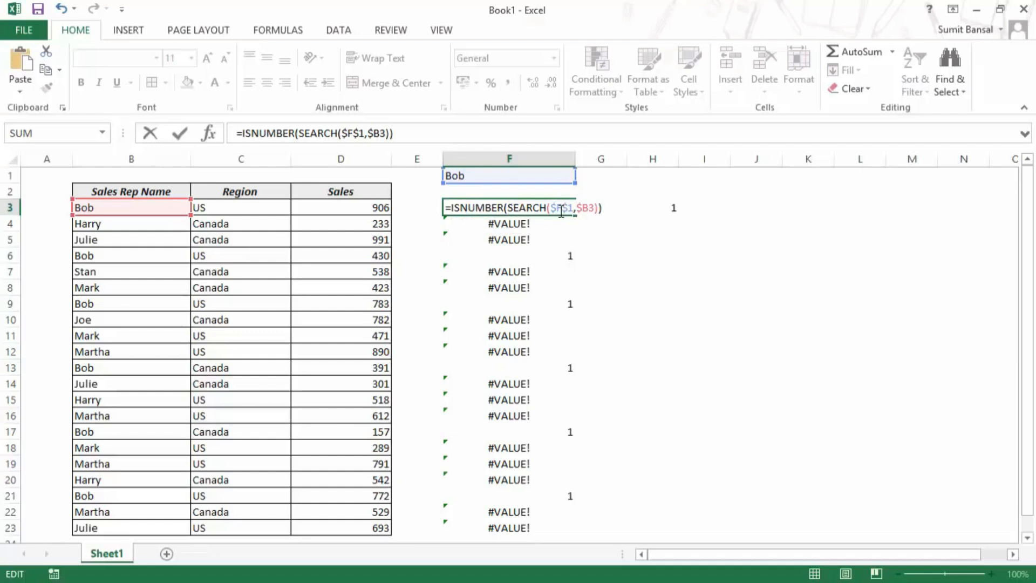
pyautogui.moveTo(473, 207); pyautogui.dragTo(550, 207)
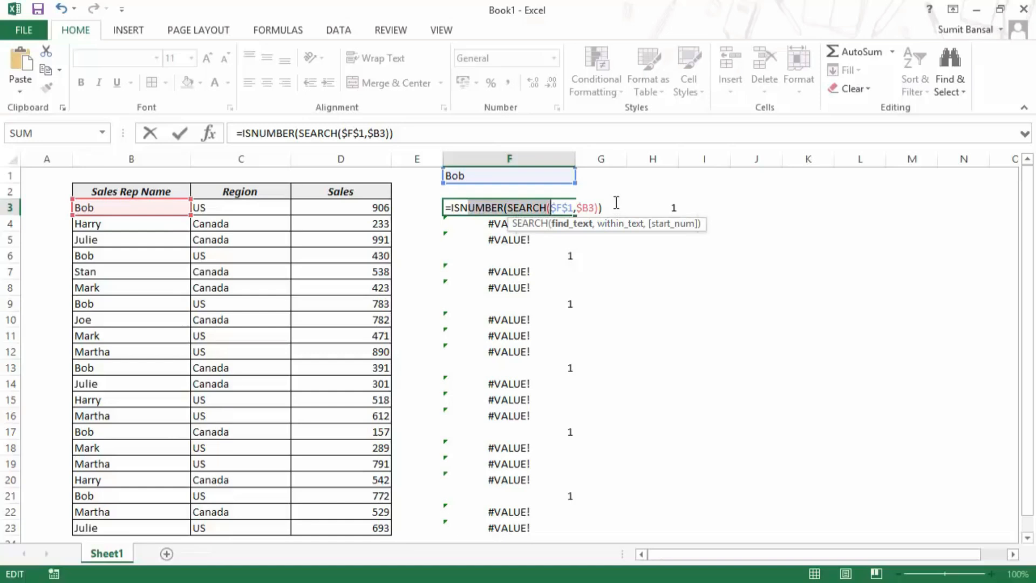
pyautogui.press('Return')
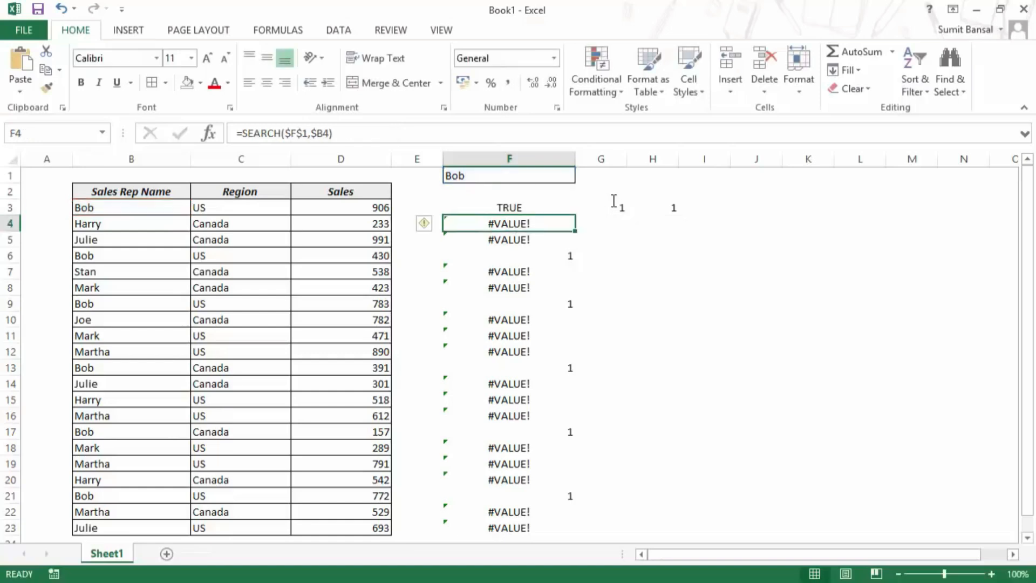
# - Fill the ISNUMBER formula from F3 down to F23 and check the F4 result against the names in column B
pyautogui.click(541, 204)
pyautogui.doubleClick(575, 215)
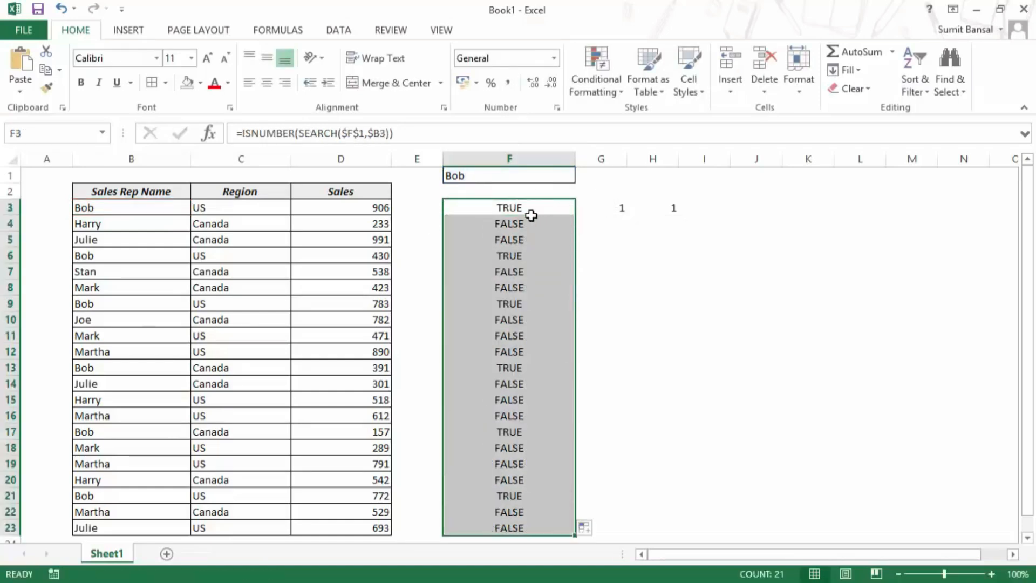
pyautogui.click(508, 226)
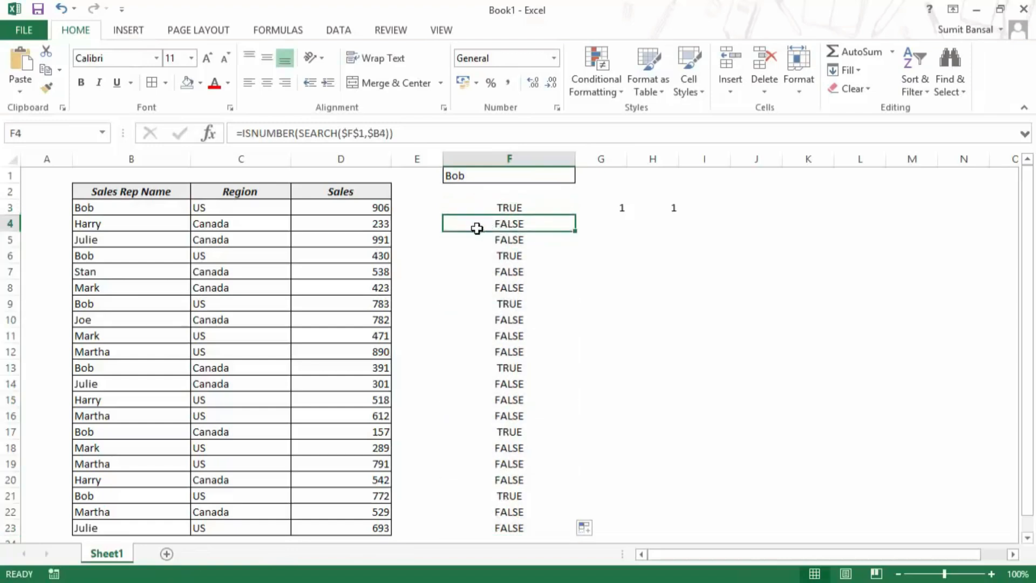
pyautogui.click(130, 230)
pyautogui.click(129, 236)
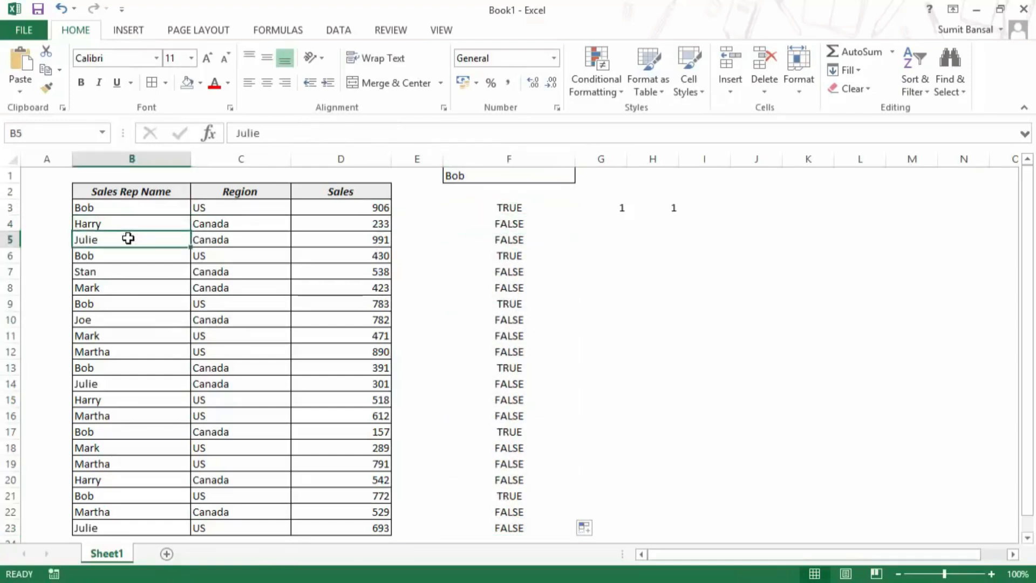
# - Copy the full ISNUMBER formula text from F3 and leave the cell without editing it
pyautogui.doubleClick(511, 209)
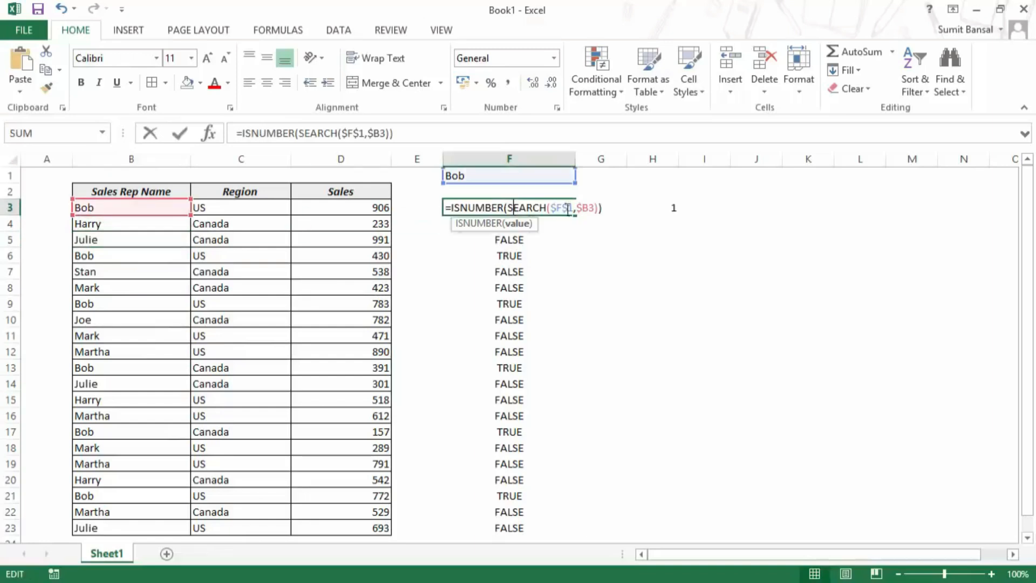
pyautogui.moveTo(618, 209); pyautogui.dragTo(426, 208)
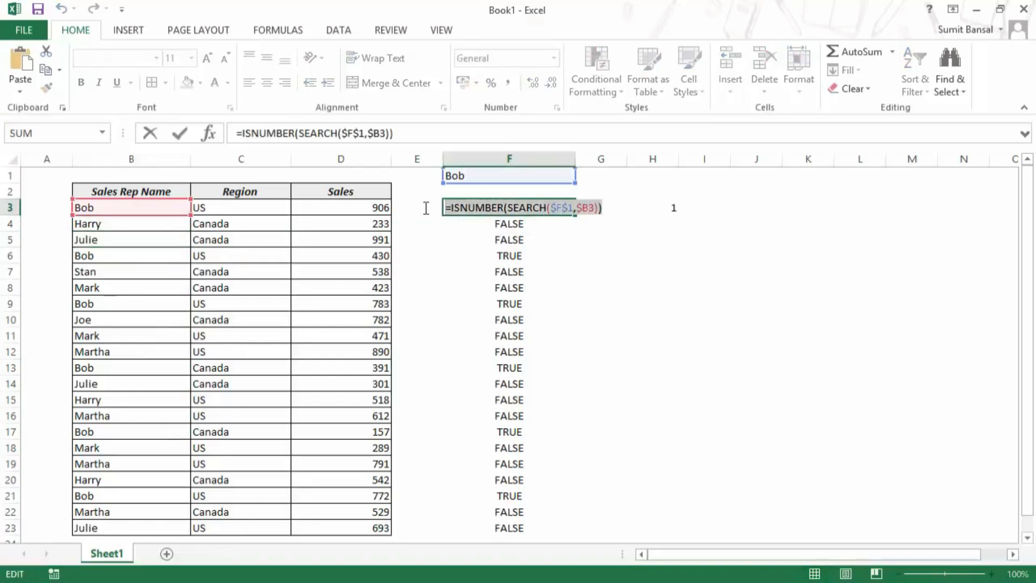
pyautogui.press('Escape')
# - Start a formula-based conditional formatting rule for B3:D23 using the copied formula =ISNUMBER(SEARCH($F$1,$B3))
pyautogui.moveTo(164, 209); pyautogui.dragTo(335, 530)
pyautogui.click(603, 50)
pyautogui.click(621, 287)
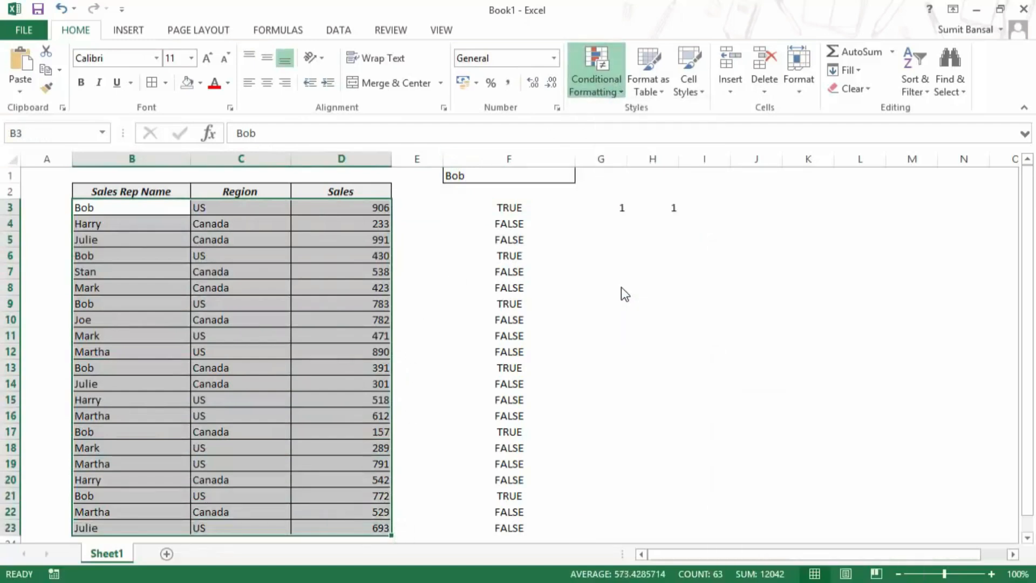
pyautogui.click(568, 177)
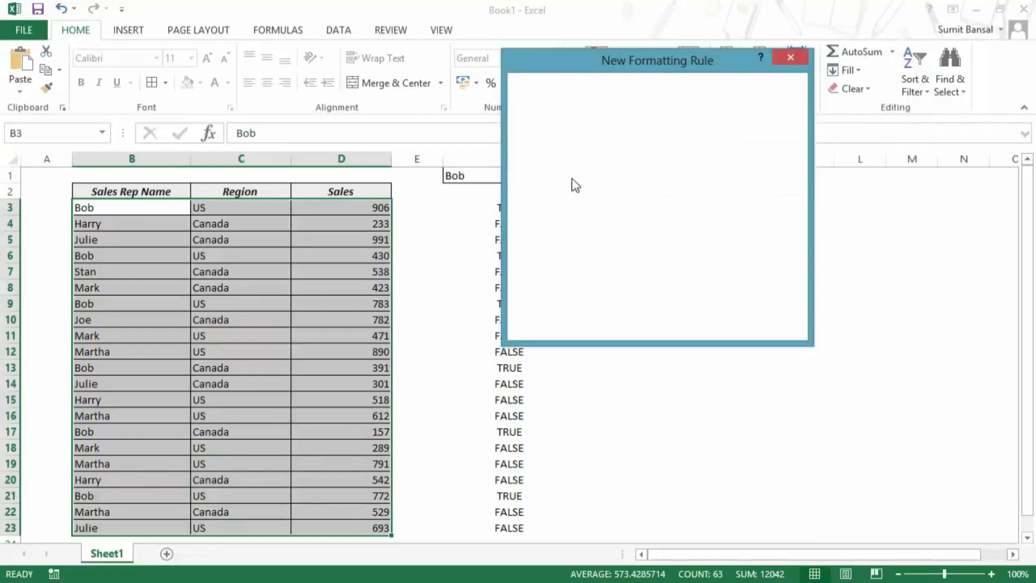
pyautogui.click(599, 241)
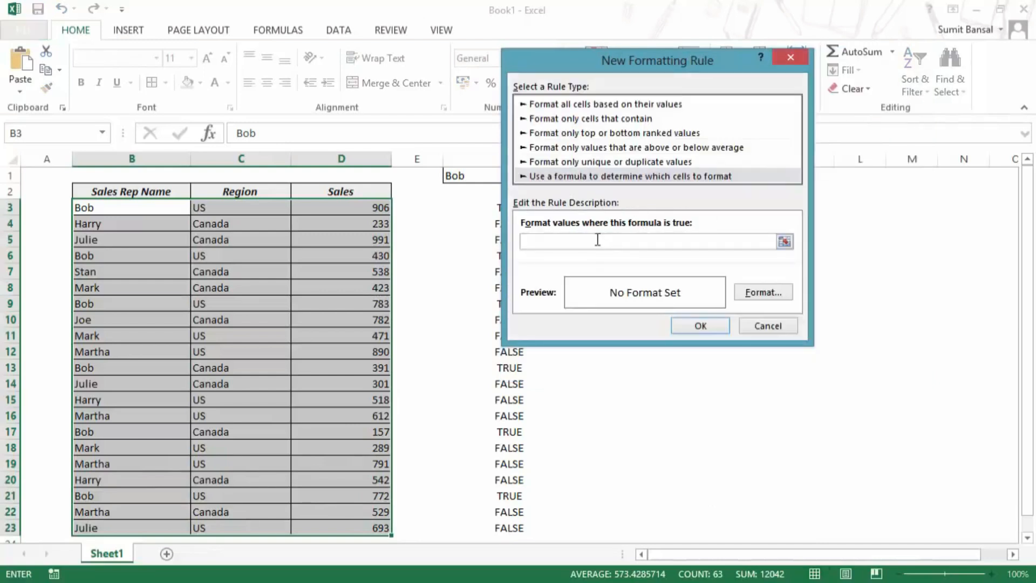
pyautogui.hotkey('ctrl', 'v')
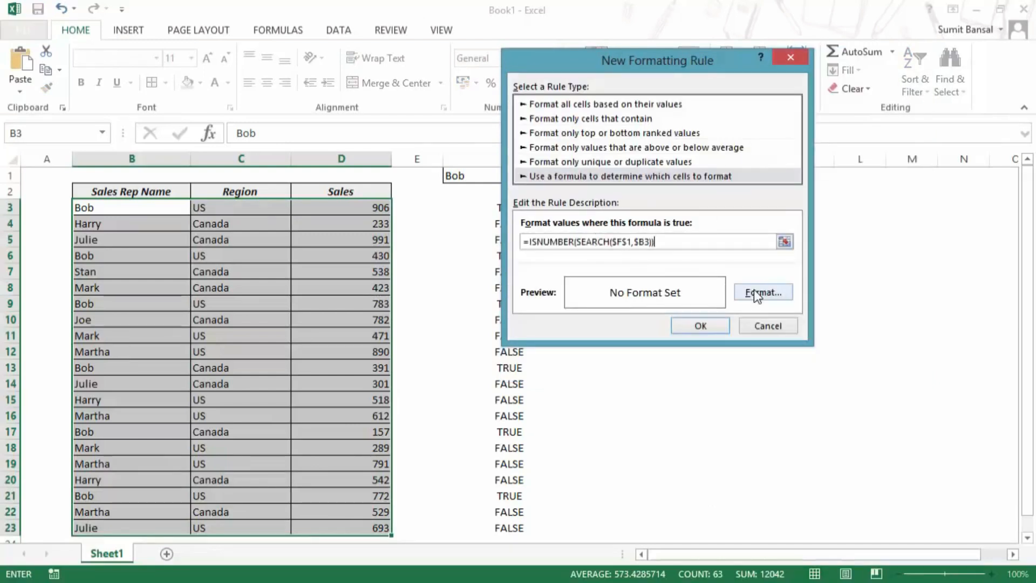
# - Give the rule an orange background fill and apply it to the table data
pyautogui.click(754, 290)
pyautogui.click(560, 193)
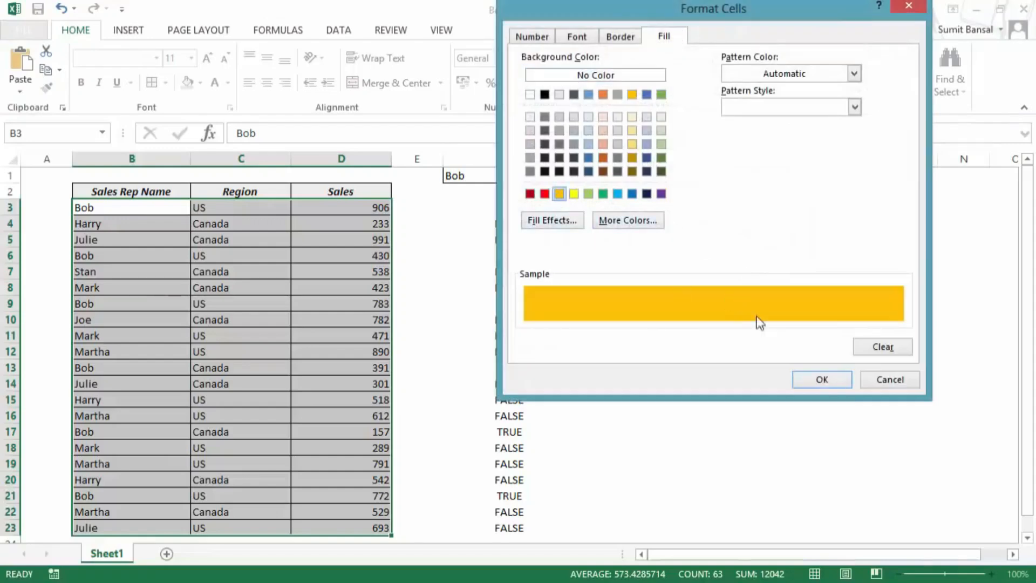
pyautogui.click(806, 378)
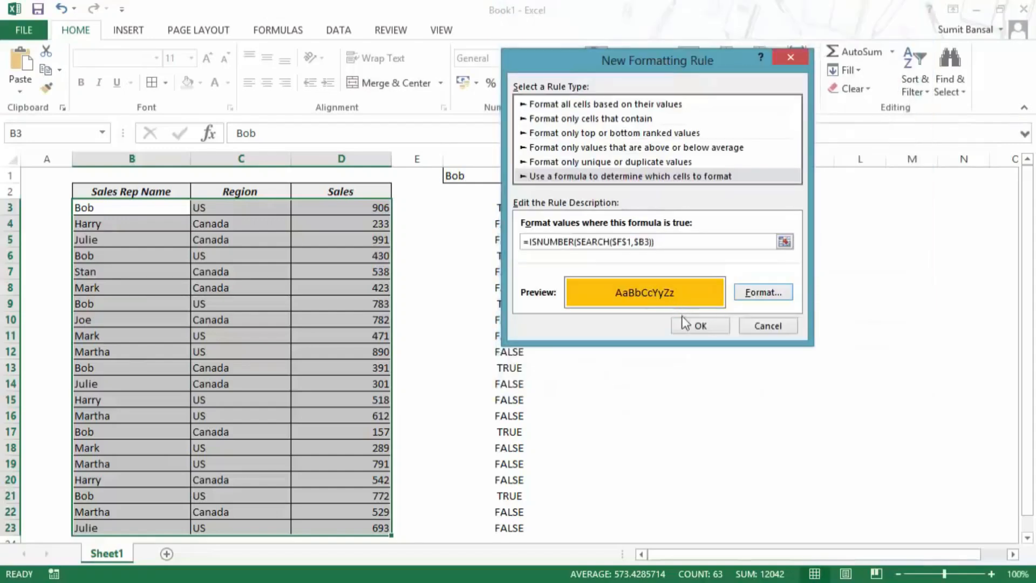
pyautogui.click(698, 326)
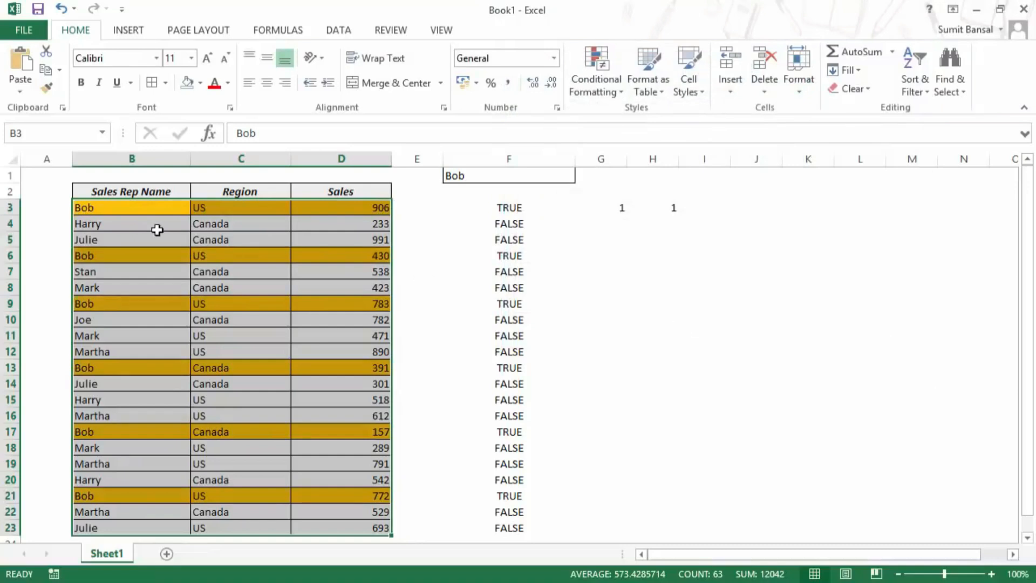
# - Compare B3 with the search cell, and replace the search text in F1 with the sales rep name listed in B4
pyautogui.click(162, 209)
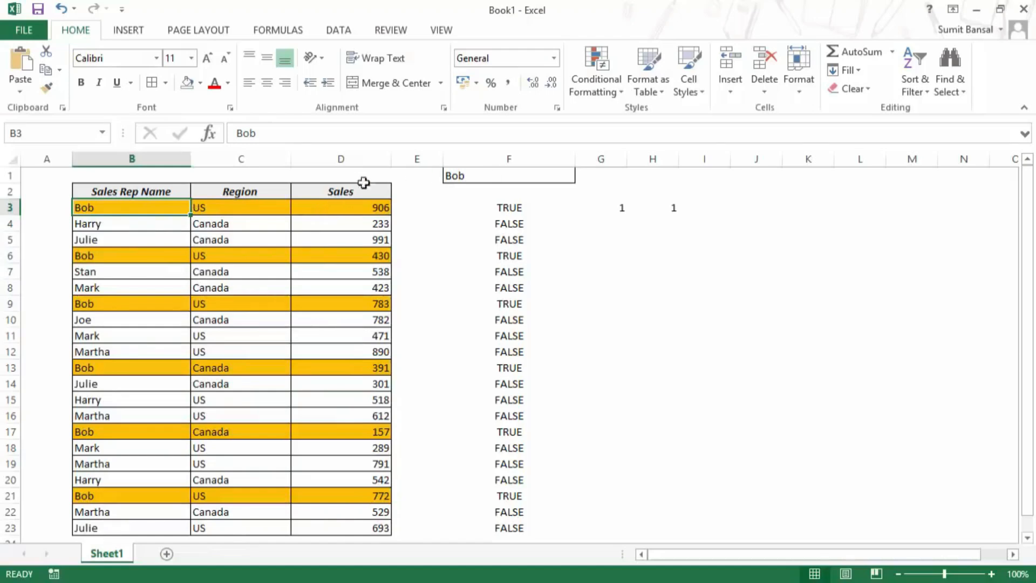
pyautogui.click(465, 174)
pyautogui.click(168, 210)
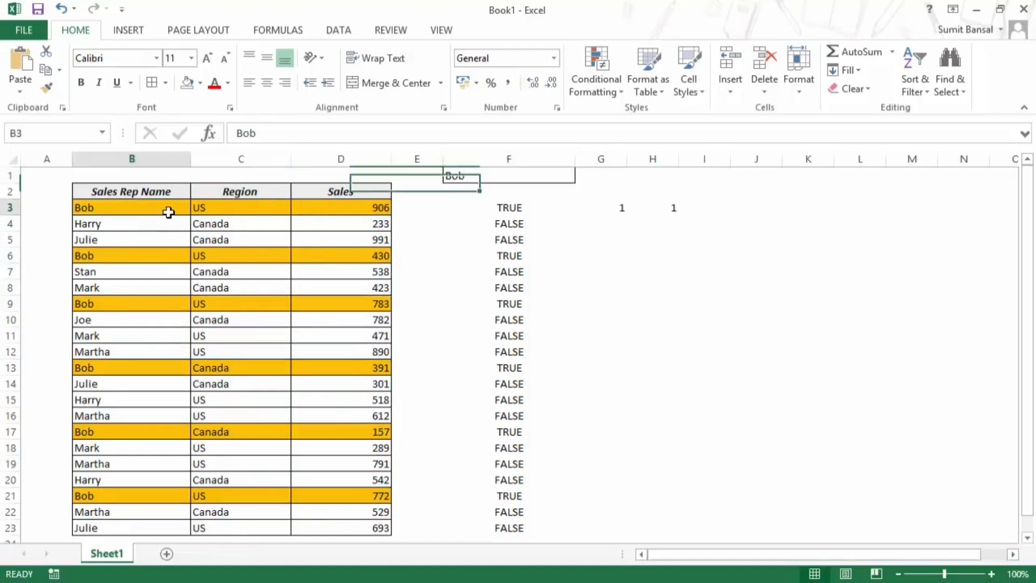
pyautogui.click(462, 173)
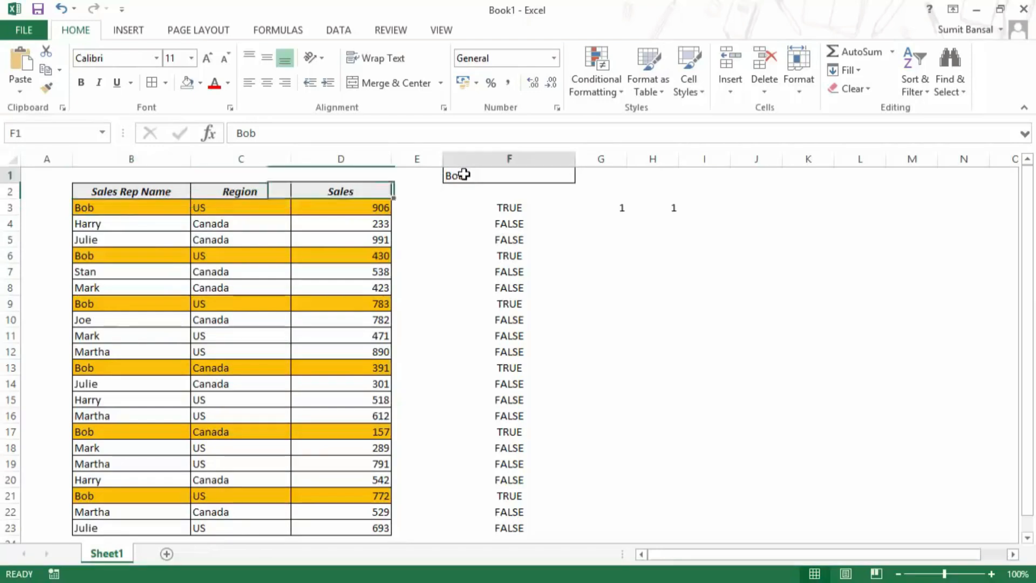
pyautogui.write('Ha')
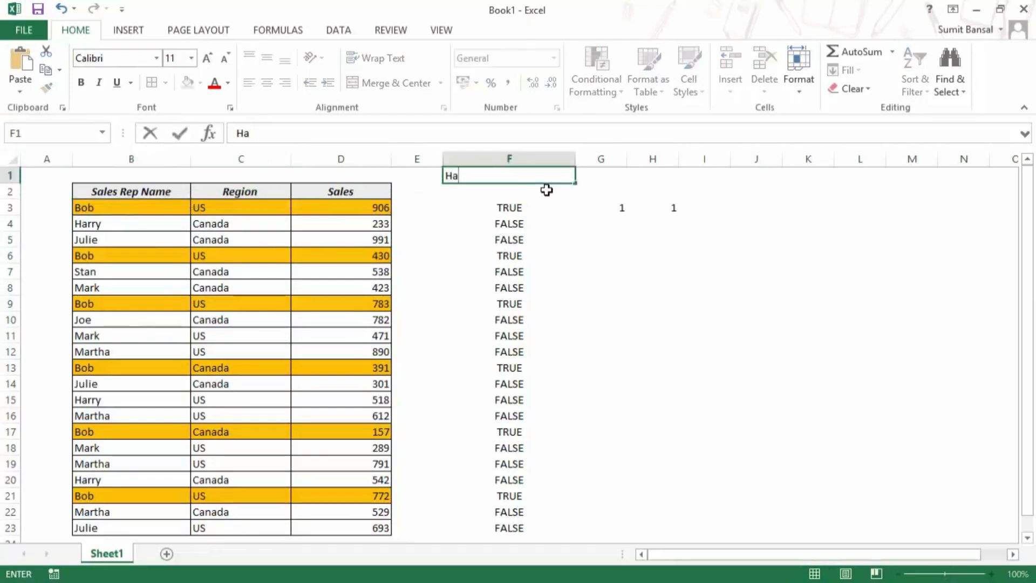
pyautogui.write('RR')
pyautogui.write('rry')
pyautogui.press('Return')
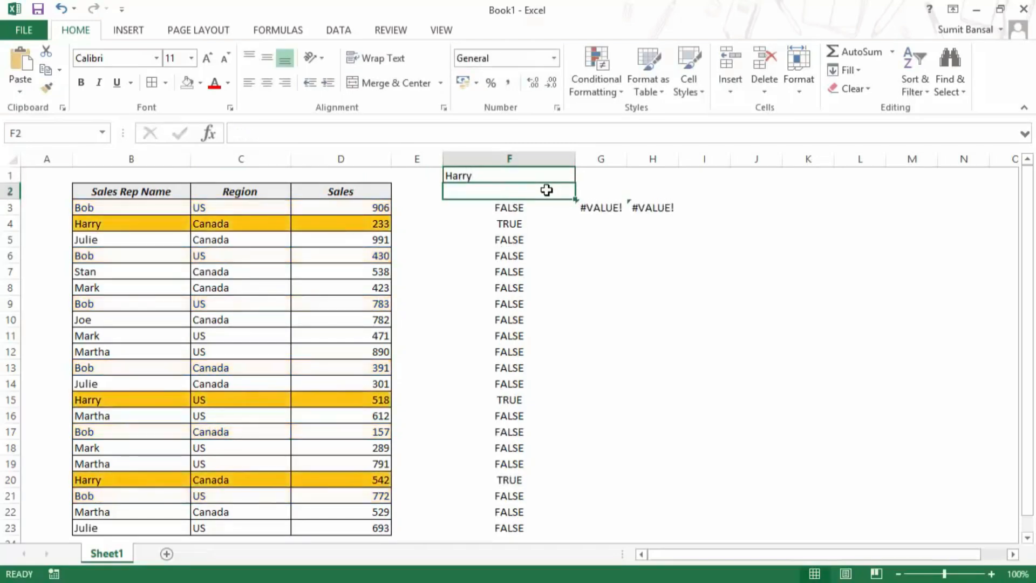
pyautogui.press('Up')
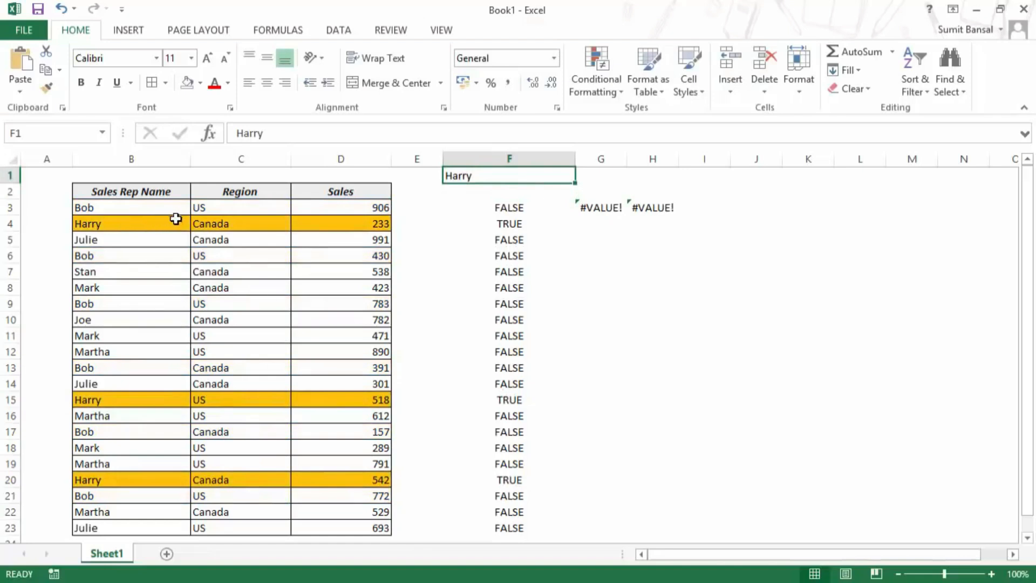
# - Fill the F3 ISNUMBER formula across and down to H23, and compare row 4's results with the table
pyautogui.click(516, 210)
pyautogui.moveTo(575, 215)
pyautogui.mouseDown()
pyautogui.moveTo(561, 527)
pyautogui.moveTo(696, 520)
pyautogui.moveTo(685, 521)
pyautogui.mouseUp()
pyautogui.moveTo(498, 224); pyautogui.dragTo(630, 225)
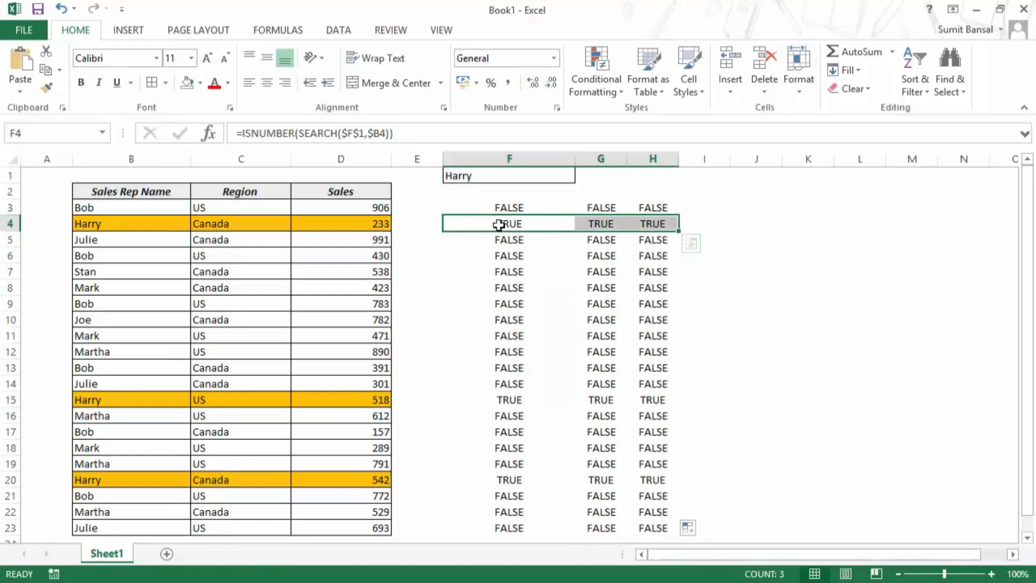
pyautogui.click(155, 221)
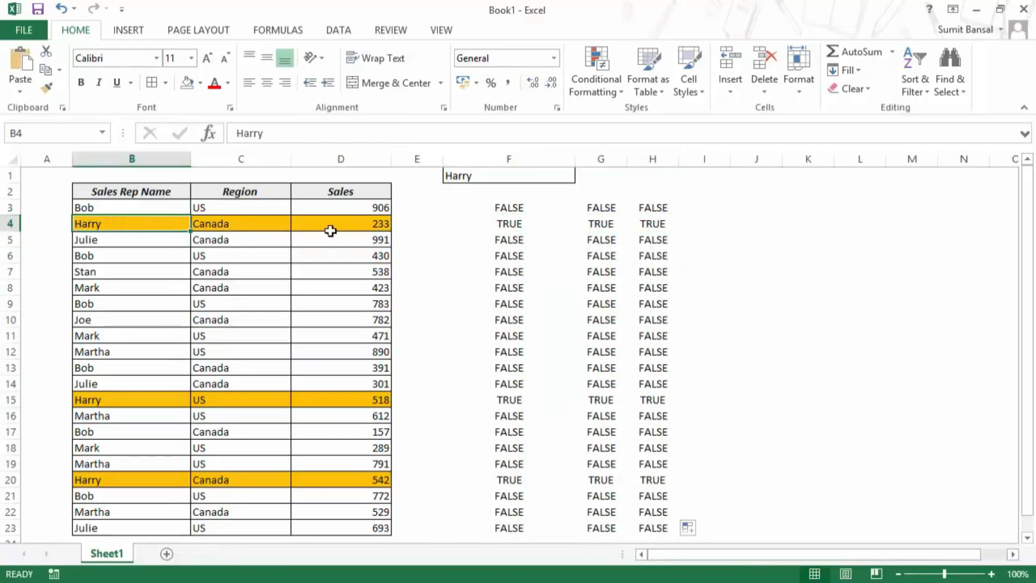
# - Try the sales rep name listed in B5 as the search text in F1, and clear the cell
pyautogui.click(482, 176)
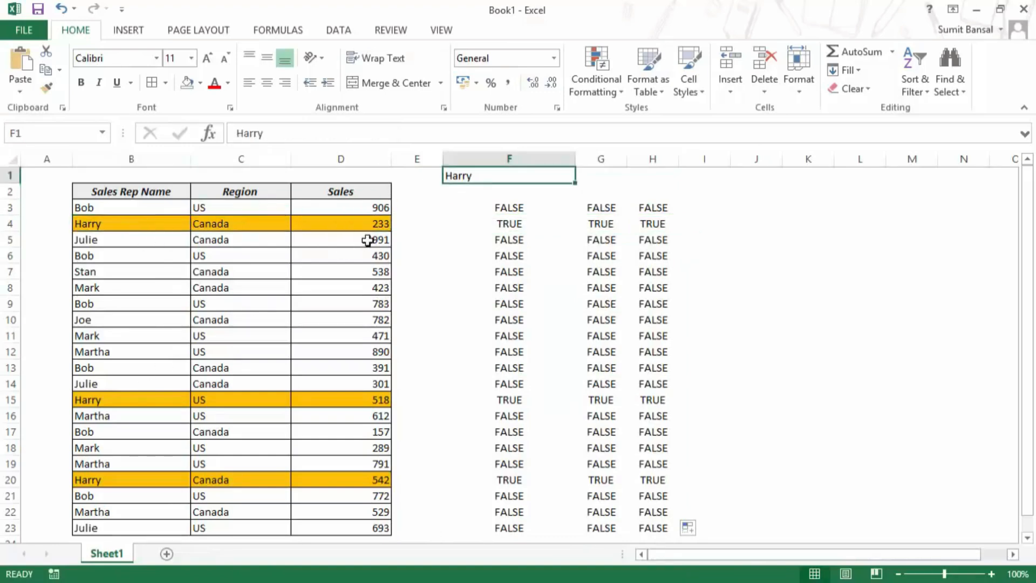
pyautogui.write('Jule')
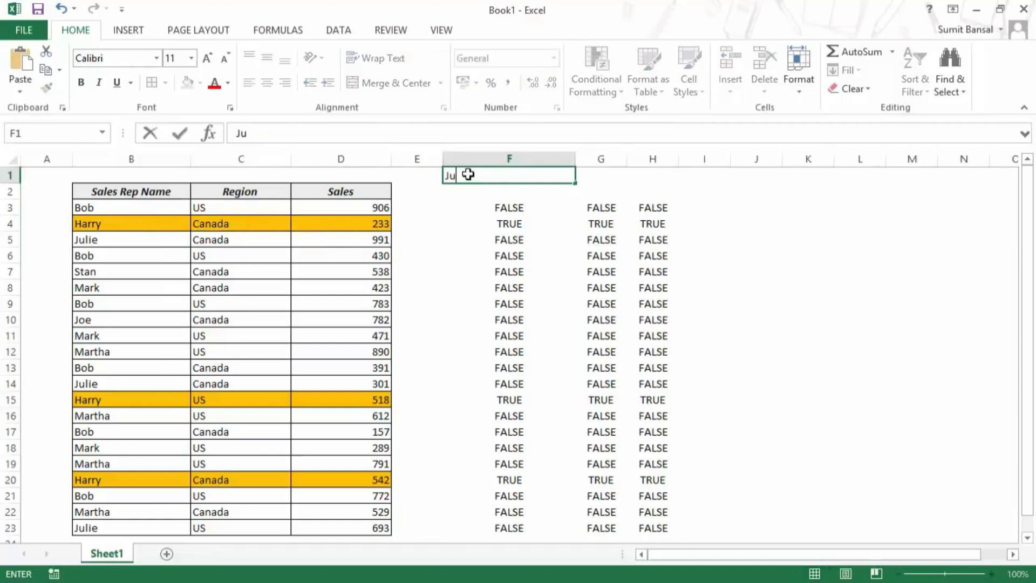
pyautogui.hotkey('ctrl', 'Return')
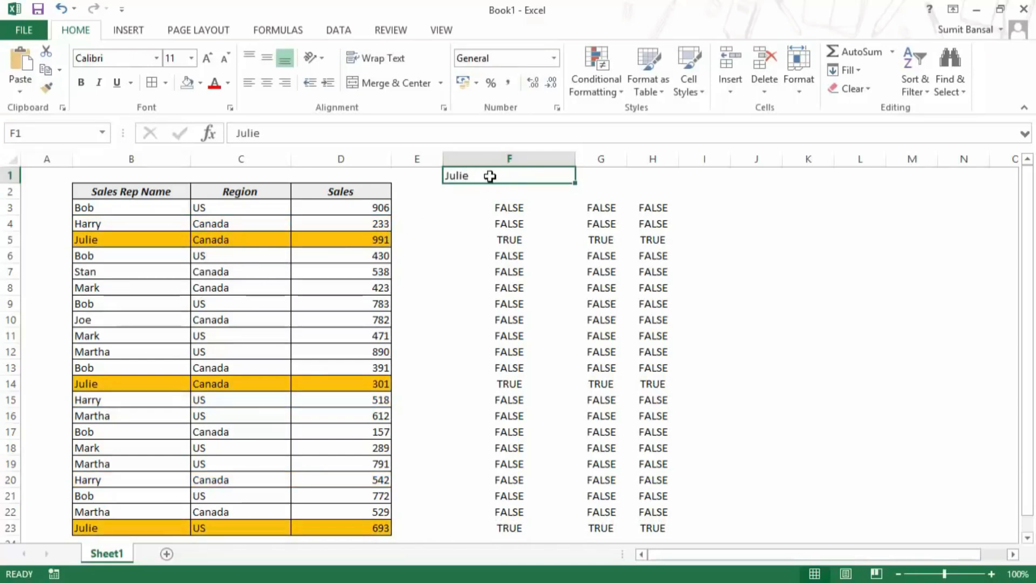
pyautogui.press('Delete')
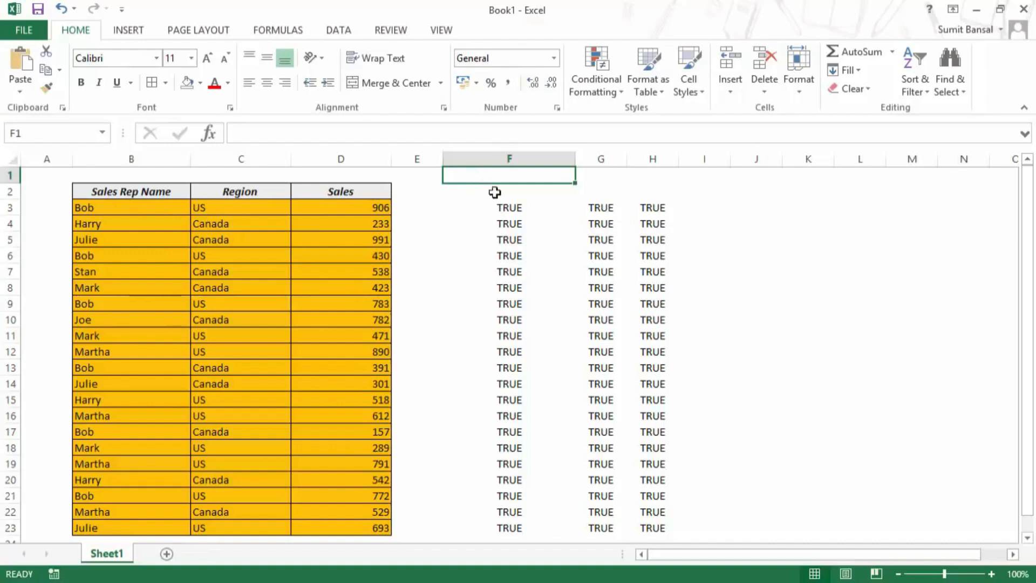
# - Wrap the F3 formula in an AND that also requires a non-empty search cell: =AND($F$1<>"", ISNUMBER(SEARCH($F$1,$B3)))
pyautogui.click(507, 207)
pyautogui.press('F2')
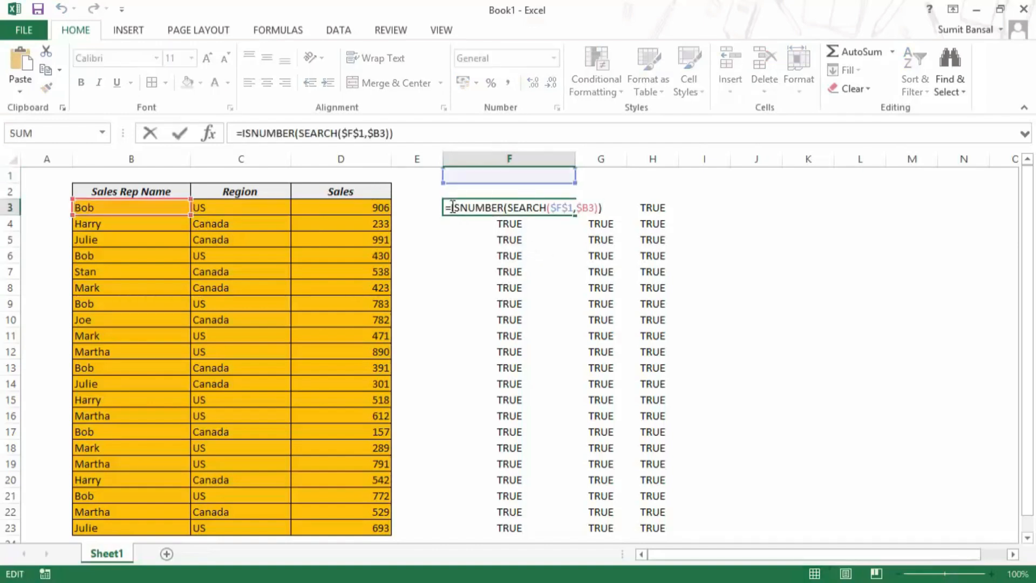
pyautogui.click(454, 208)
pyautogui.press('Left')
pyautogui.write('AND(')
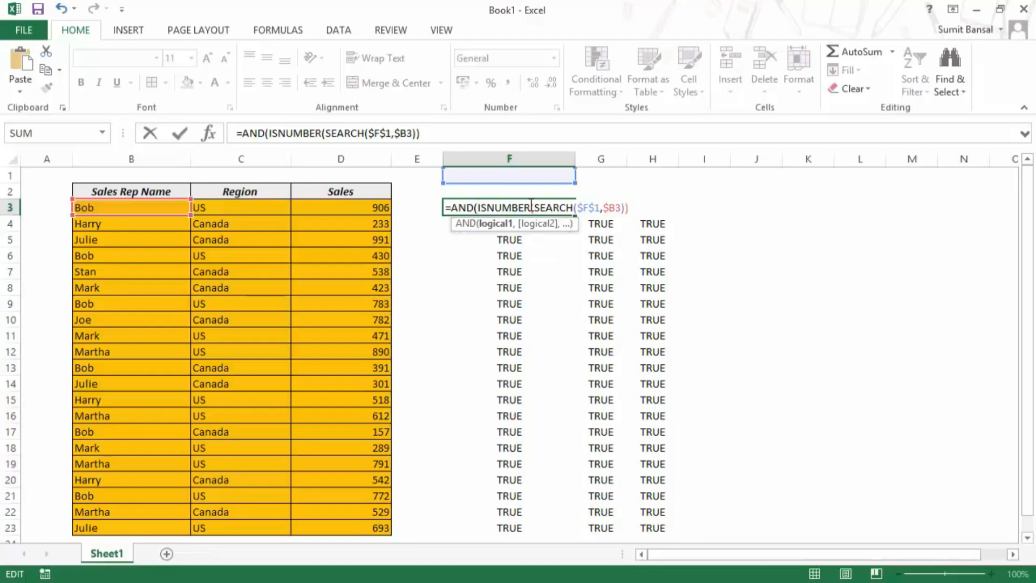
pyautogui.click(488, 176)
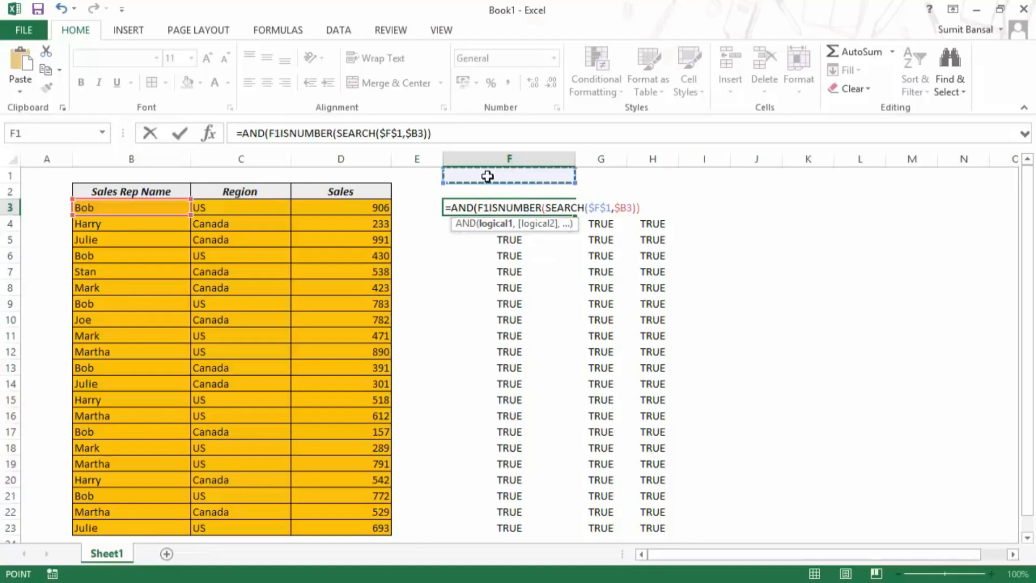
pyautogui.press('F4')
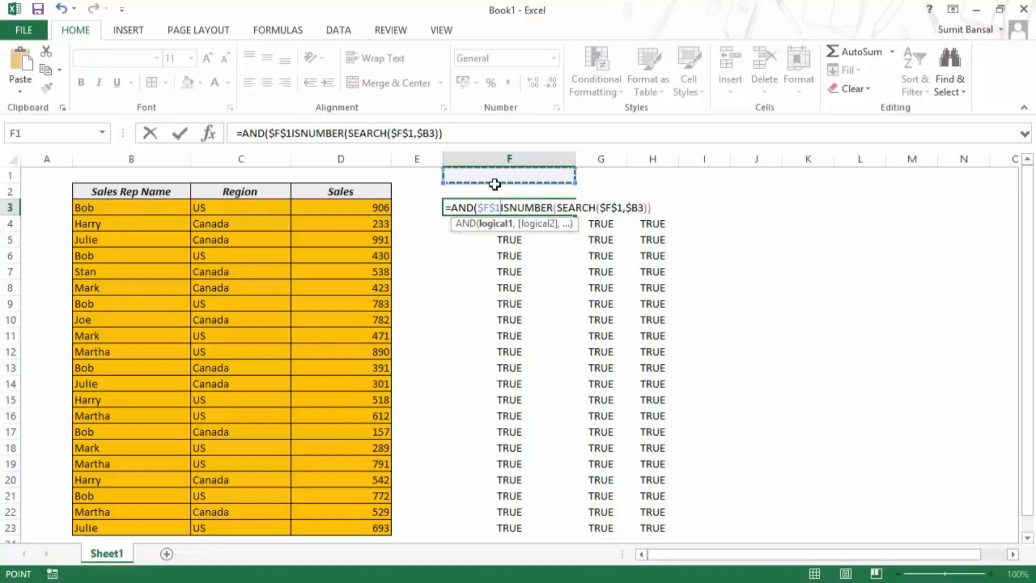
pyautogui.write('<>"",')
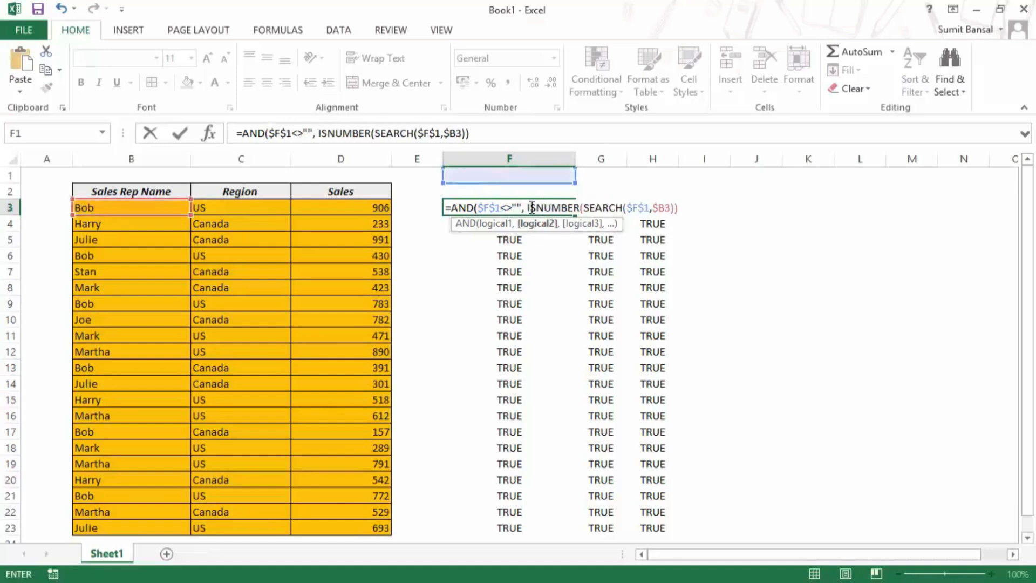
pyautogui.press('F2')
pyautogui.hotkey('ctrl', 'Return')
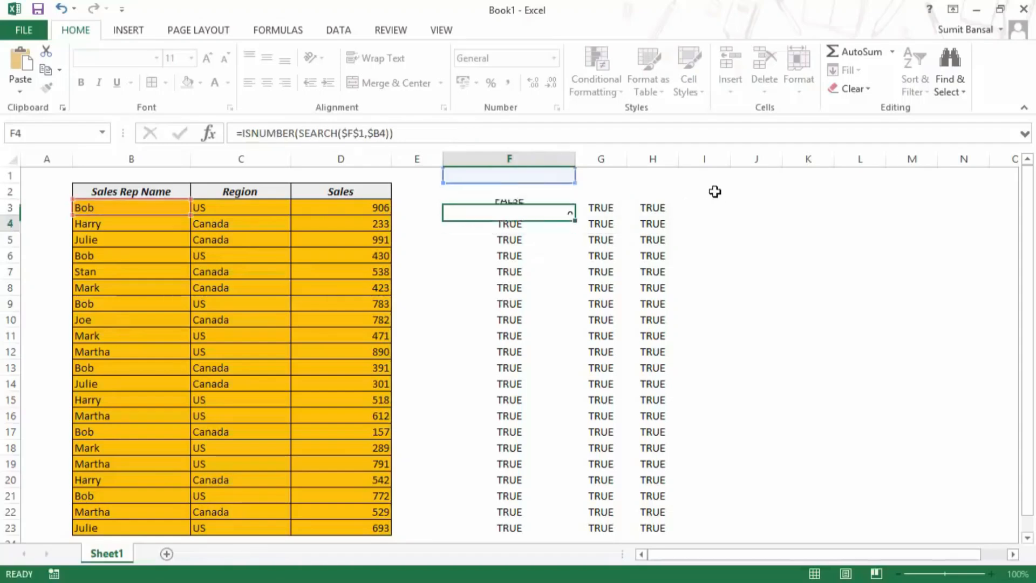
# - Fill the F3 AND formula down and across to H23, and enter the sales rep name listed in B3 as the search text in F1
pyautogui.doubleClick(576, 216)
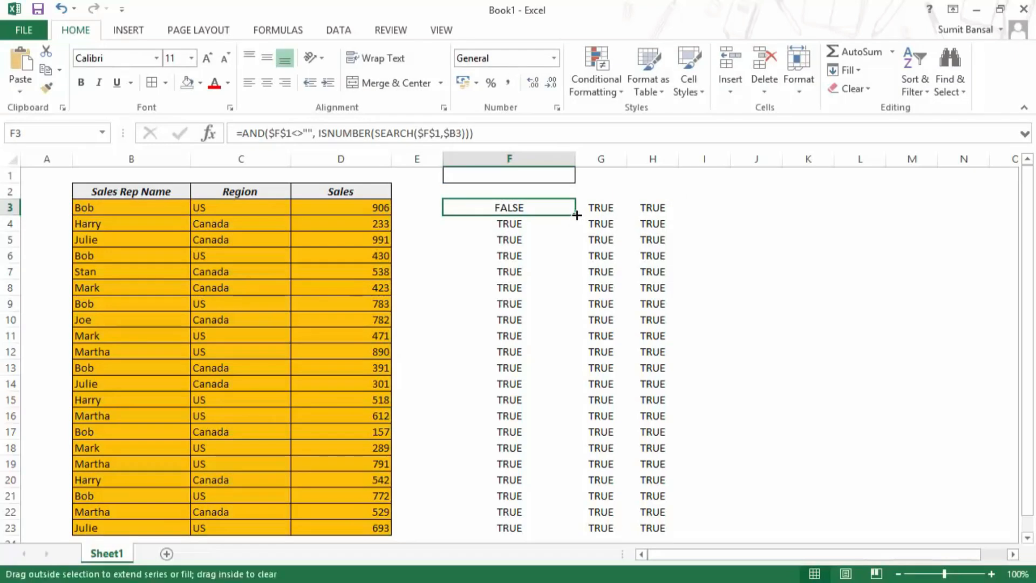
pyautogui.moveTo(575, 535); pyautogui.dragTo(656, 532)
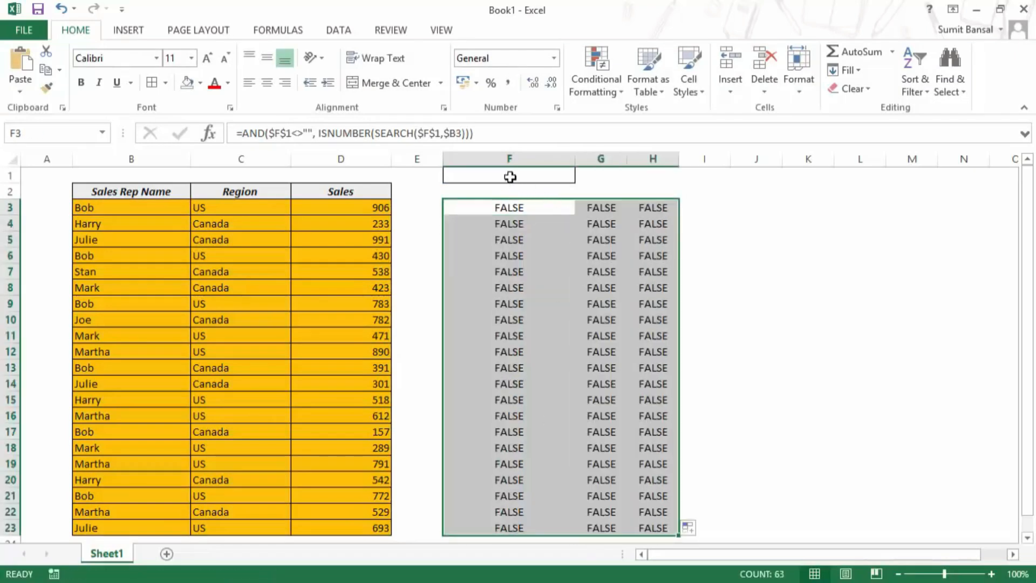
pyautogui.click(507, 177)
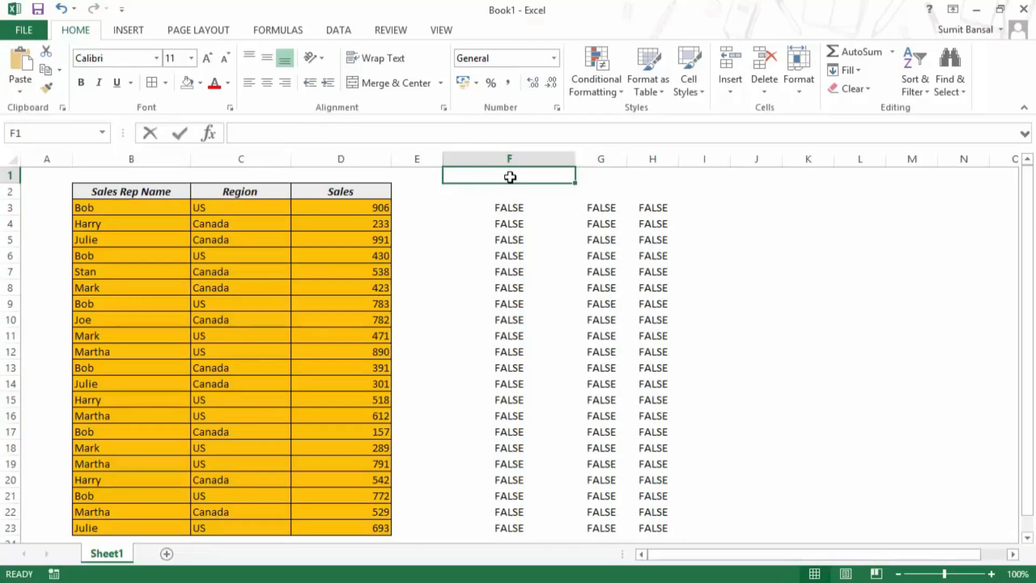
pyautogui.write('Bob')
pyautogui.hotkey('ctrl', 'Return')
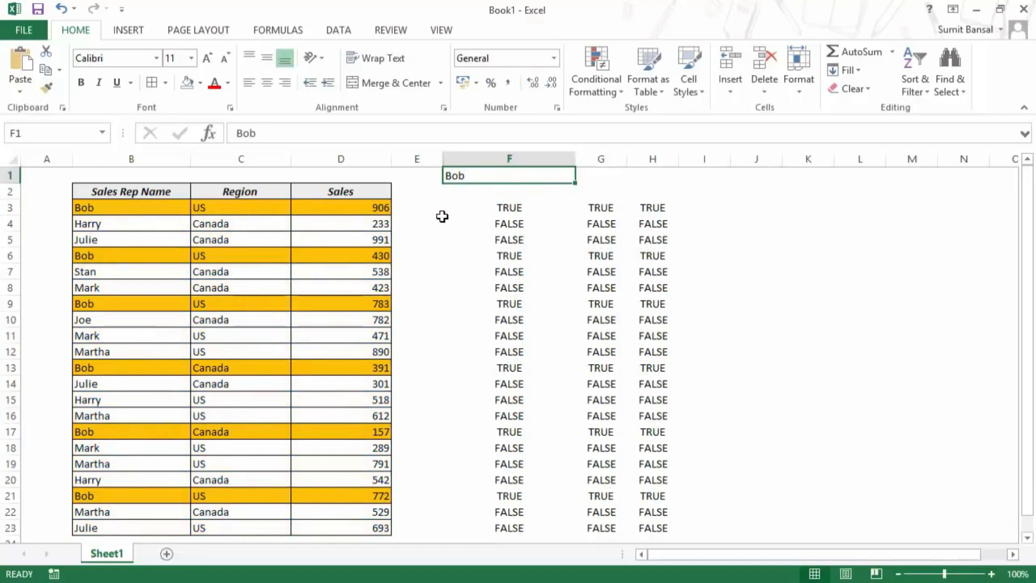
# - Replace the formula of the conditional formatting rule on B3:D23 with the AND formula copied from F3
pyautogui.doubleClick(500, 208)
pyautogui.moveTo(688, 208); pyautogui.dragTo(441, 207)
pyautogui.press('Escape')
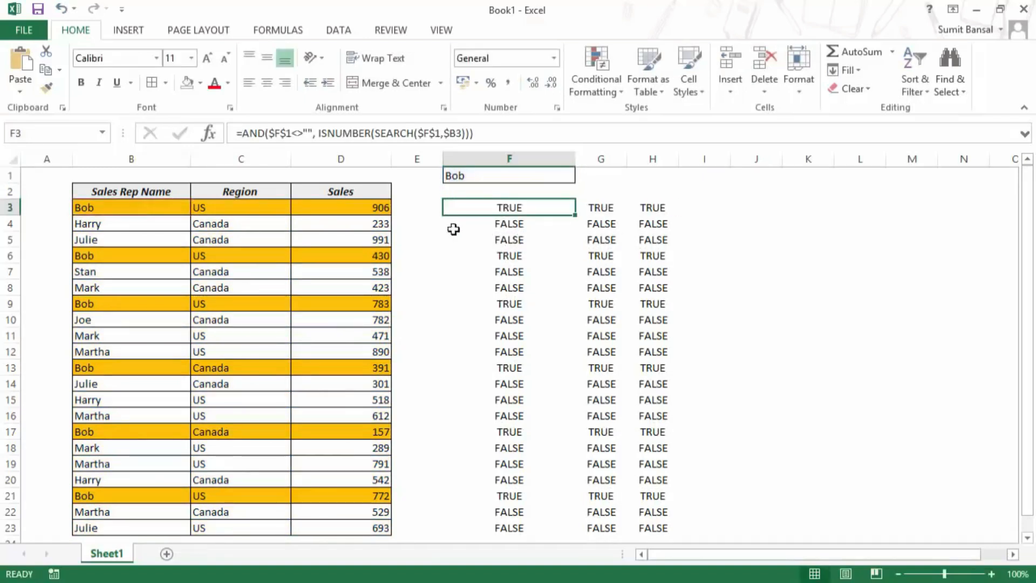
pyautogui.moveTo(138, 208); pyautogui.dragTo(366, 532)
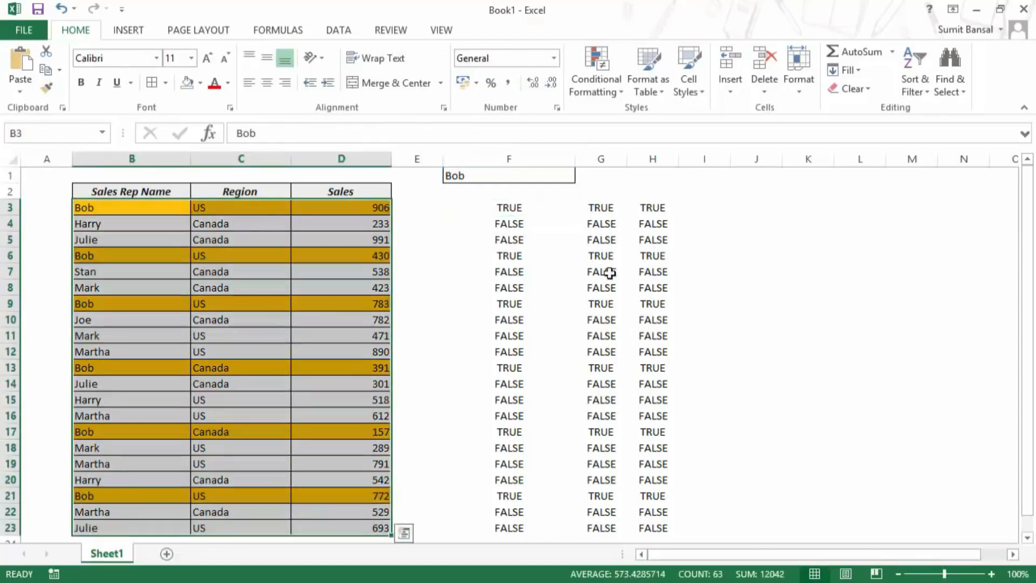
pyautogui.click(596, 73)
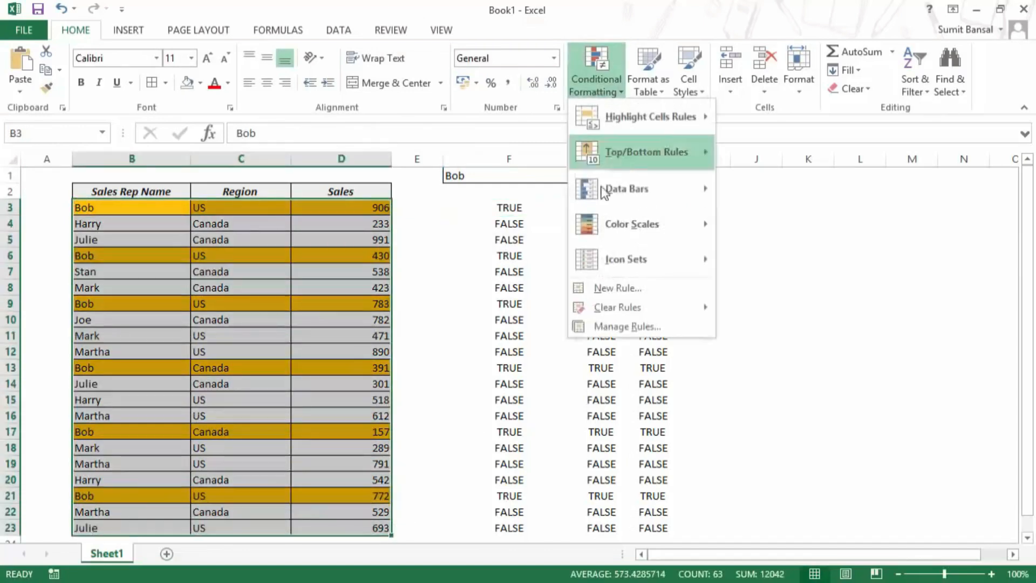
pyautogui.click(626, 326)
pyautogui.click(481, 178)
pyautogui.click(530, 136)
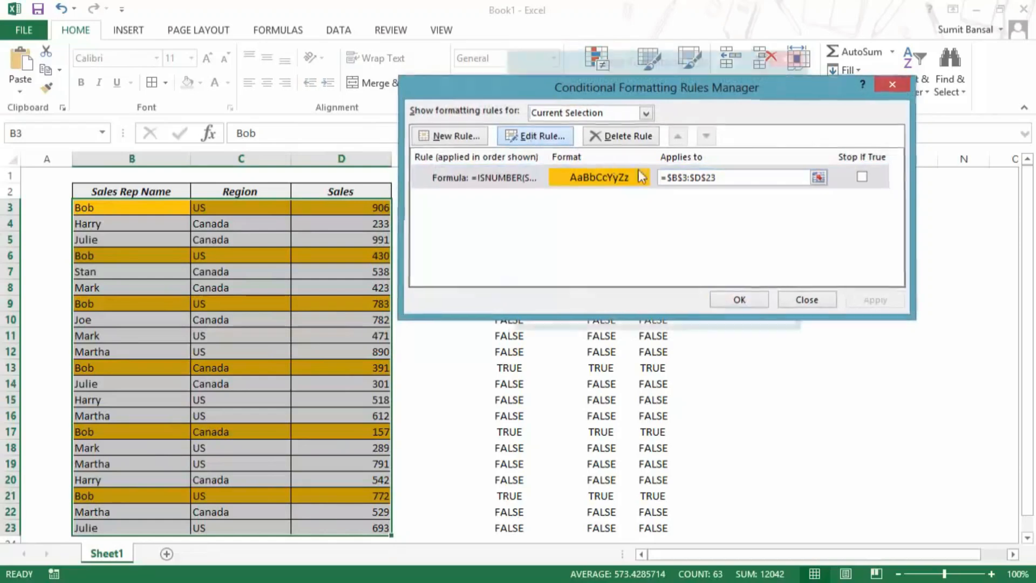
pyautogui.click(523, 241)
pyautogui.hotkey('ctrl', 'v')
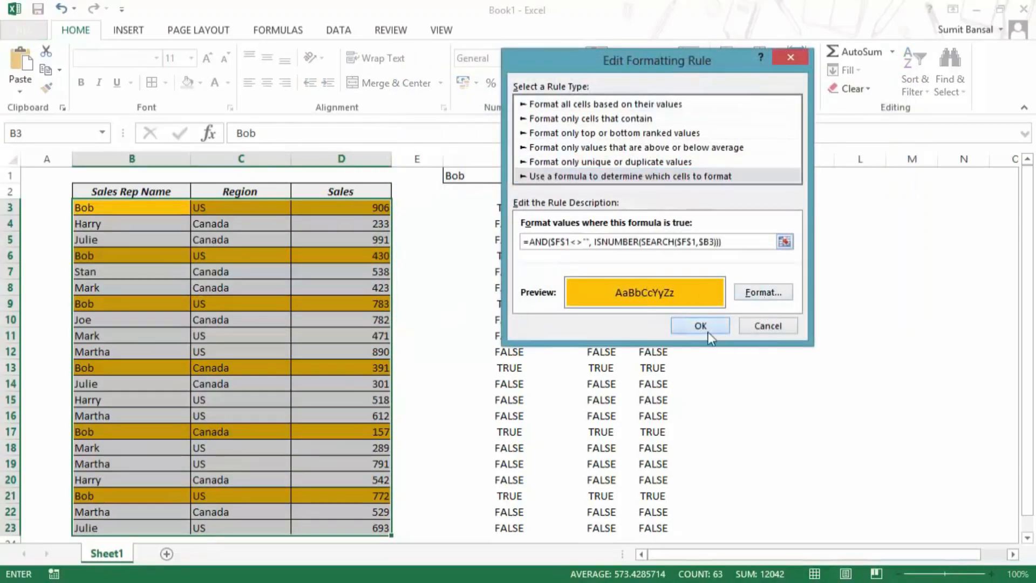
pyautogui.click(708, 331)
pyautogui.click(727, 301)
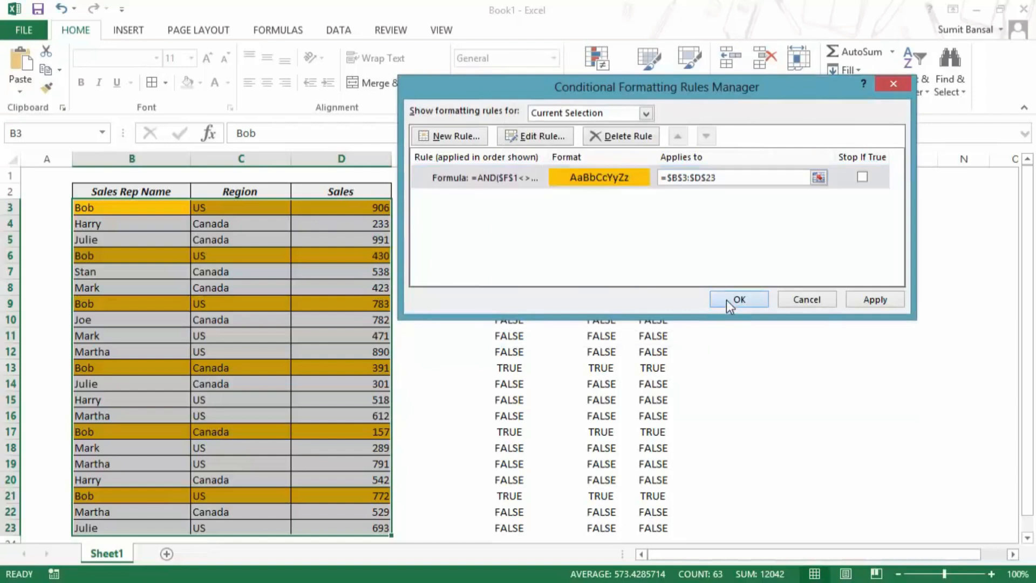
# - Test the updated rule by clearing the search text in F1 and re-entering the sales rep name listed in B3
pyautogui.click(478, 178)
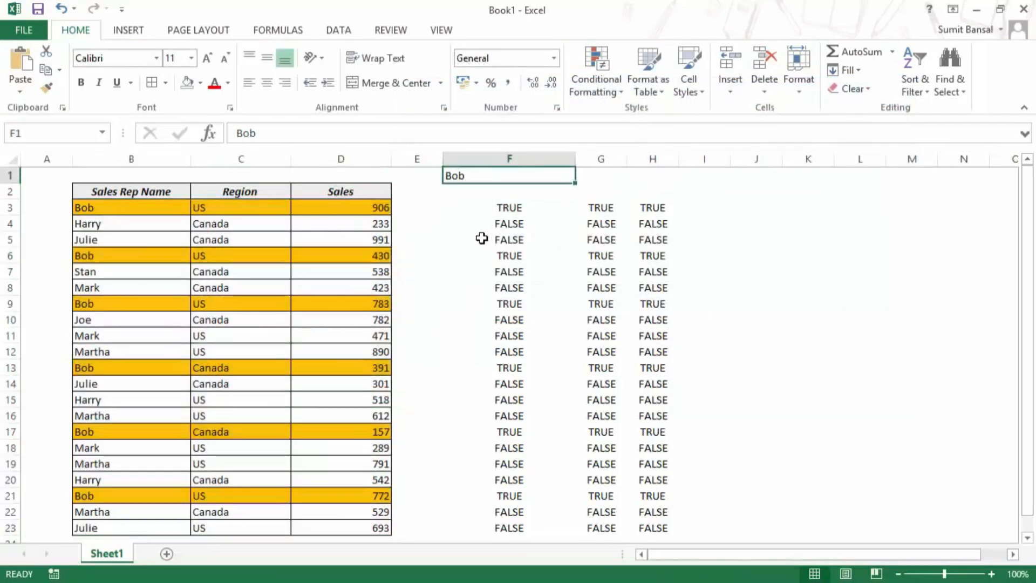
pyautogui.press('Delete')
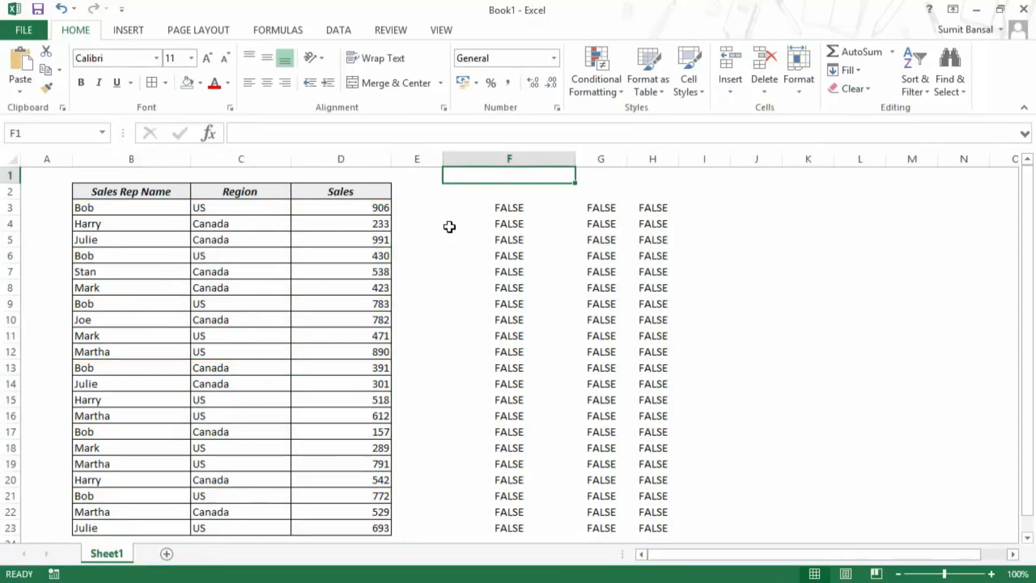
pyautogui.write('Bob')
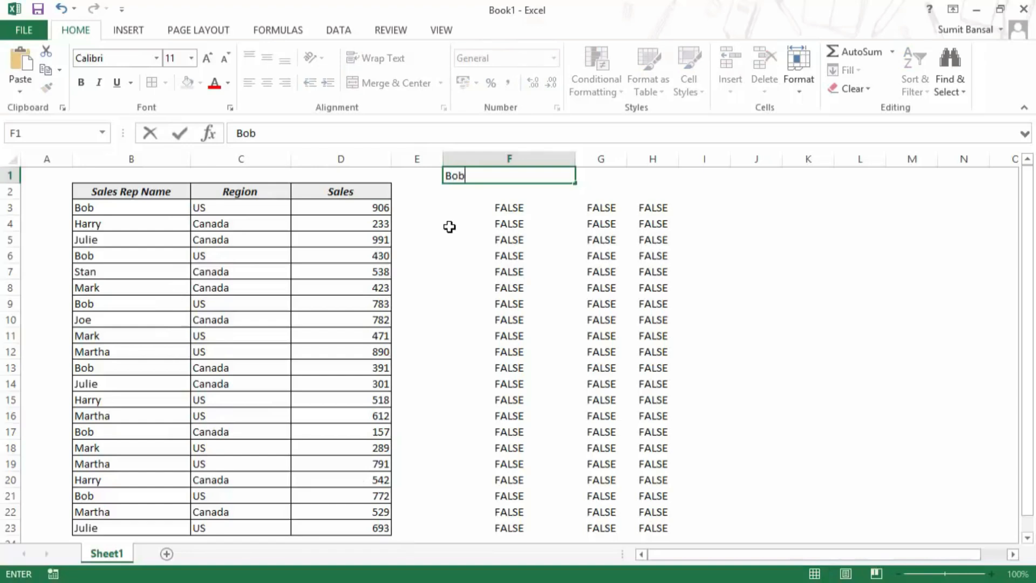
pyautogui.hotkey('ctrl', 'Return')
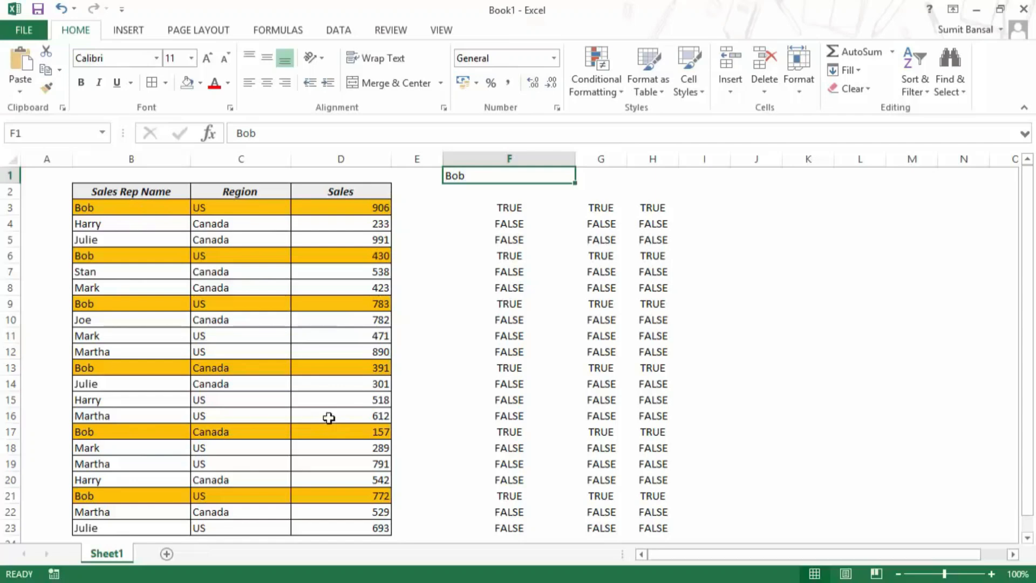
pyautogui.doubleClick(475, 176)
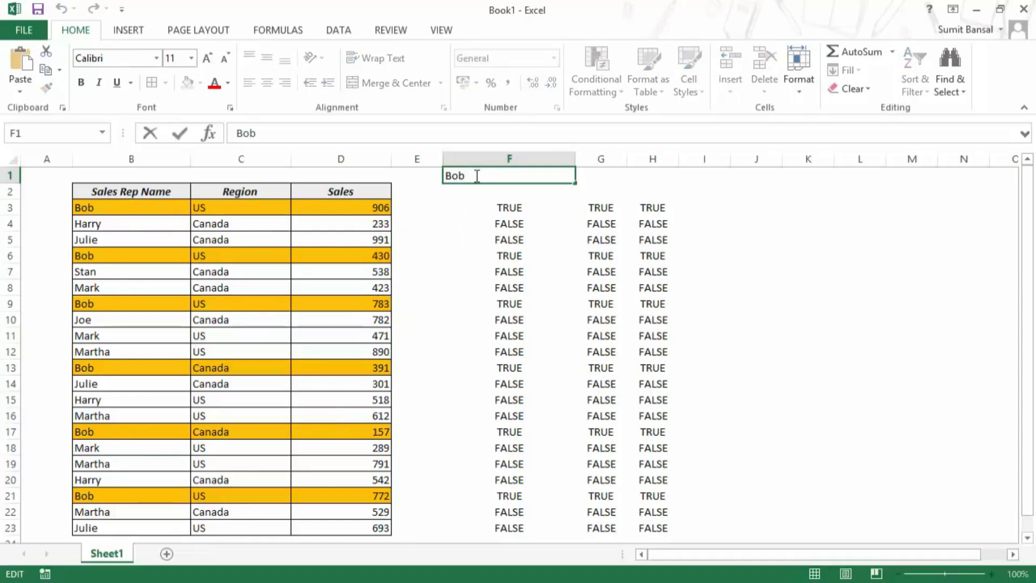
pyautogui.click(502, 189)
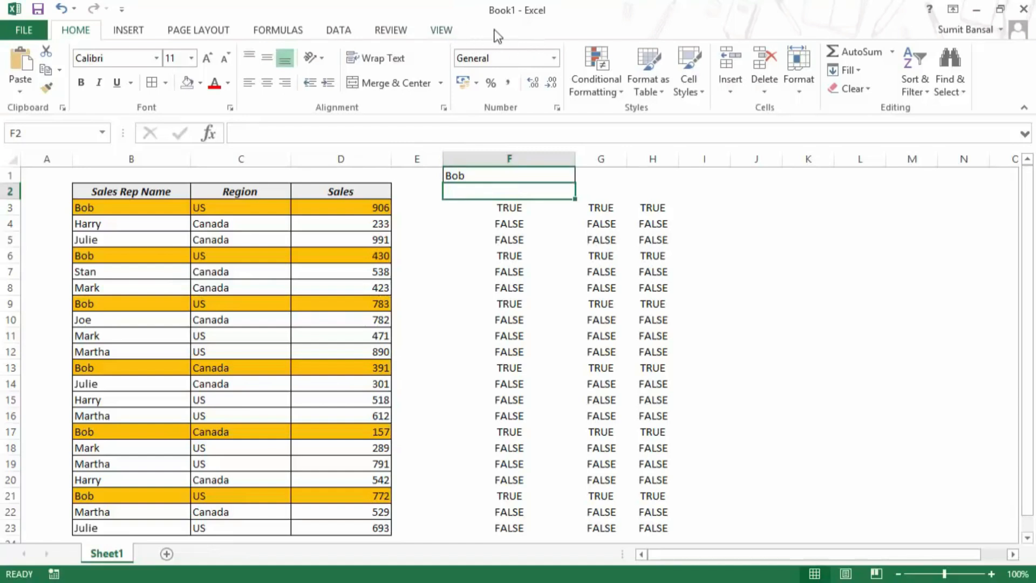
# - Customize the ribbon to show the Developer tab
pyautogui.rightClick(346, 37)
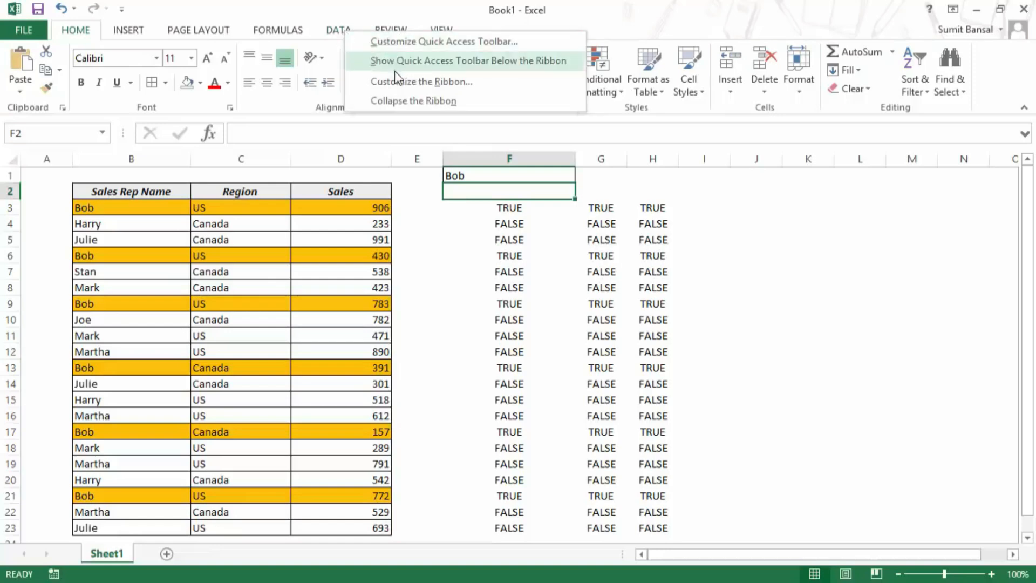
pyautogui.click(408, 81)
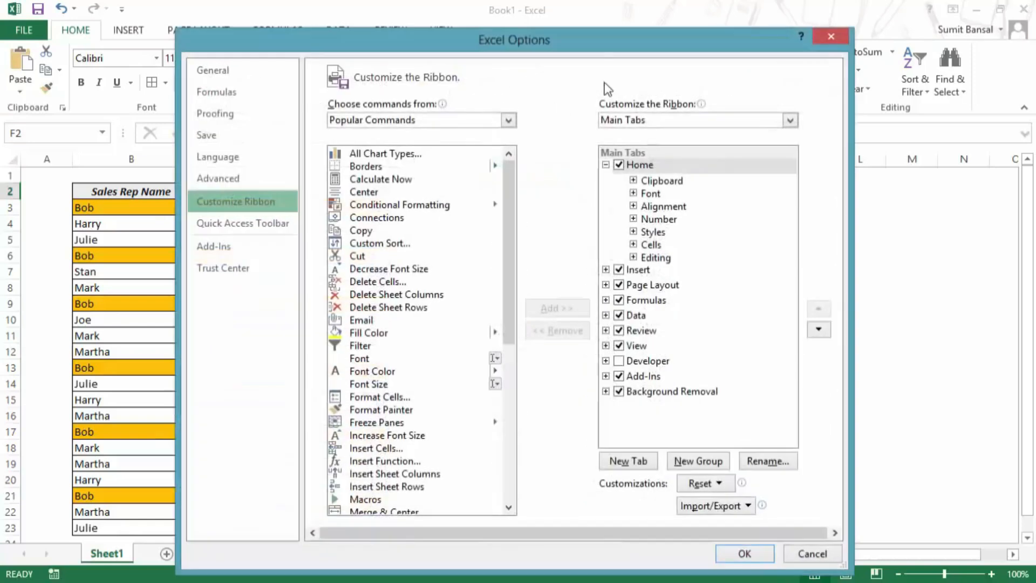
pyautogui.moveTo(526, 41); pyautogui.dragTo(578, 31)
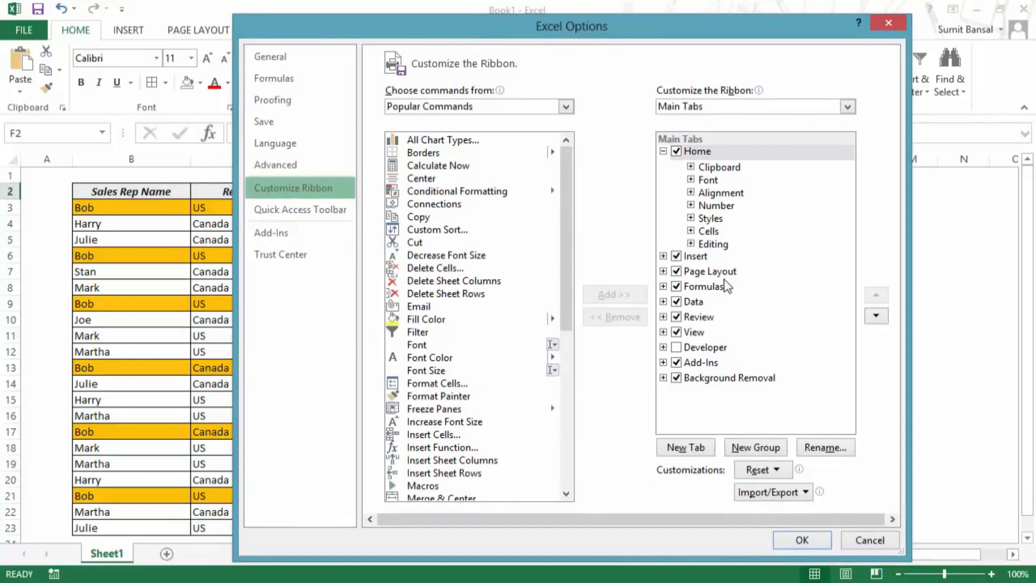
pyautogui.click(677, 348)
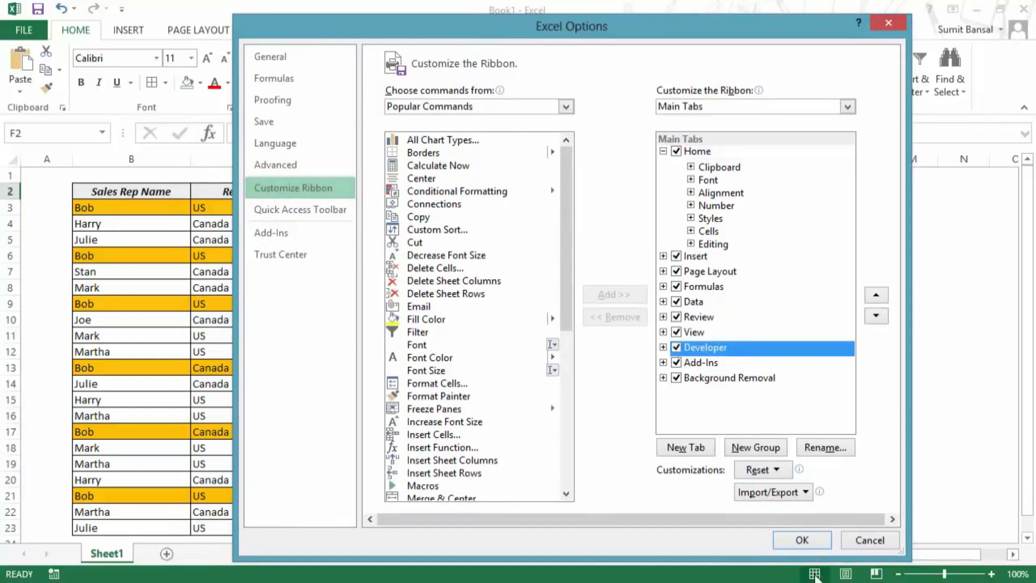
pyautogui.click(790, 540)
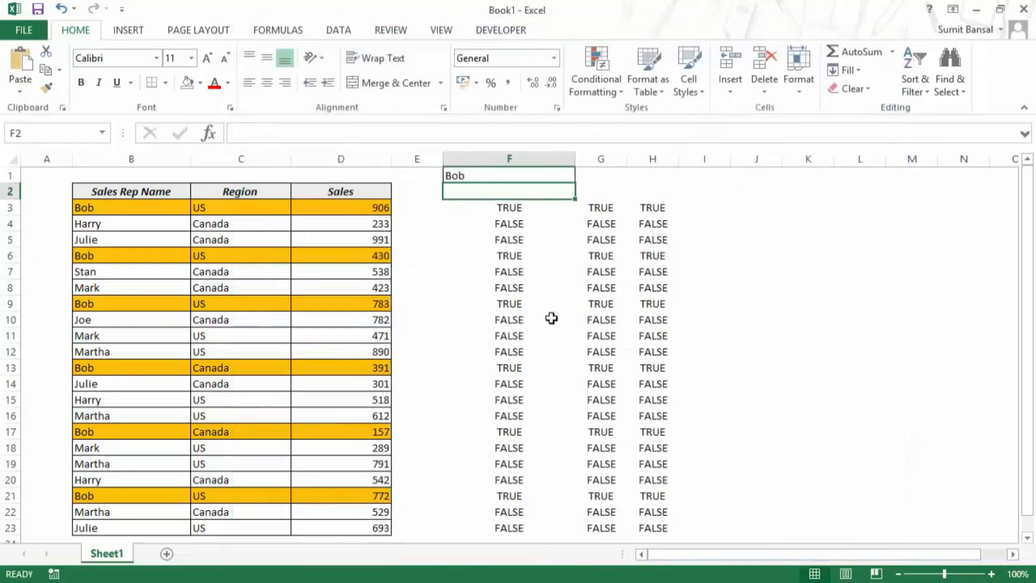
# - Insert an ActiveX text box about 72 wide and 18 high around cell J3, beside the TRUE/FALSE columns
pyautogui.click(500, 33)
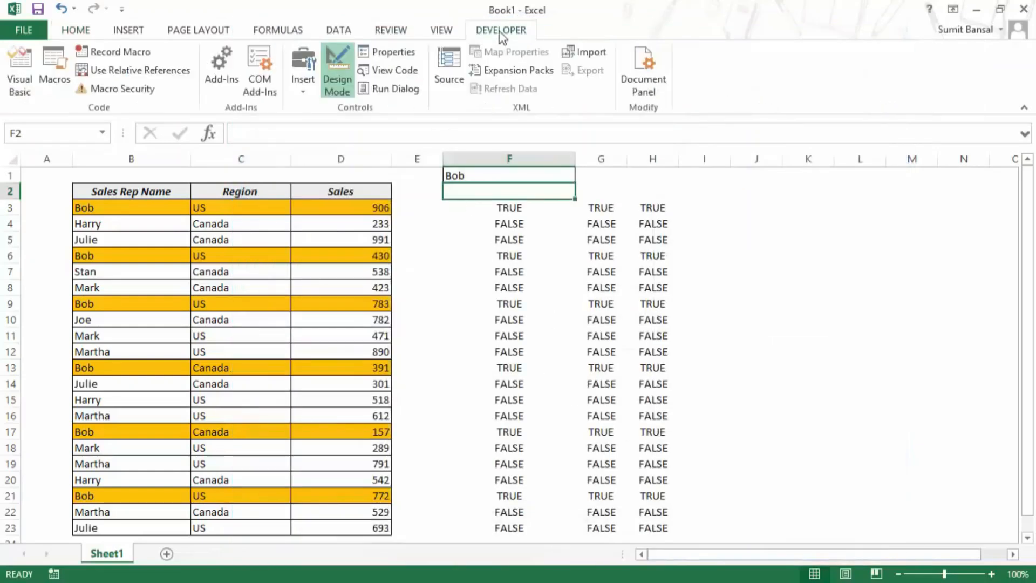
pyautogui.click(304, 91)
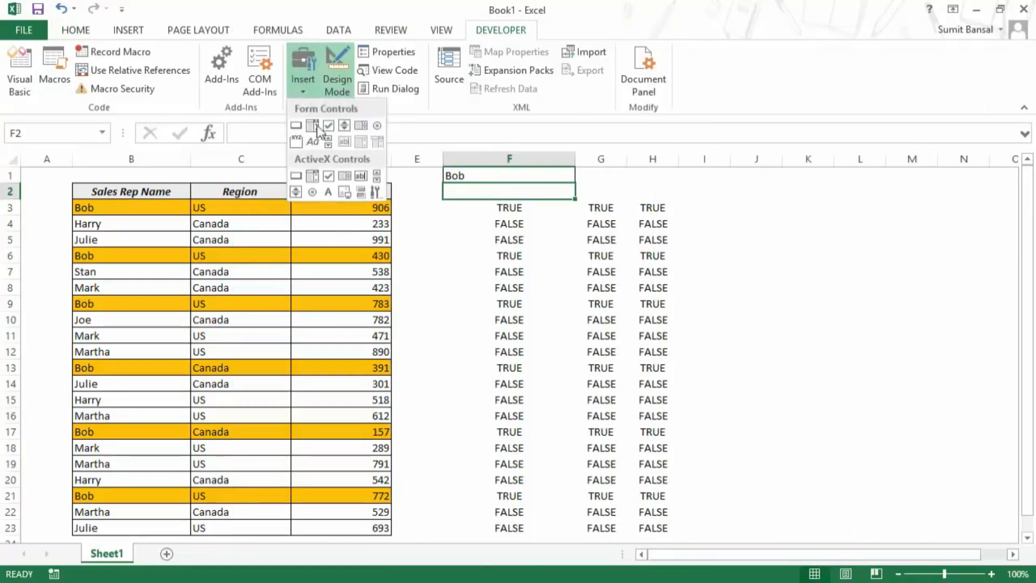
pyautogui.click(361, 176)
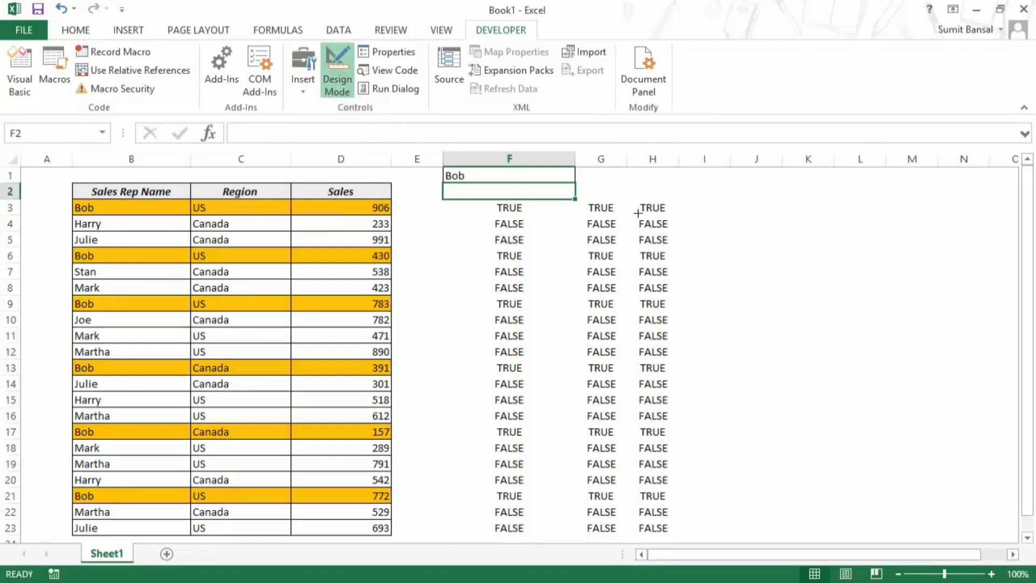
pyautogui.moveTo(721, 201); pyautogui.dragTo(798, 220)
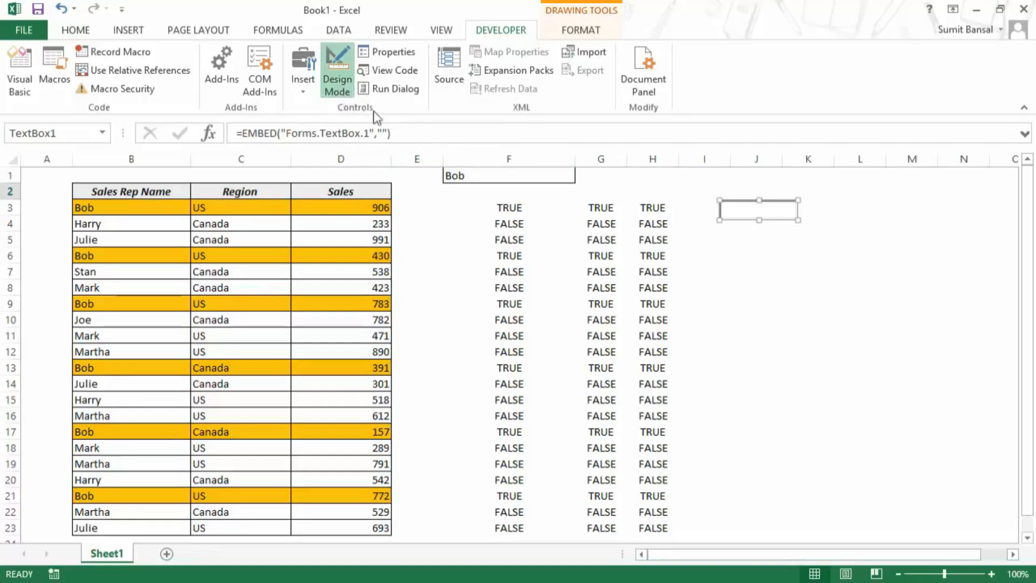
# - Set the text box's LinkedCell property to F1 and close its properties
pyautogui.rightClick(743, 209)
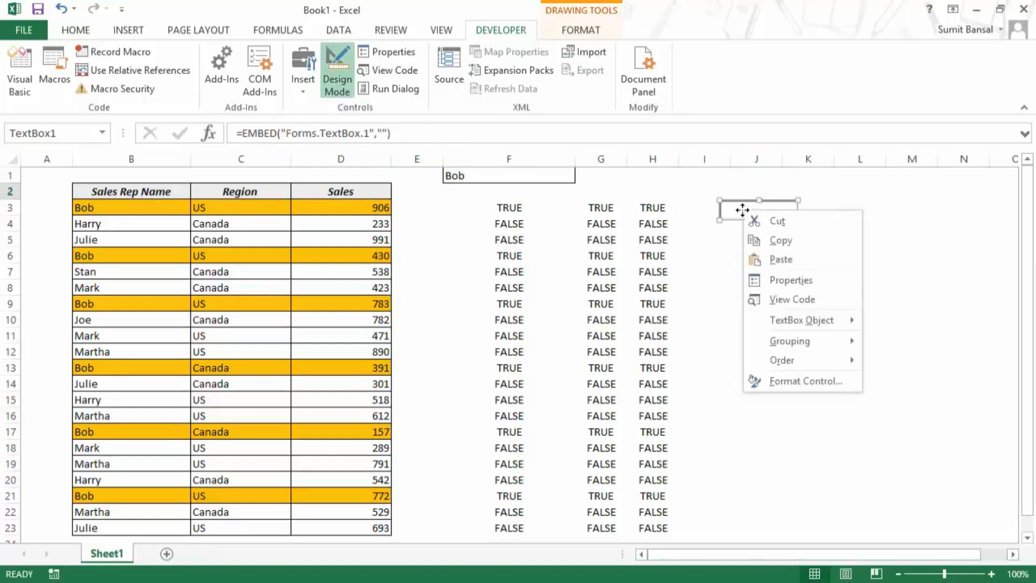
pyautogui.click(791, 280)
pyautogui.moveTo(611, 43); pyautogui.dragTo(563, 15)
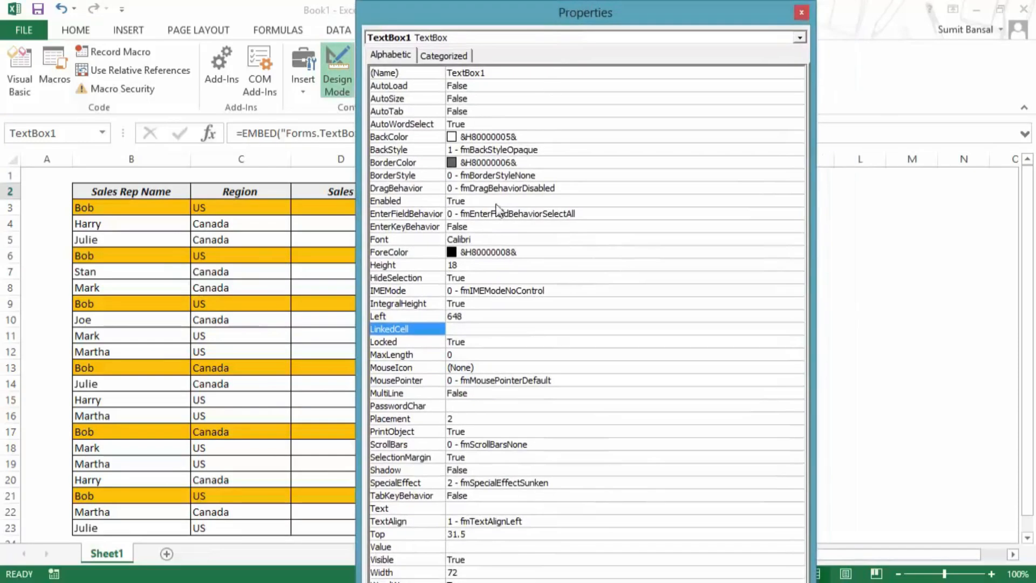
pyautogui.moveTo(491, 11); pyautogui.dragTo(633, 31)
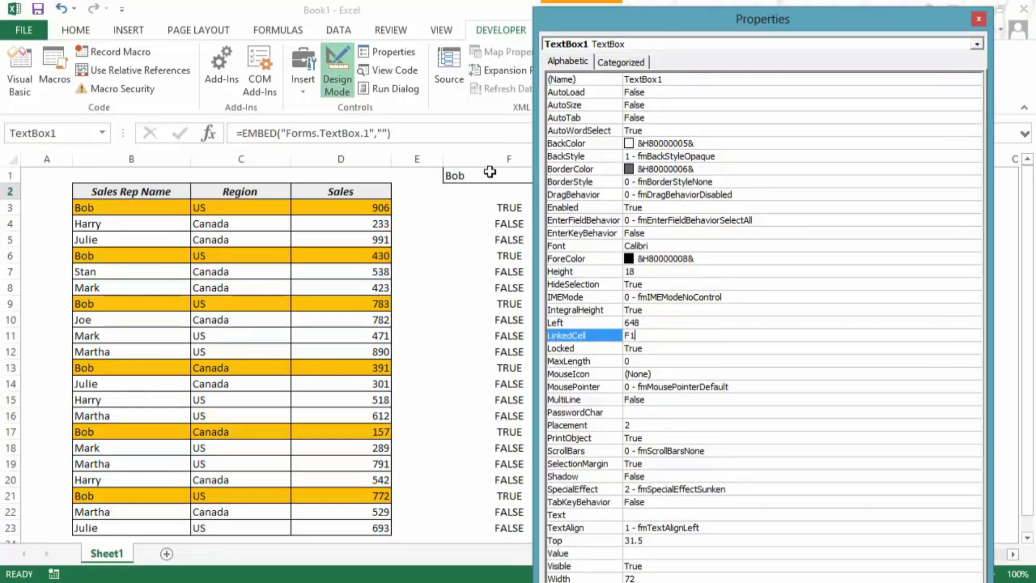
pyautogui.click(979, 21)
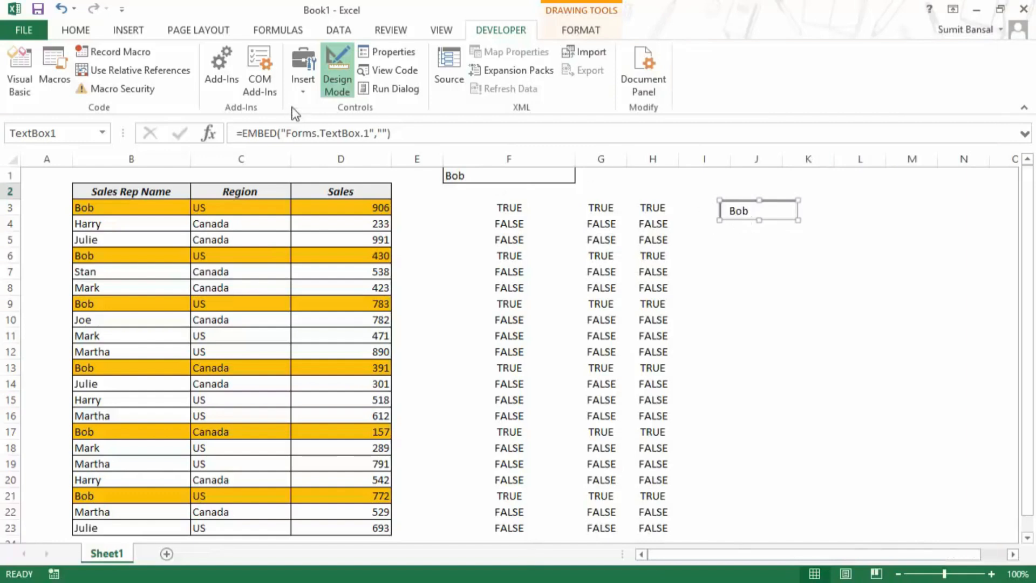
# - Turn off Design Mode and test the text box by replacing its content with the partial search text "art", letter by letter
pyautogui.click(335, 72)
pyautogui.click(769, 211)
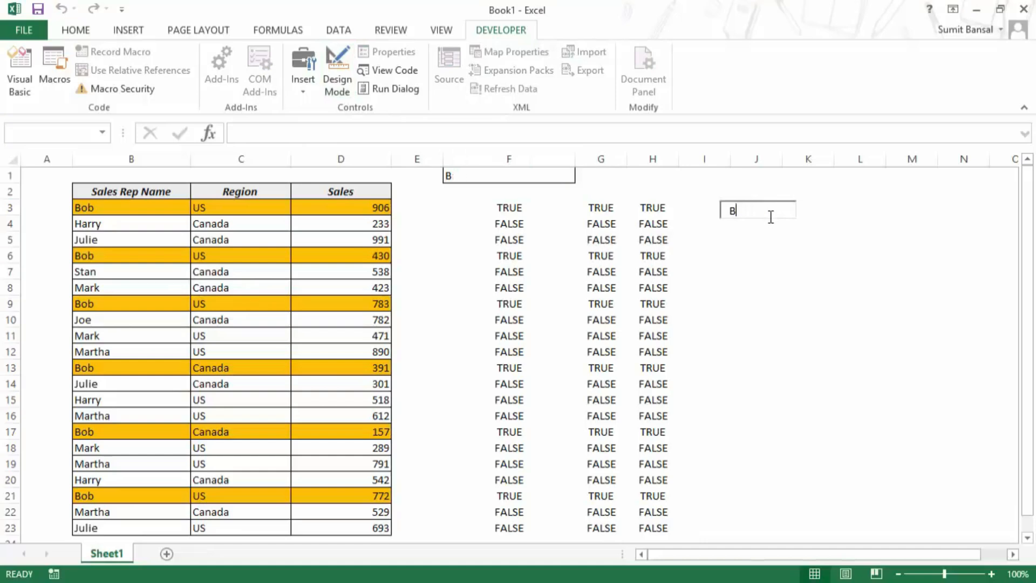
pyautogui.press('BackSpace')
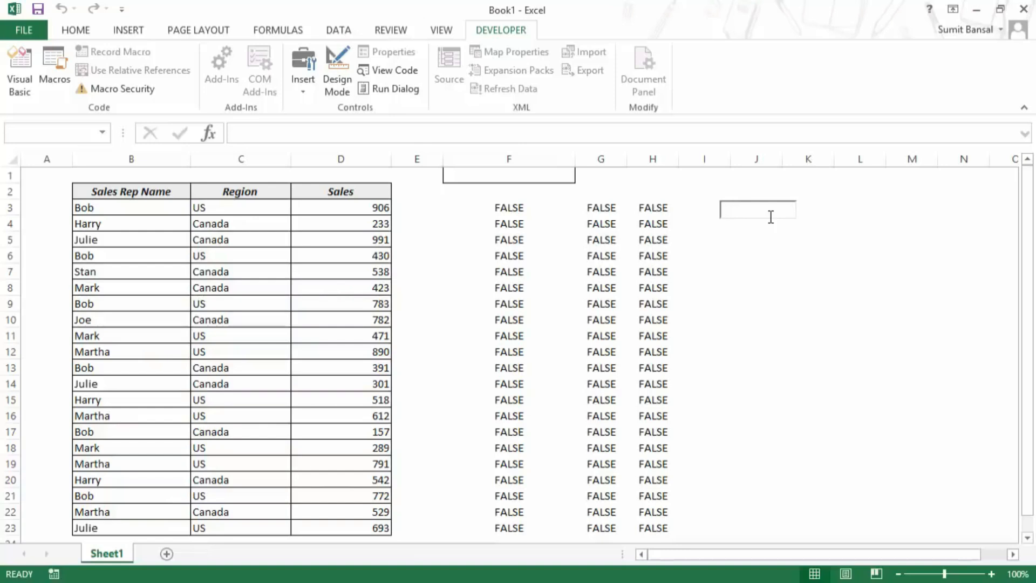
pyautogui.write('a')
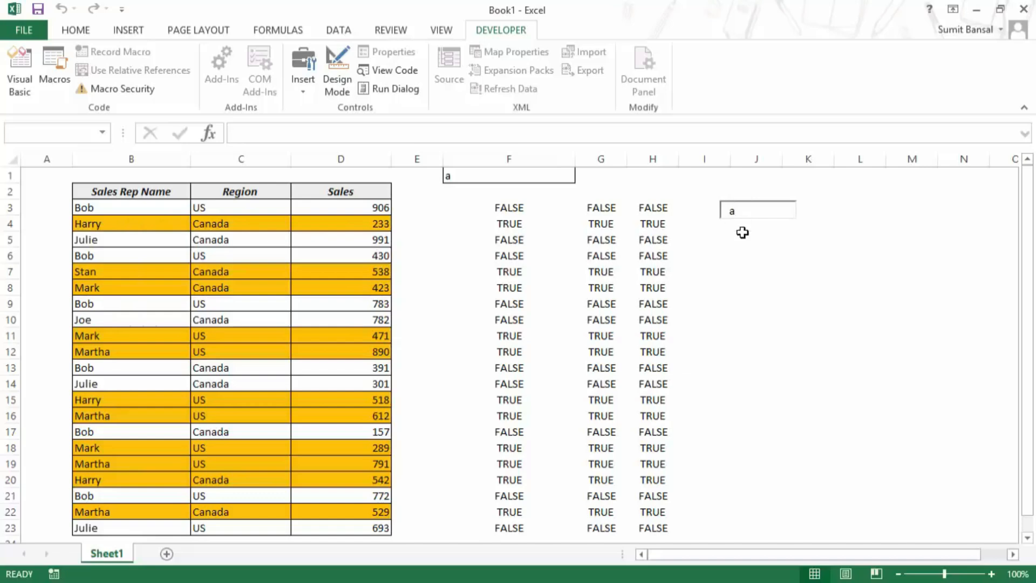
pyautogui.write('r')
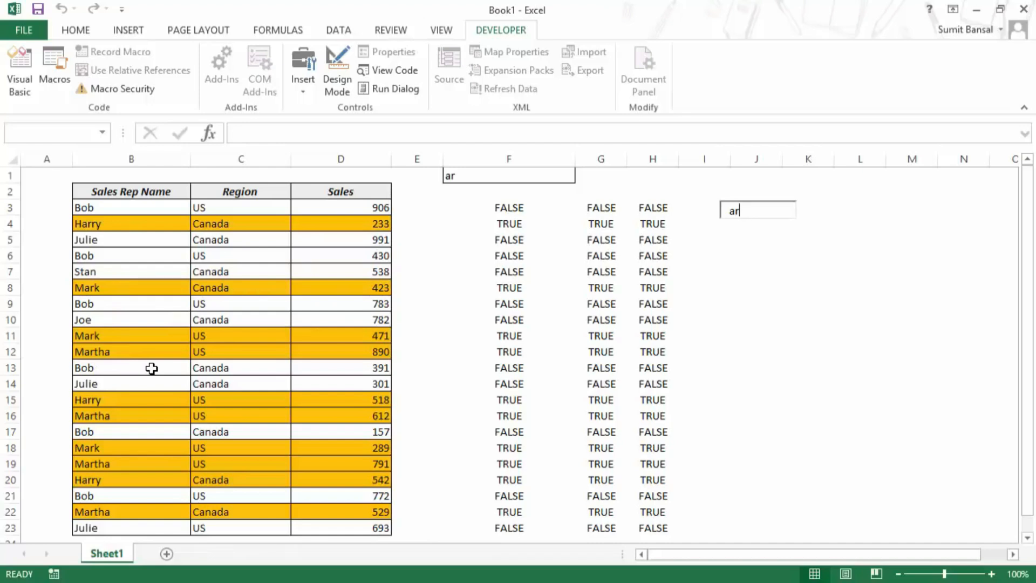
pyautogui.write('t')
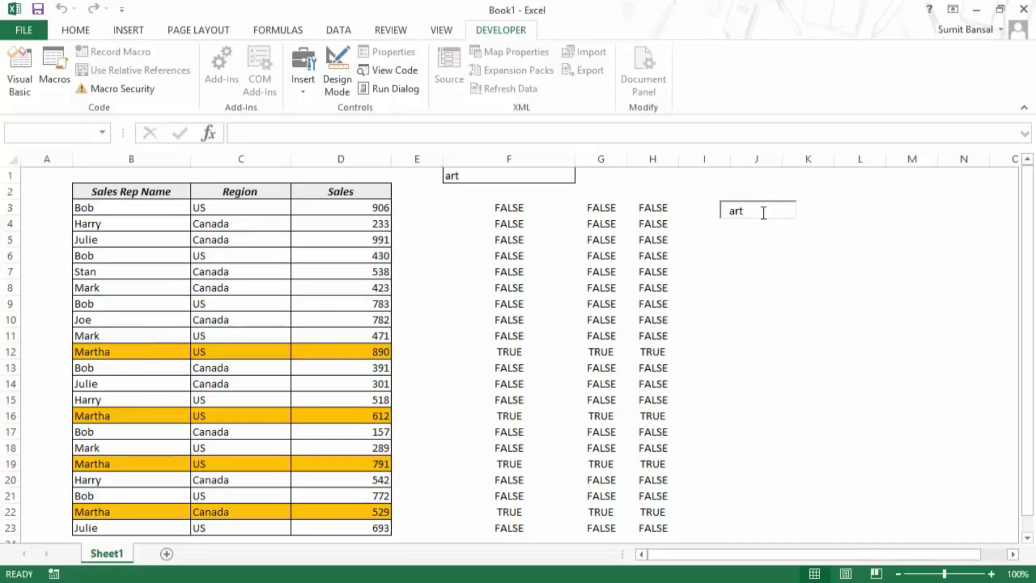
# - Test another partial search by replacing the text box content with "Ha"
pyautogui.press('BackSpace')
pyautogui.press('BackSpace')
pyautogui.press('BackSpace')
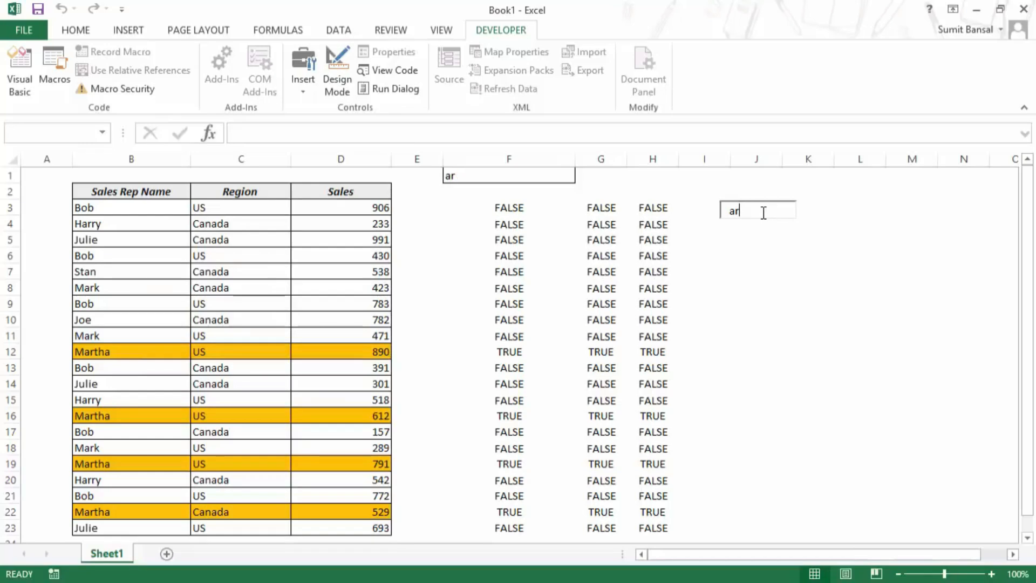
pyautogui.write('Ha')
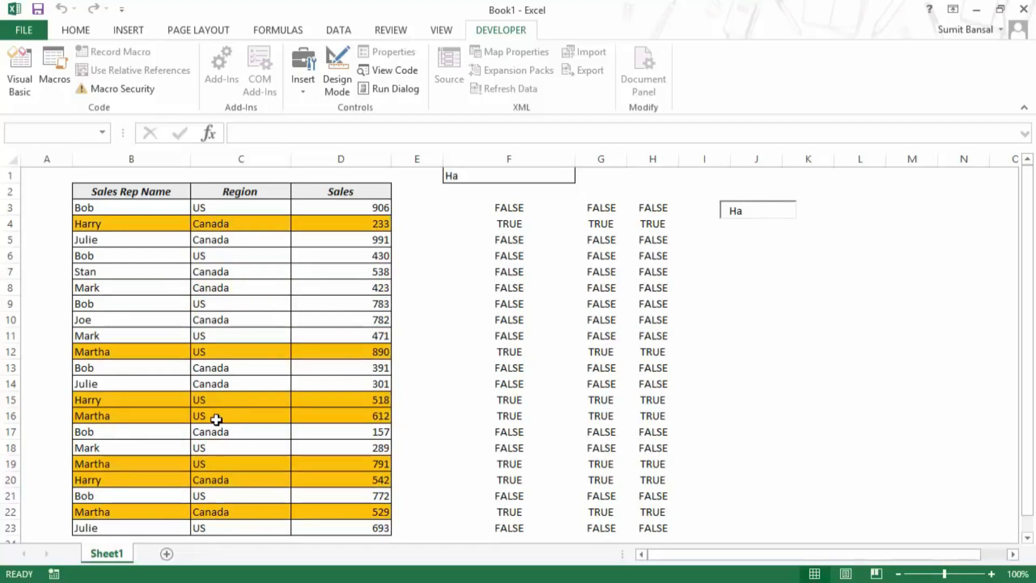
pyautogui.click(826, 267)
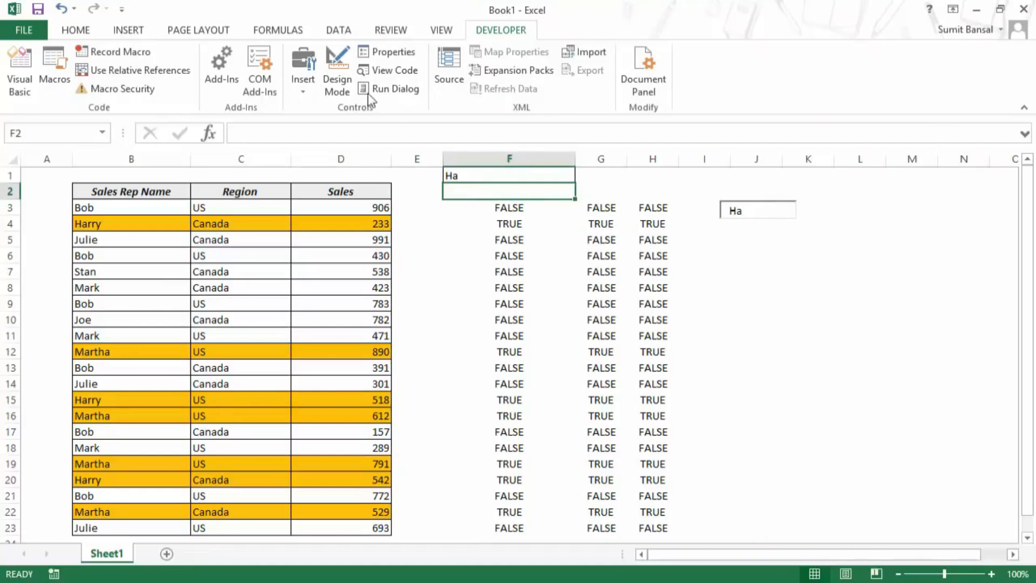
# - In Design Mode, move and widen the text box so it covers cell F1, and leave Design Mode
pyautogui.click(337, 81)
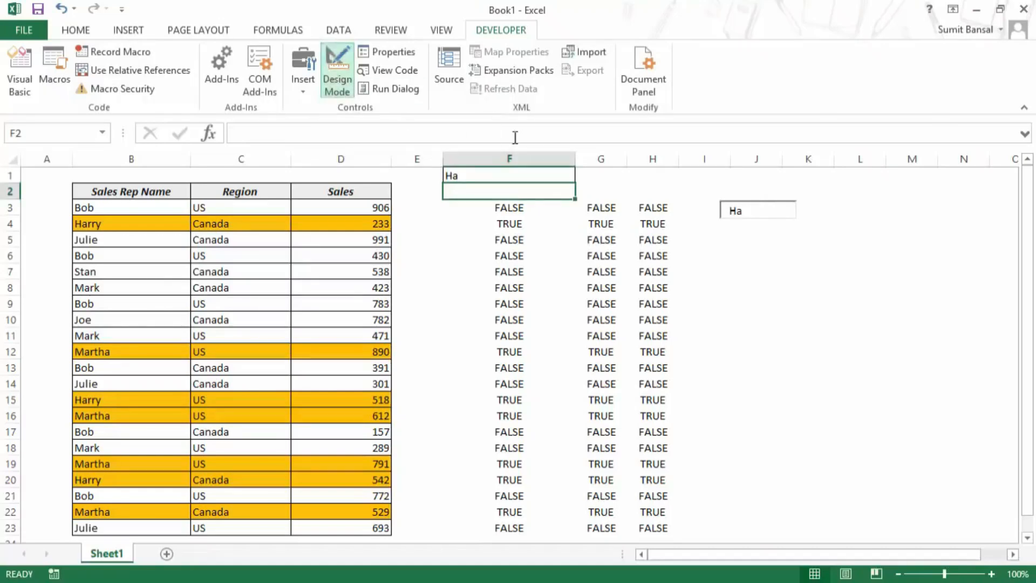
pyautogui.click(778, 216)
pyautogui.moveTo(766, 213); pyautogui.dragTo(581, 187)
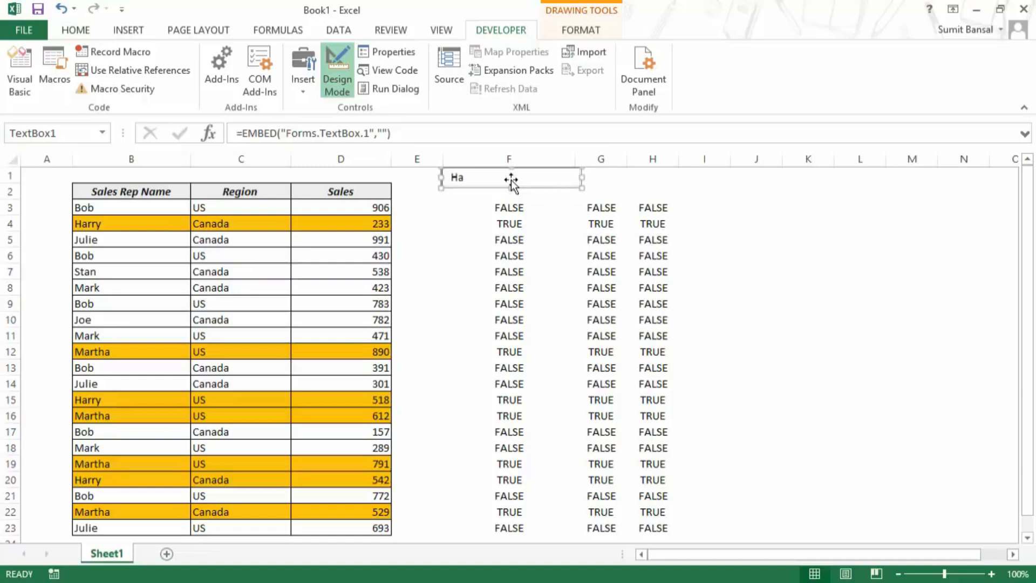
pyautogui.click(348, 93)
pyautogui.click(764, 238)
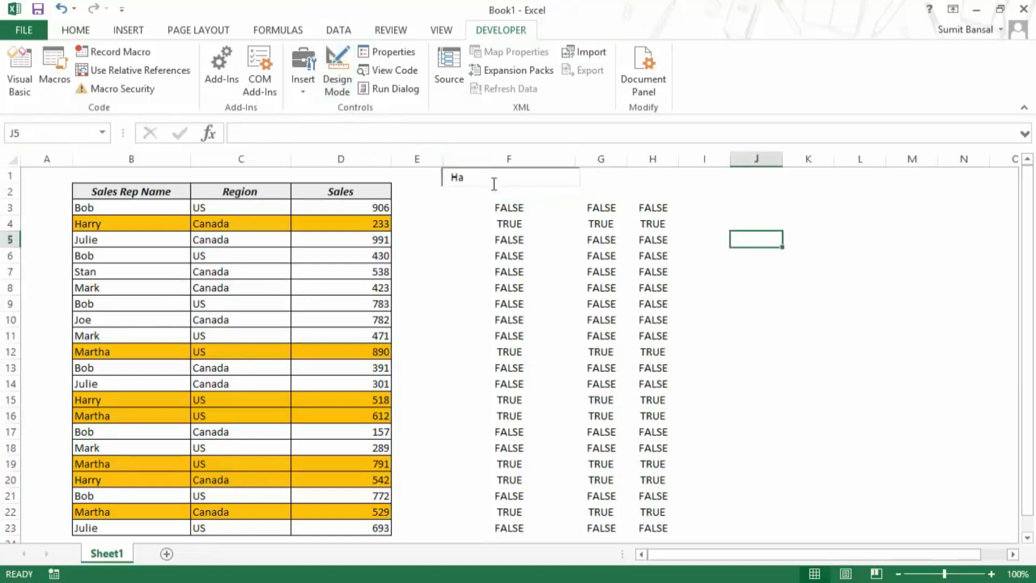
# - Delete the TRUE/FALSE helper formulas in F3:H23
pyautogui.moveTo(513, 211); pyautogui.dragTo(513, 224)
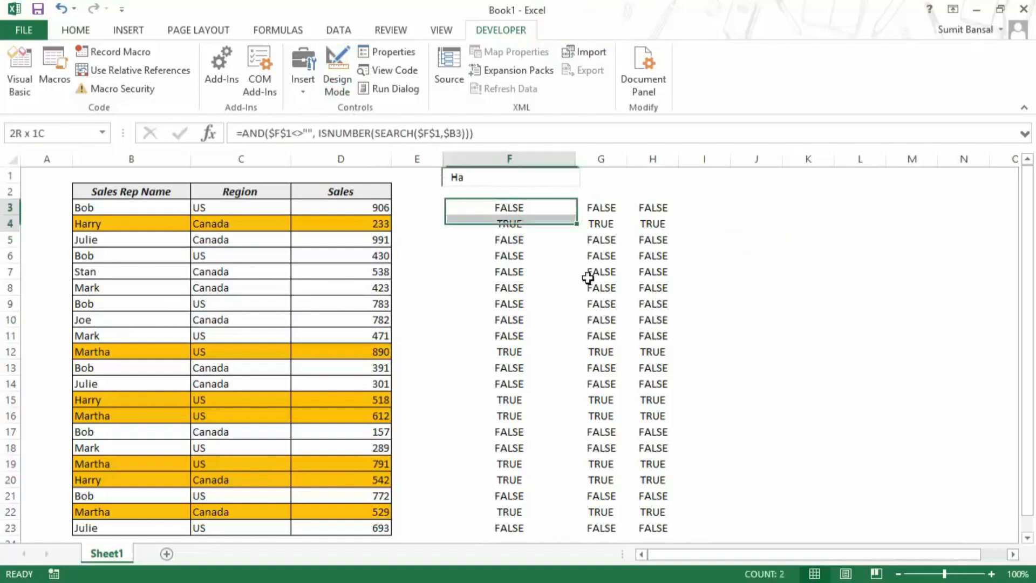
pyautogui.moveTo(587, 278); pyautogui.dragTo(655, 529)
pyautogui.press('Delete')
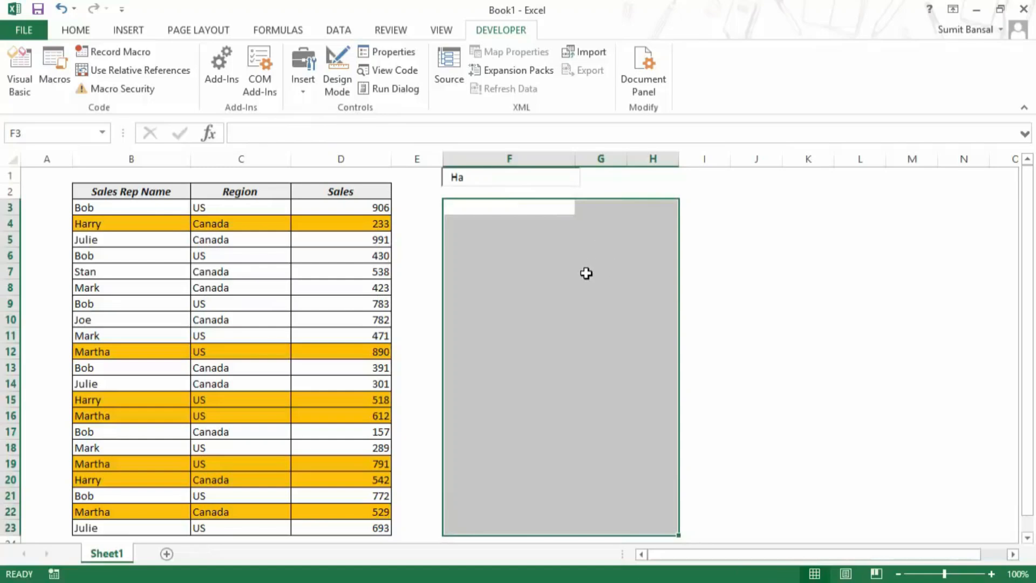
# - Test the search without the helper formulas by clearing the text box over F1 and entering "J"
pyautogui.click(486, 180)
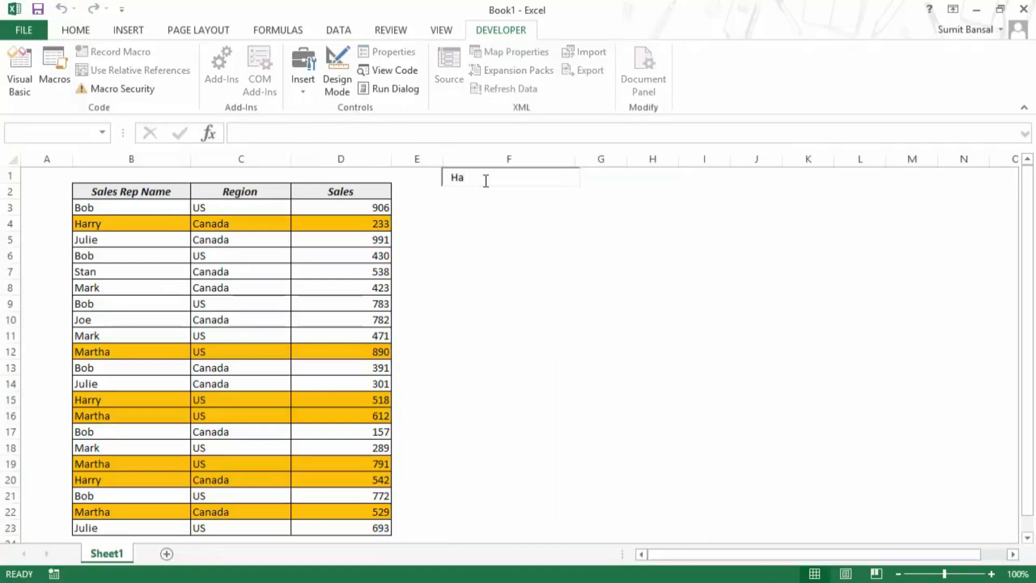
pyautogui.press('BackSpace')
pyautogui.press('BackSpace')
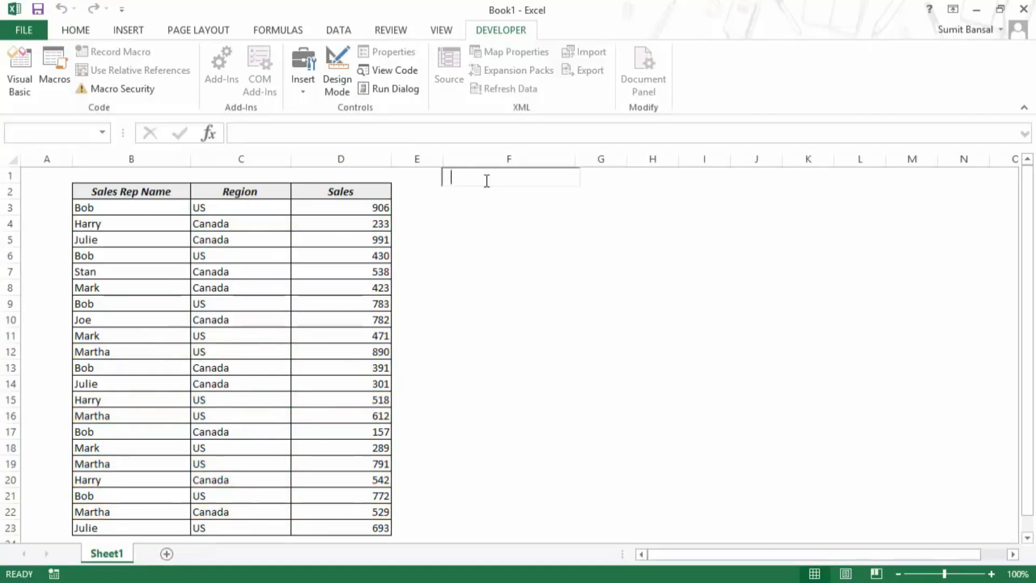
pyautogui.write('J')
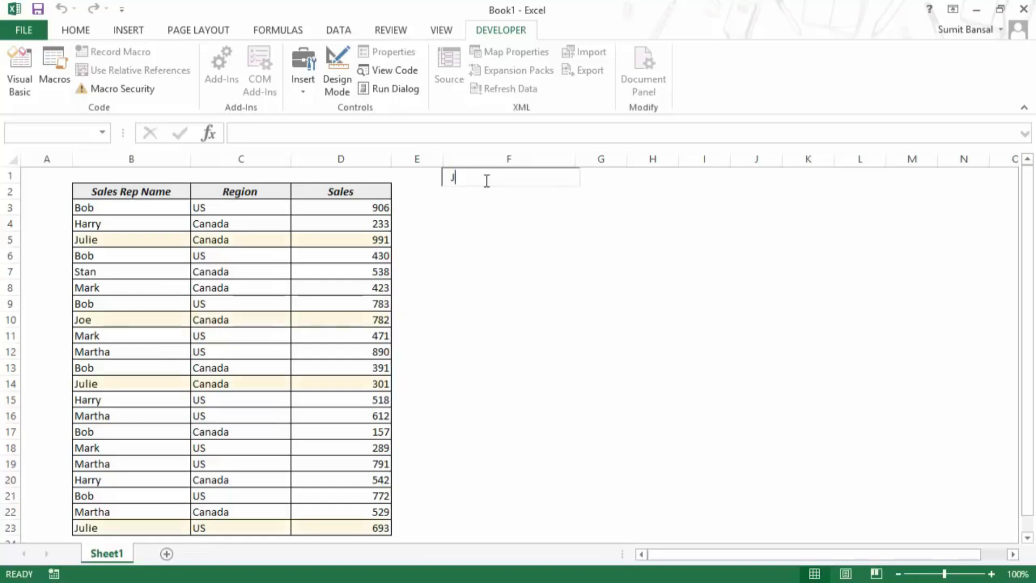